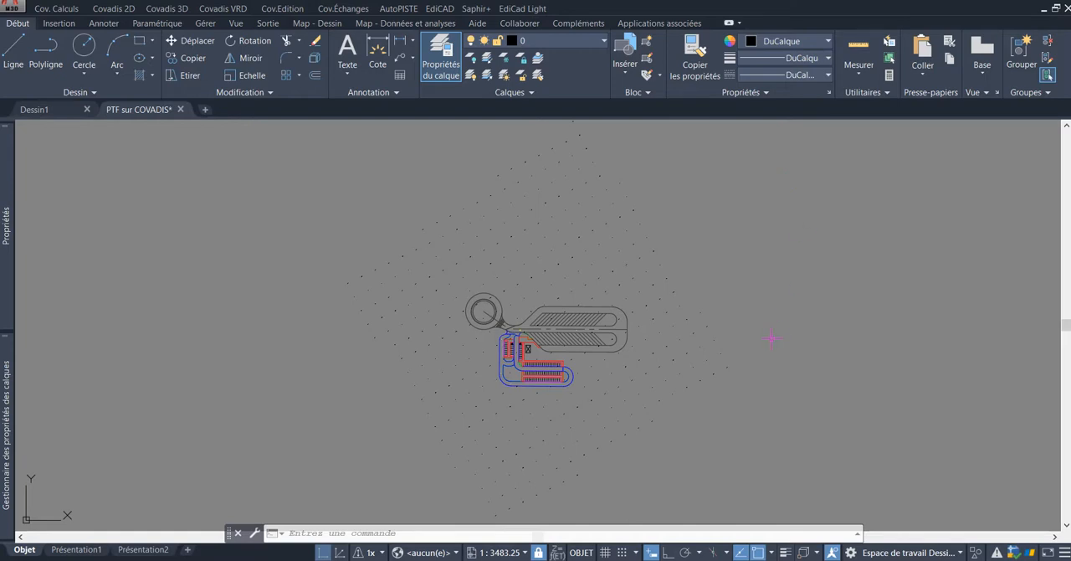
Step: Examine the site plan, including the roundabout, the large parking area and the smaller car park with its access road
middle_drag(802, 350, 800, 294)
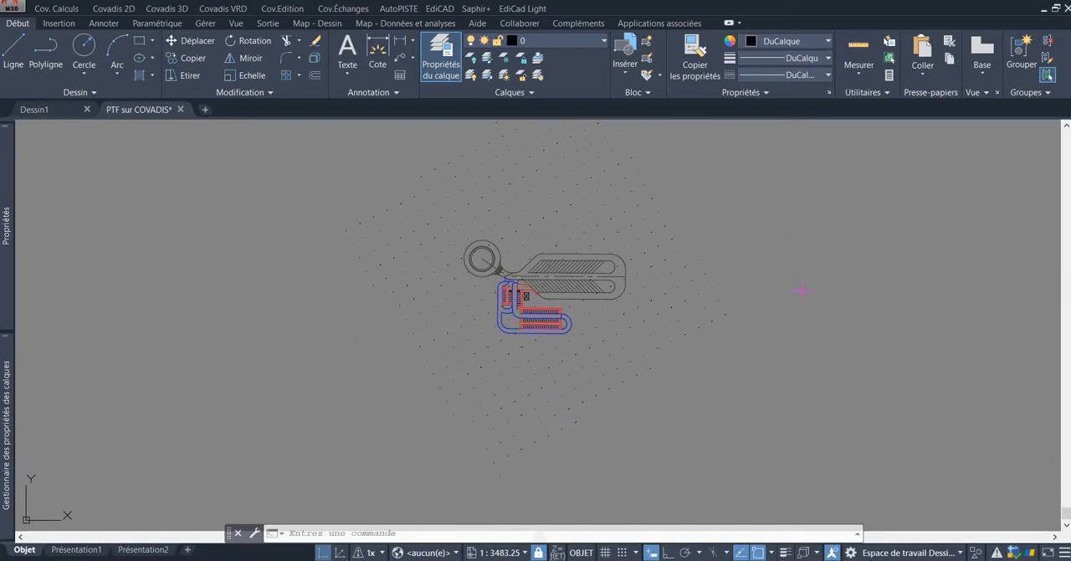
scroll(645, 303, up, 2)
scroll(628, 315, up, 2)
scroll(627, 311, down, 2)
middle_drag(627, 312, 650, 311)
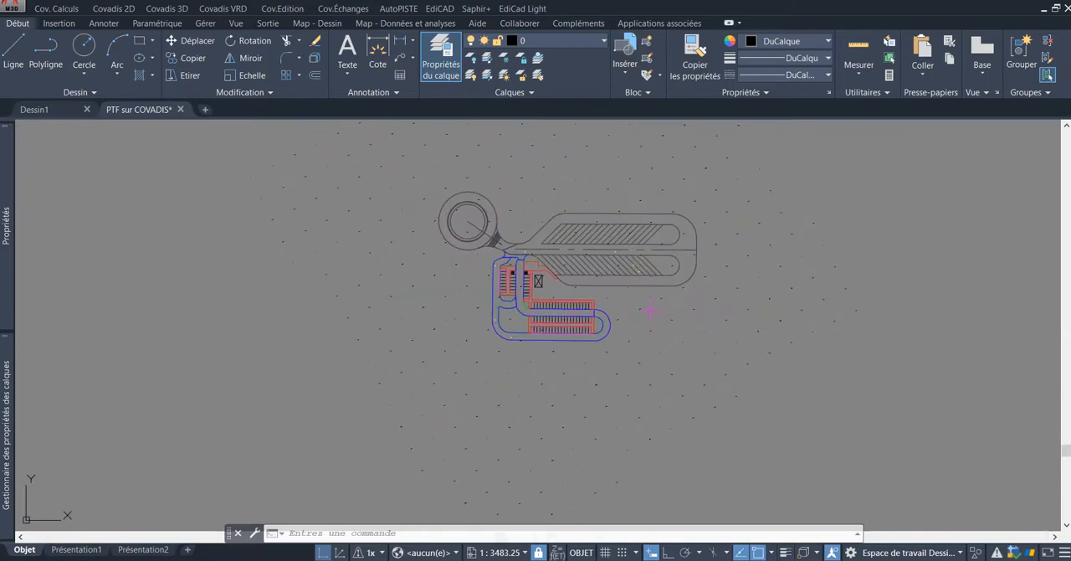
scroll(640, 310, up, 2)
middle_drag(599, 251, 598, 274)
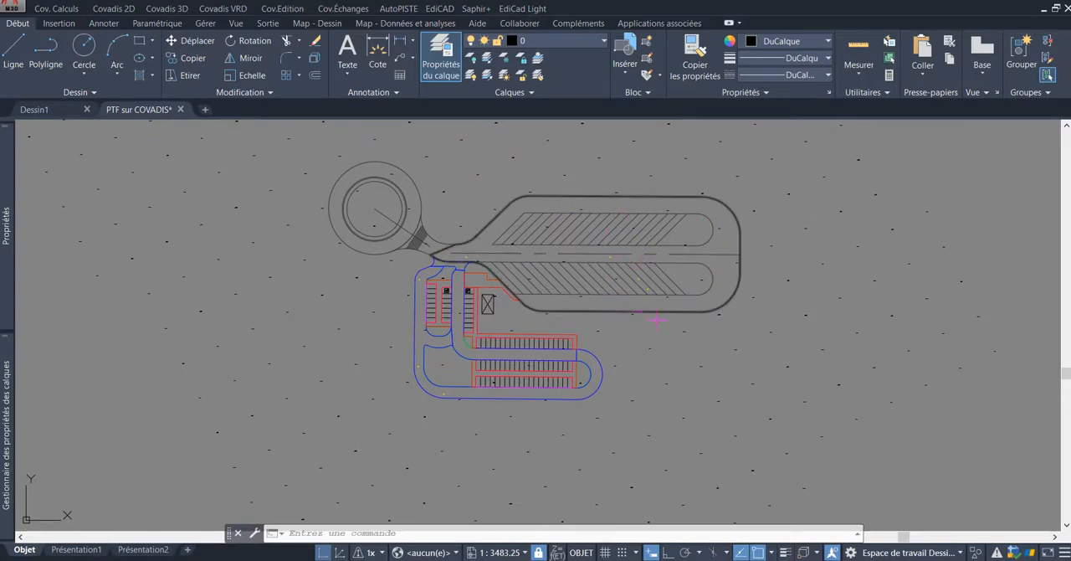
middle_drag(659, 352, 661, 310)
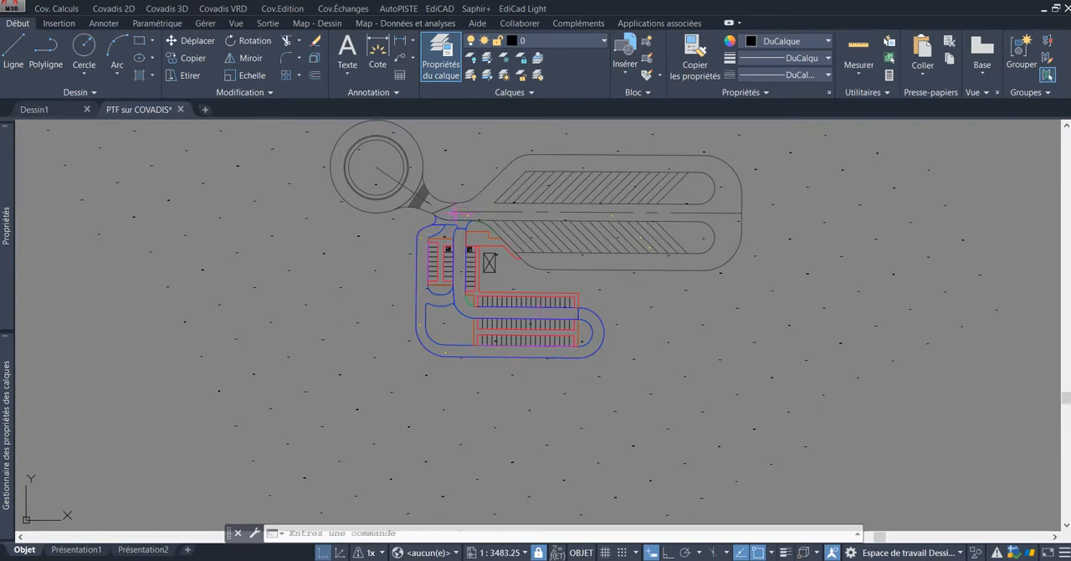
mouse_move(603, 294)
middle_down()
mouse_move(627, 269)
mouse_move(604, 328)
middle_up()
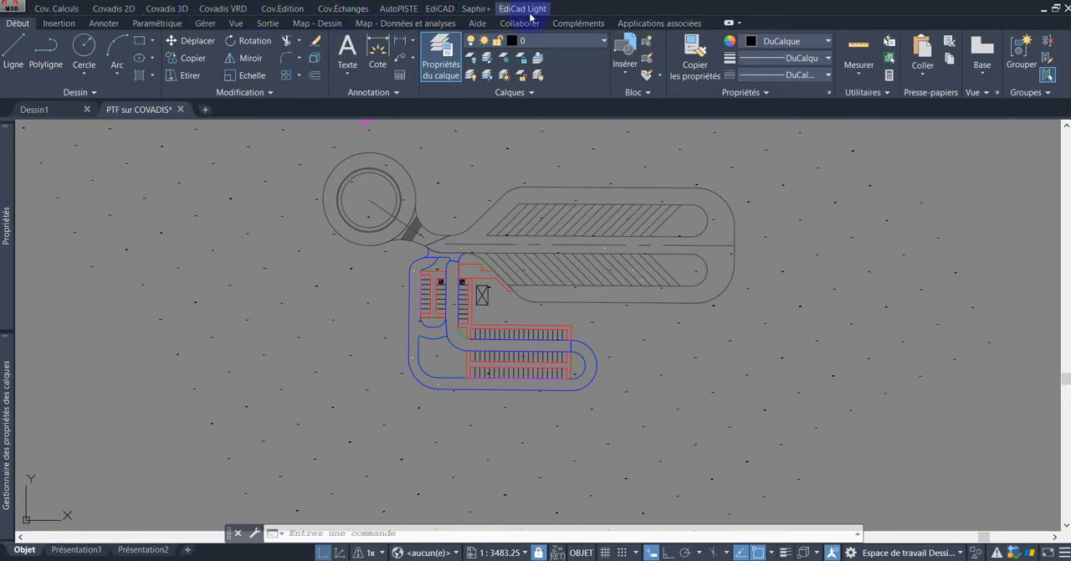
Step: Start the Covadis VRD creation assistant for a multi-platform project and proceed to the project definition
click(229, 11)
mouse_move(249, 47)
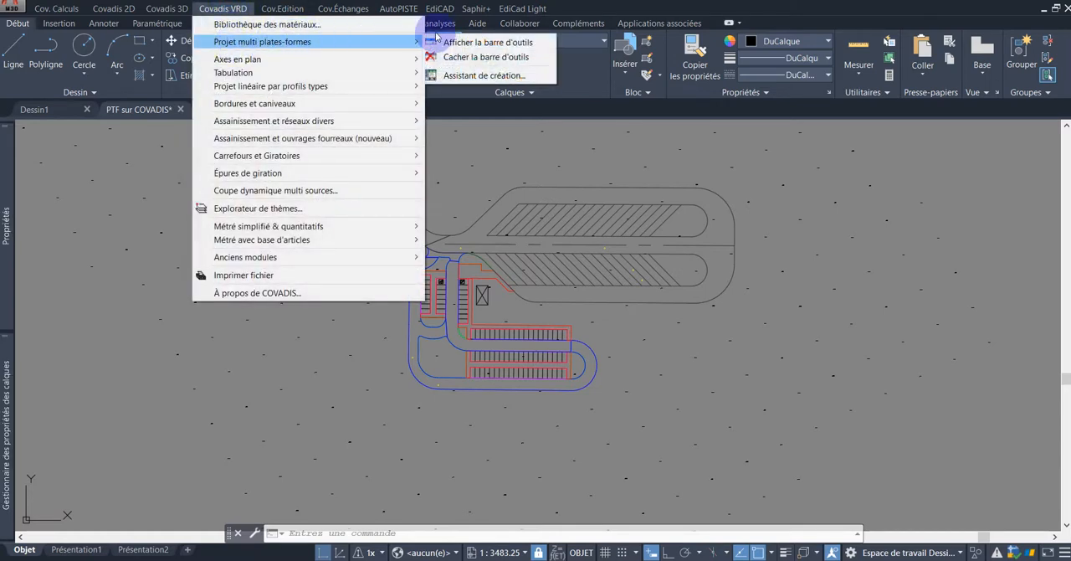
click(485, 77)
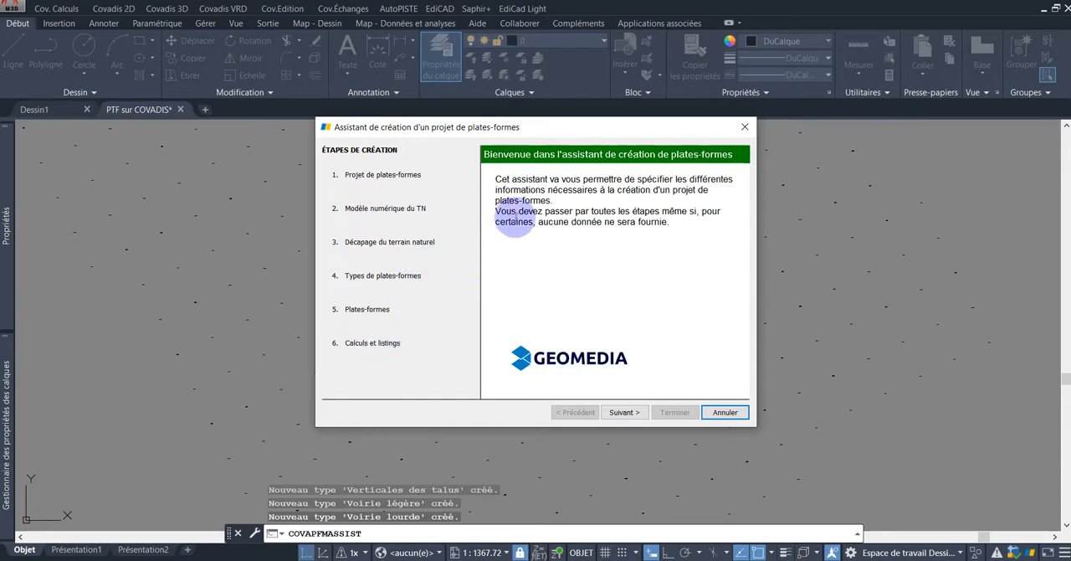
click(623, 411)
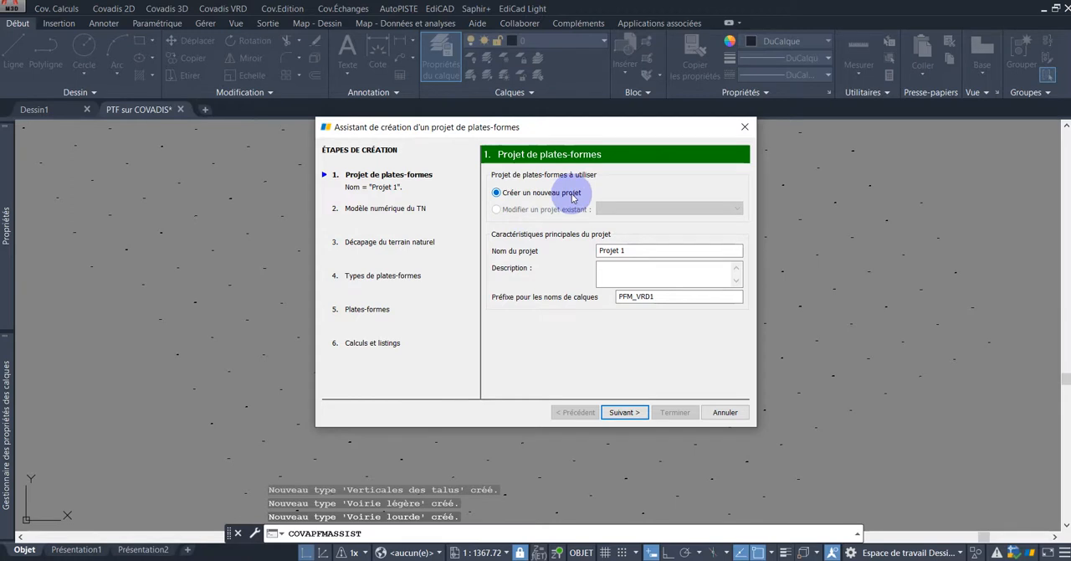
Step: Name the new project FORMATION PTF, set its layer name prefix to PFM_VRD and accept the project definition
drag(637, 251, 600, 261)
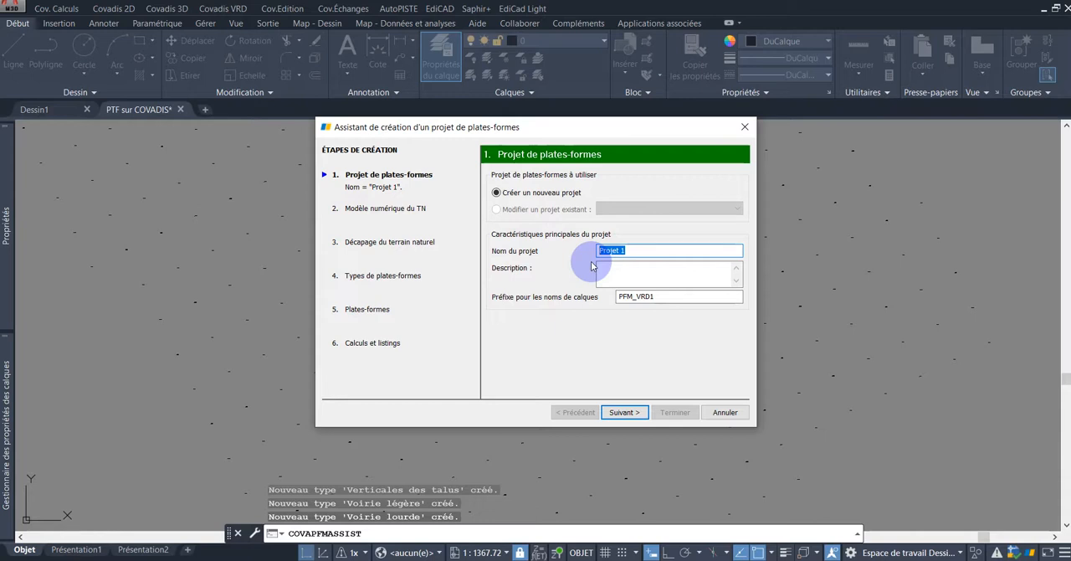
text(FORMATION PTF)
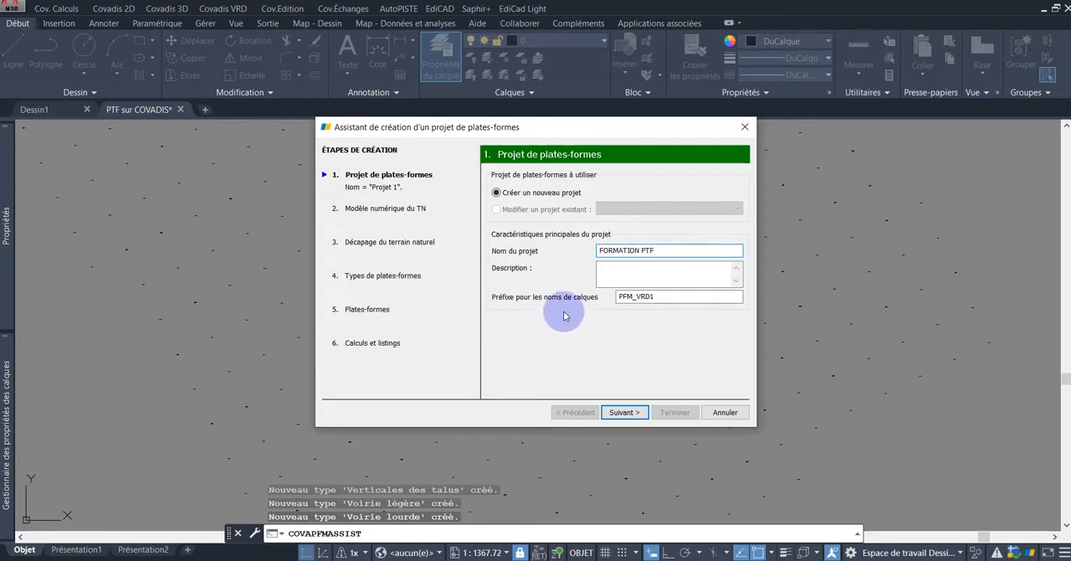
click(667, 297)
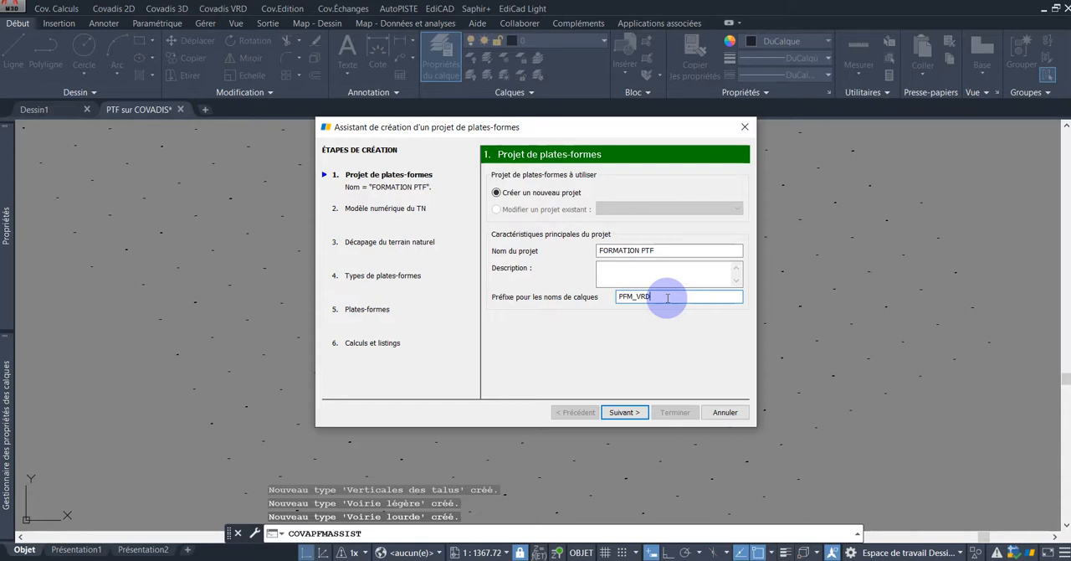
click(624, 412)
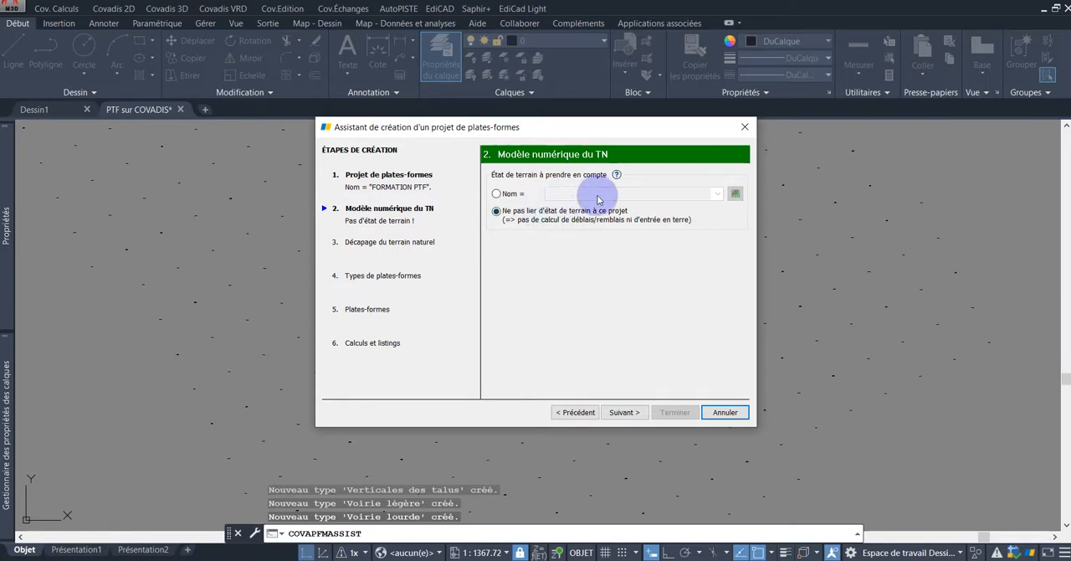
Step: Link the project to the terrain state TN and accept the default topsoil stripping thickness of 0.30 m
click(498, 193)
mouse_move(555, 197)
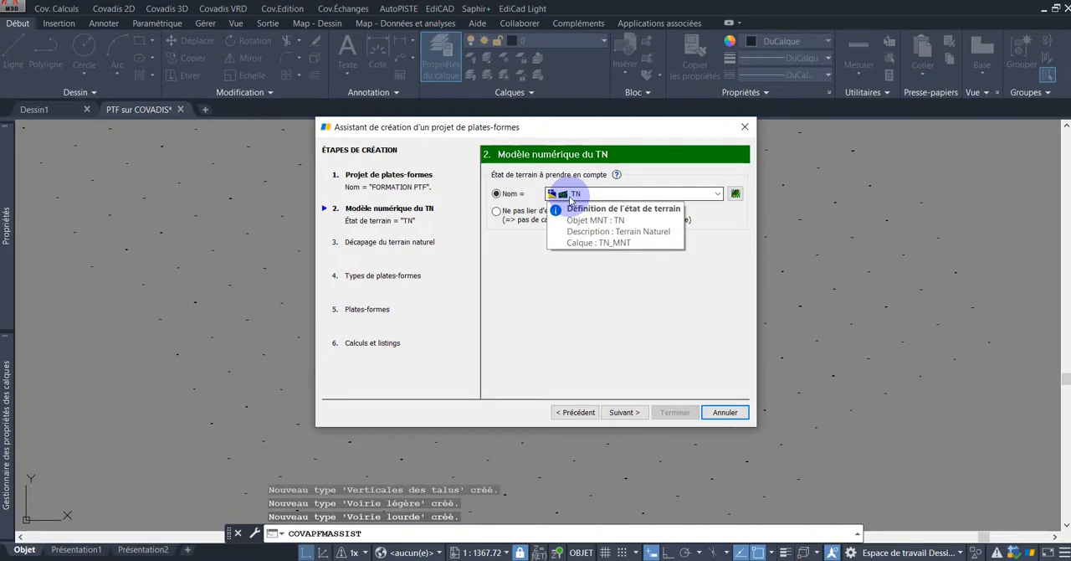
click(624, 411)
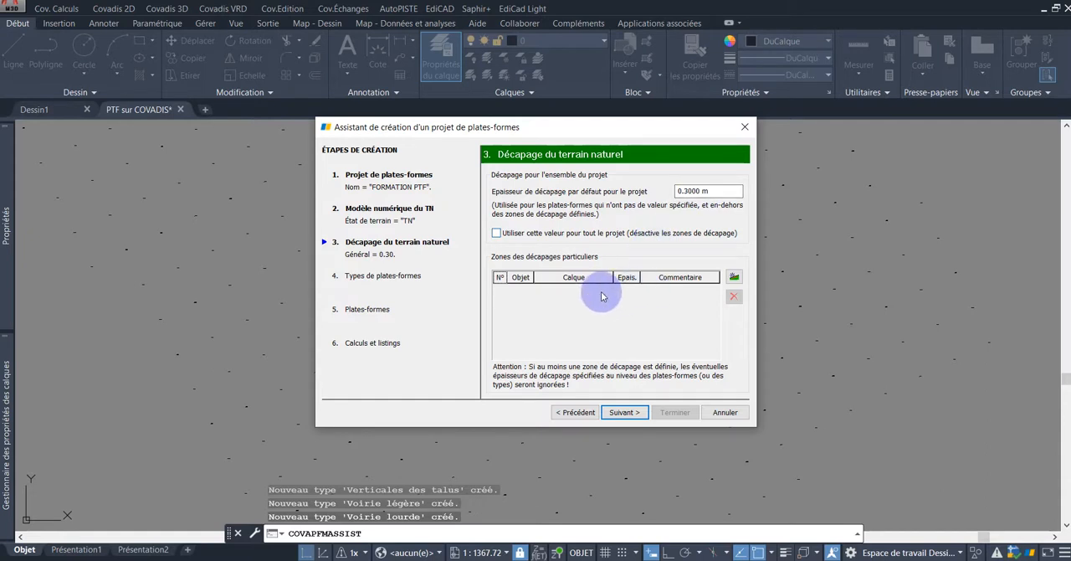
click(623, 412)
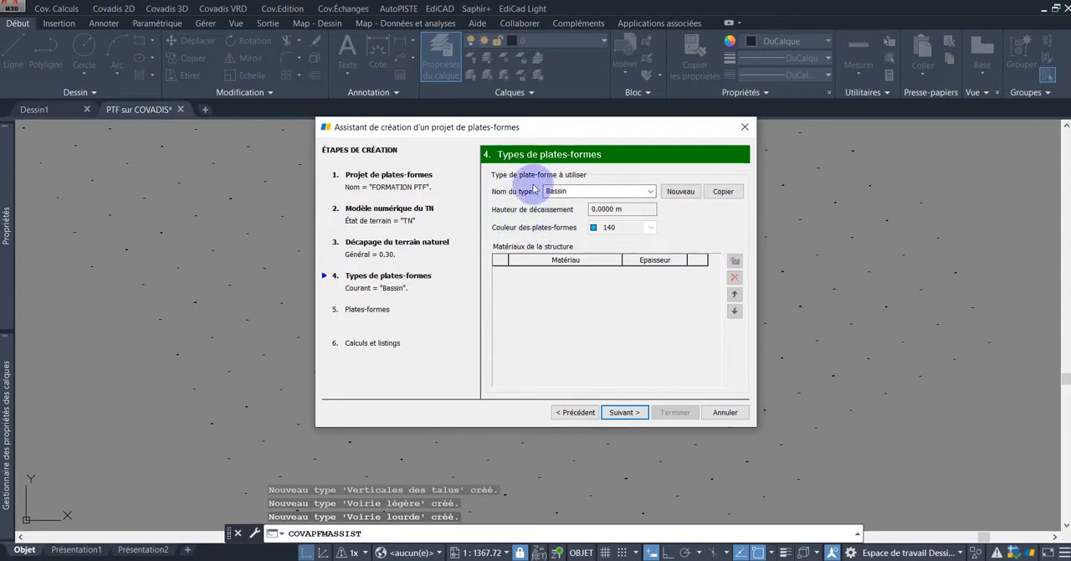
Step: Choose Trottoir as the current platform type and accept its material structure
click(650, 192)
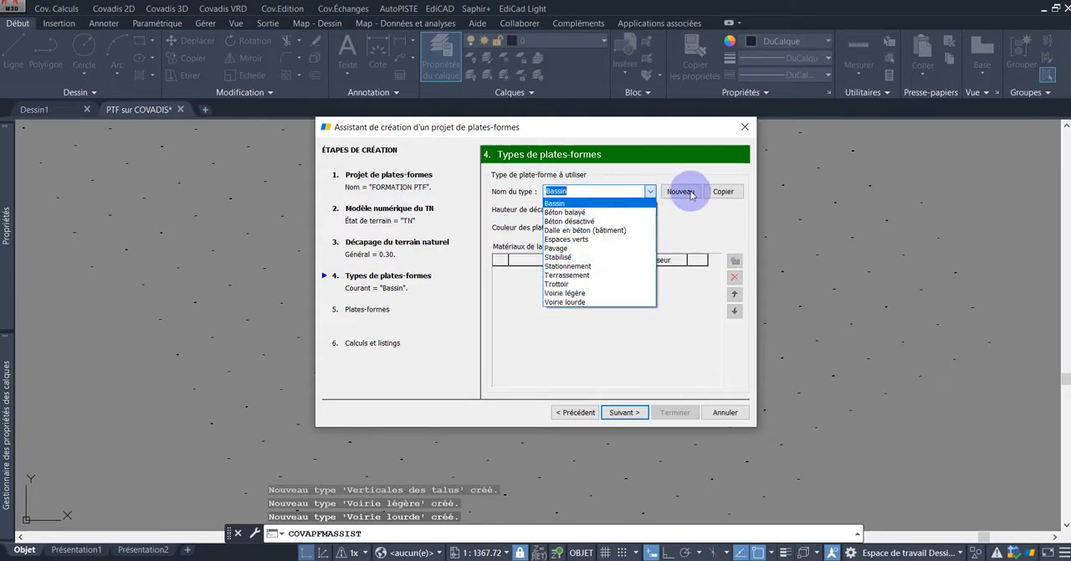
click(569, 285)
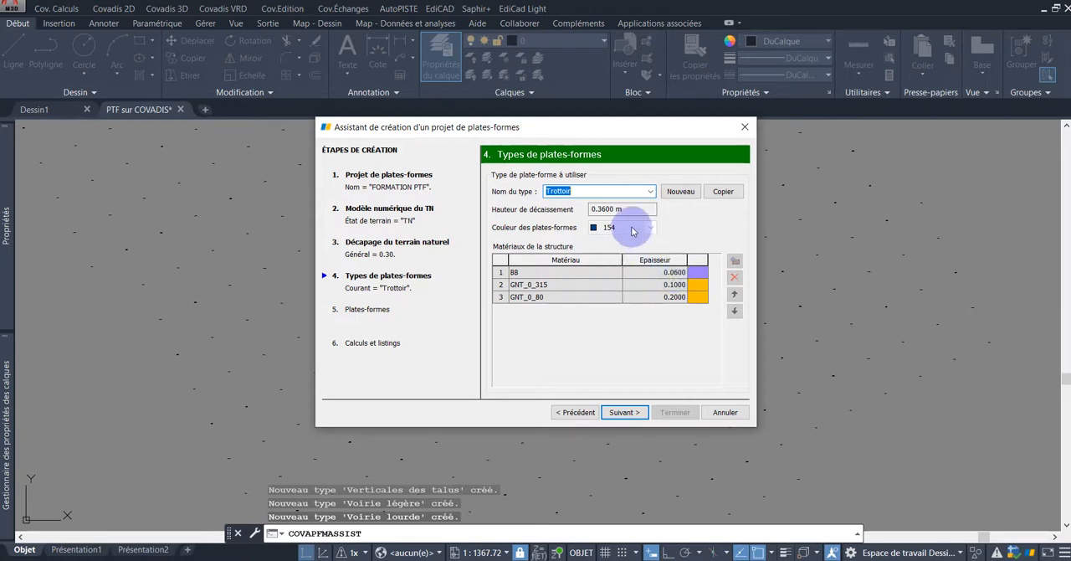
click(624, 412)
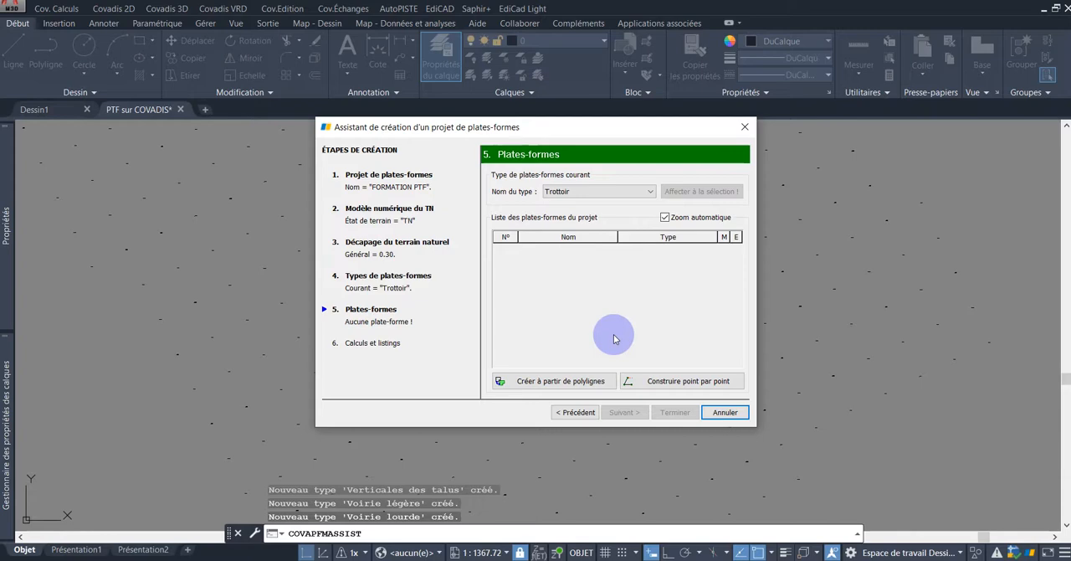
Step: Convert the closed L-shaped sidewalk polyline bordering the upper parking row into a Trottoir platform
click(542, 383)
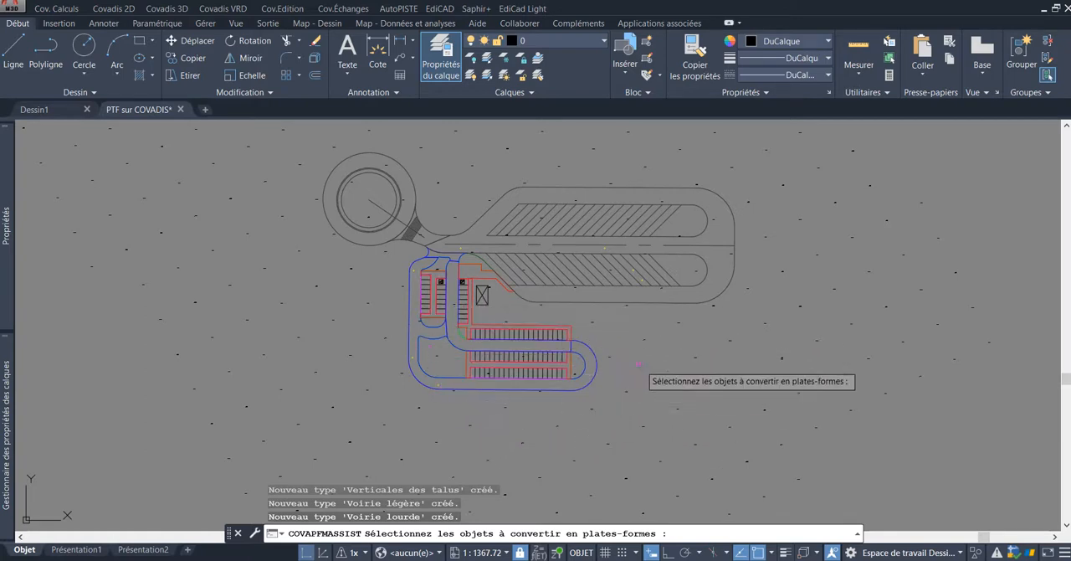
scroll(593, 328, up, 4)
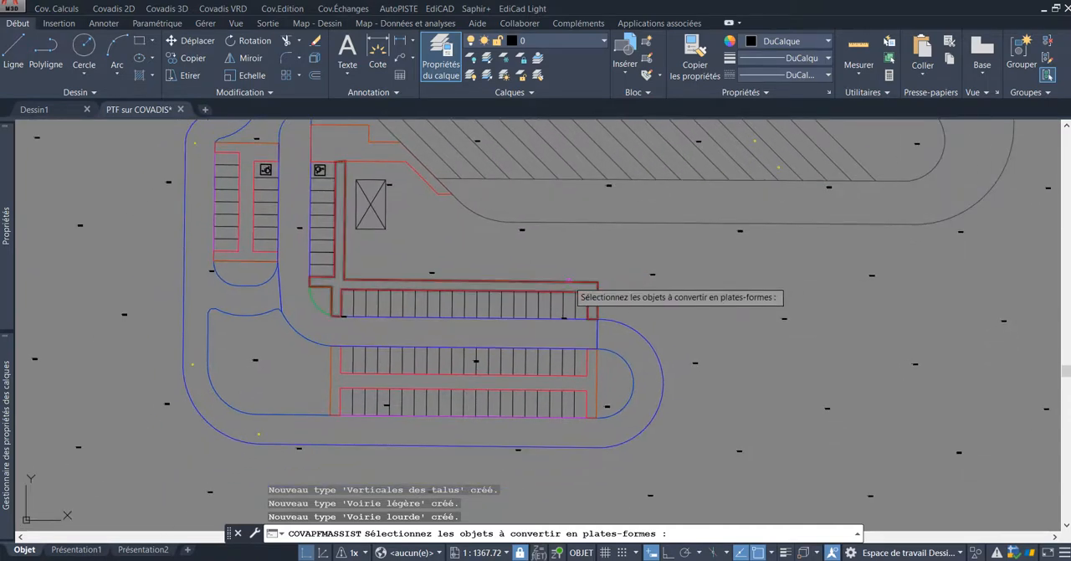
click(569, 282)
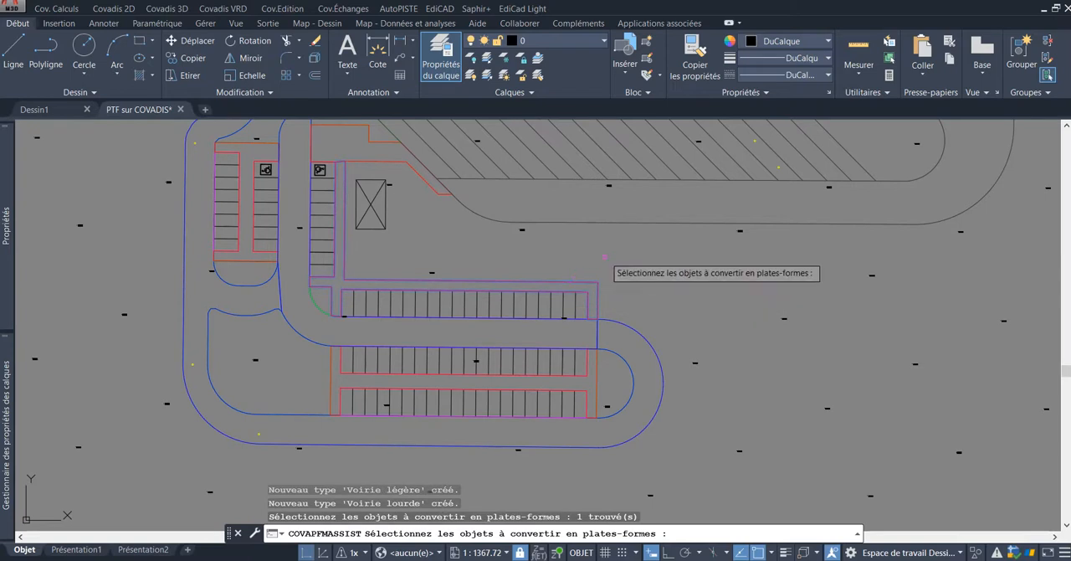
middle_drag(599, 258, 651, 280)
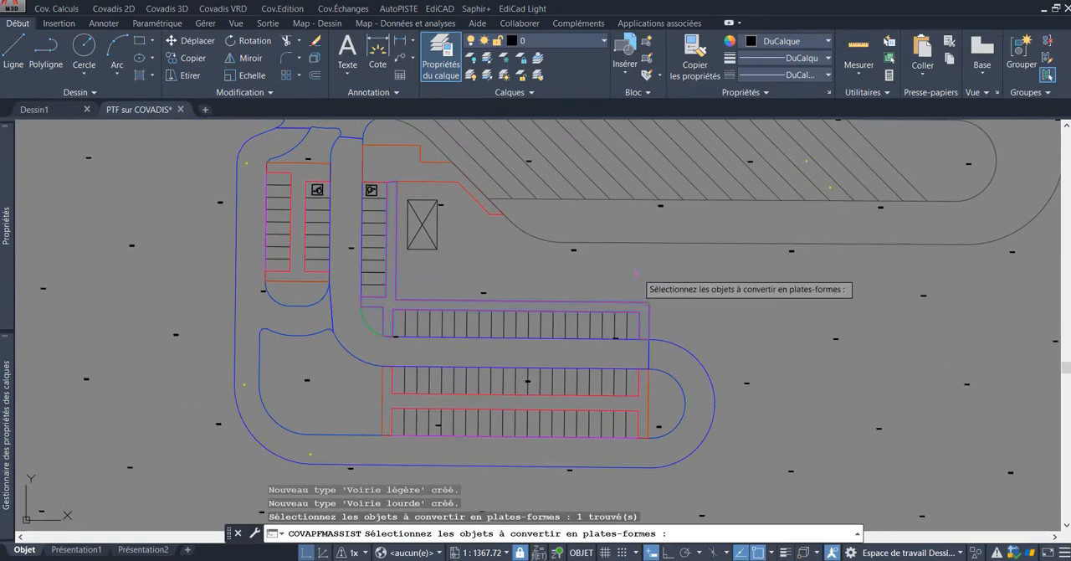
key(Return)
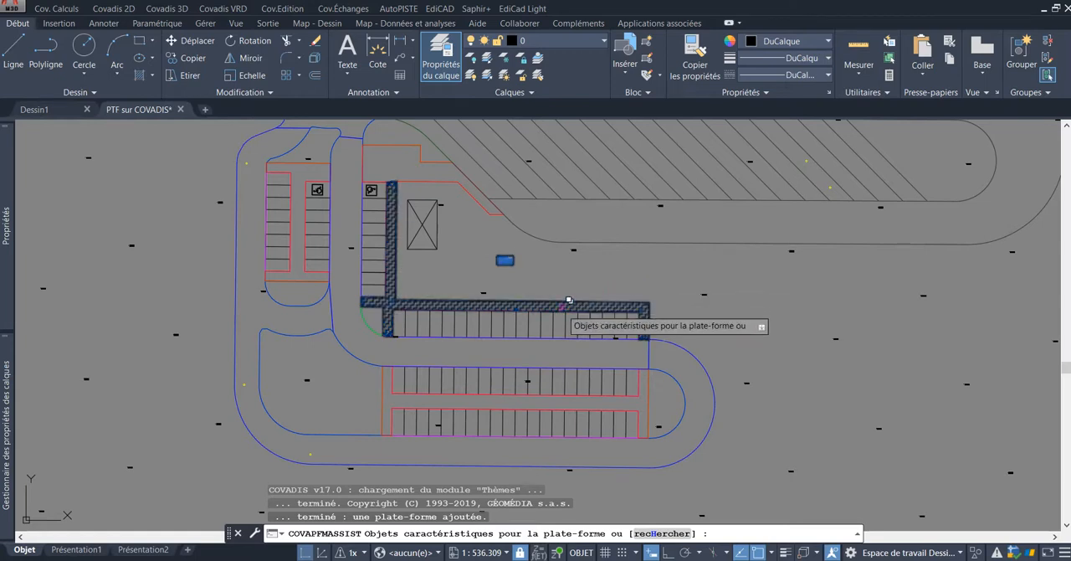
Step: Examine the new sidewalk platform's corner elevations, edge slopes and the 2D and 3D areas in its label
scroll(670, 296, up, 10)
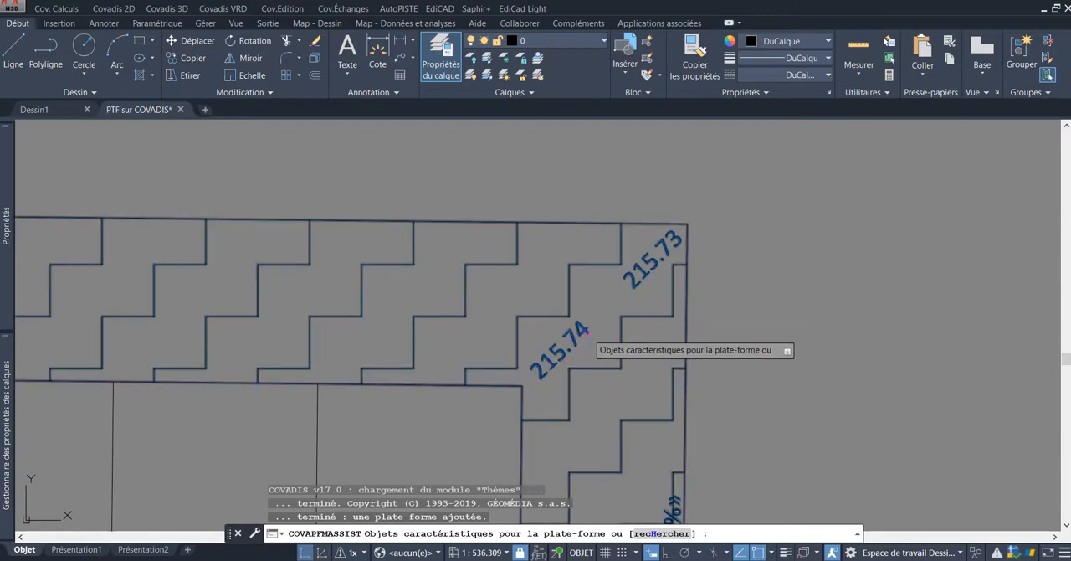
scroll(691, 232, up, 5)
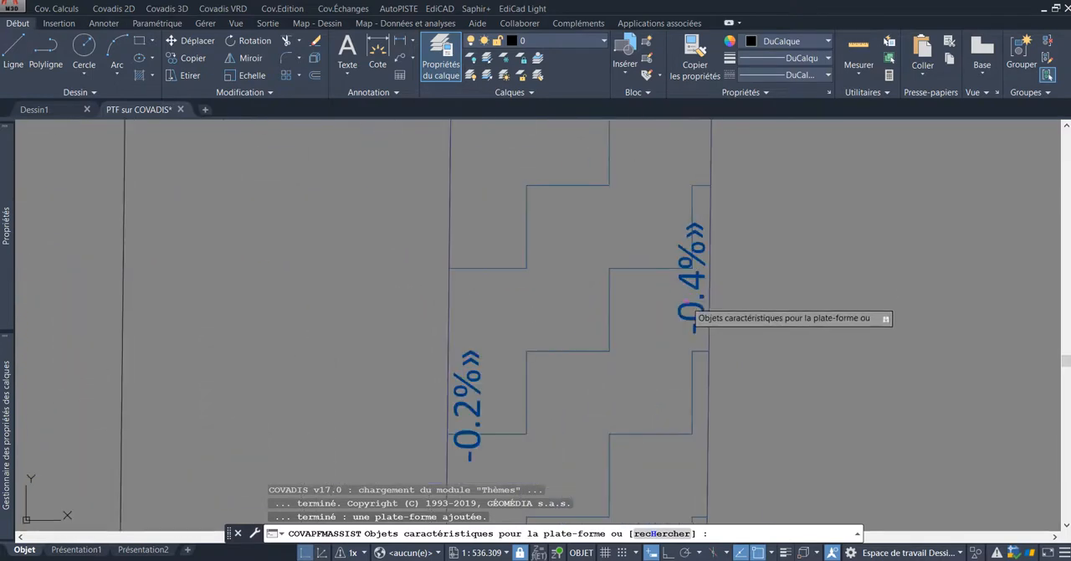
scroll(720, 266, down, 2)
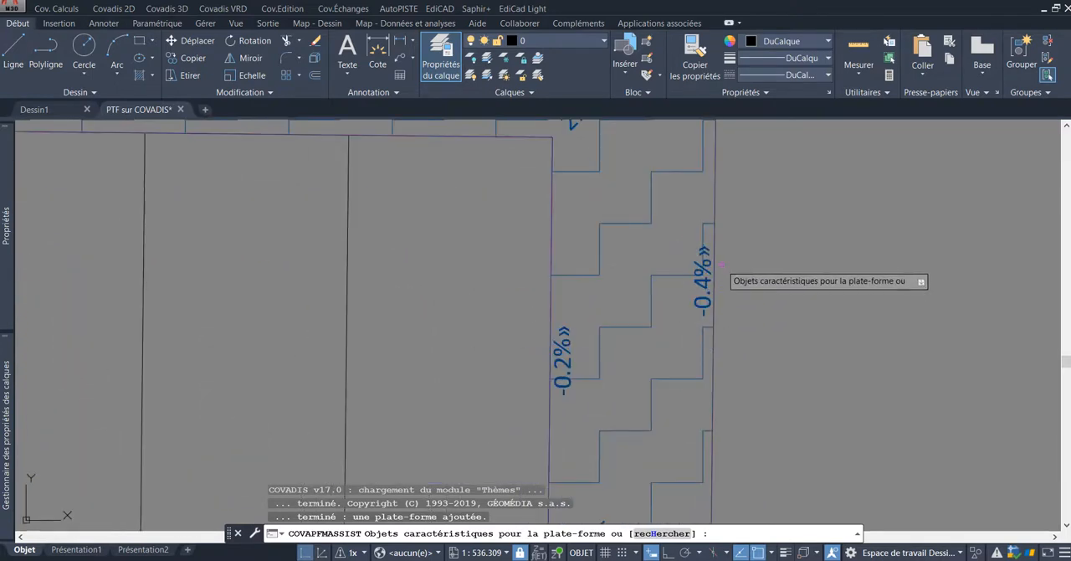
scroll(593, 366, down, 4)
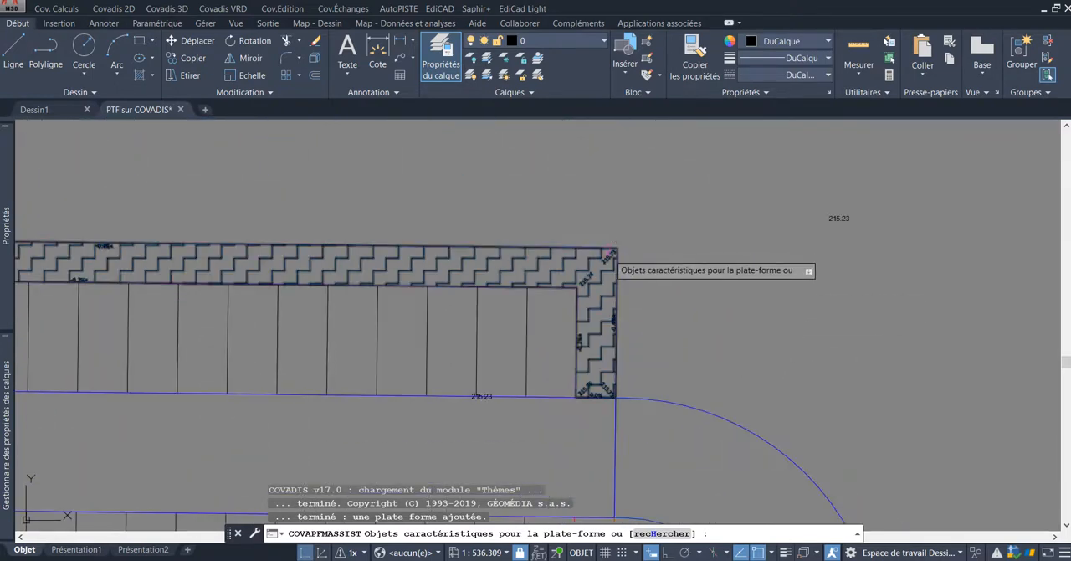
scroll(536, 239, down, 2)
mouse_move(481, 219)
middle_down()
mouse_move(543, 237)
mouse_move(632, 235)
middle_up()
mouse_move(448, 232)
middle_down()
mouse_move(585, 246)
mouse_move(614, 285)
middle_up()
scroll(602, 237, up, 4)
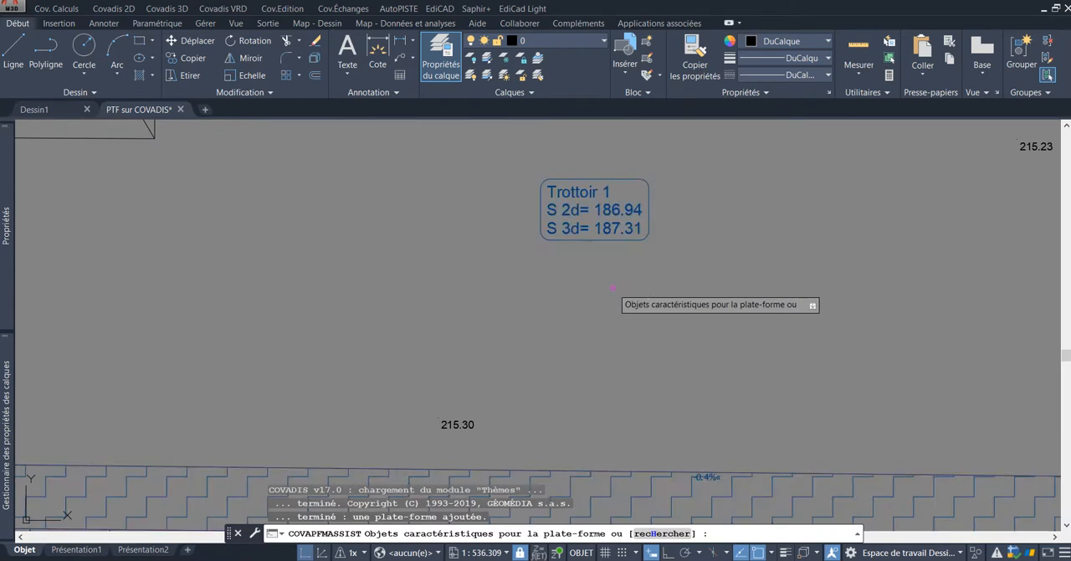
scroll(621, 272, down, 2)
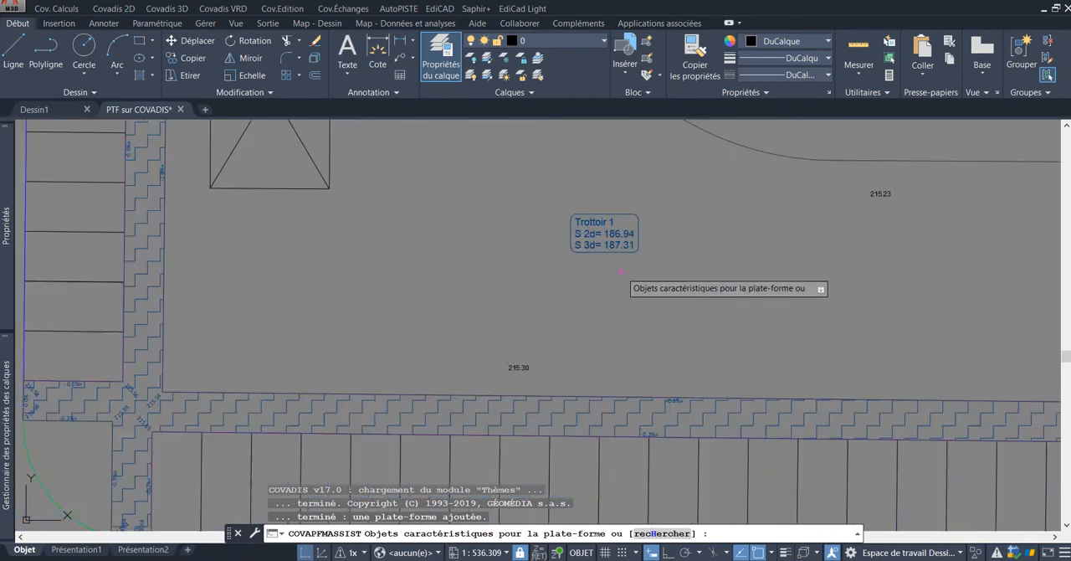
scroll(689, 335, down, 1)
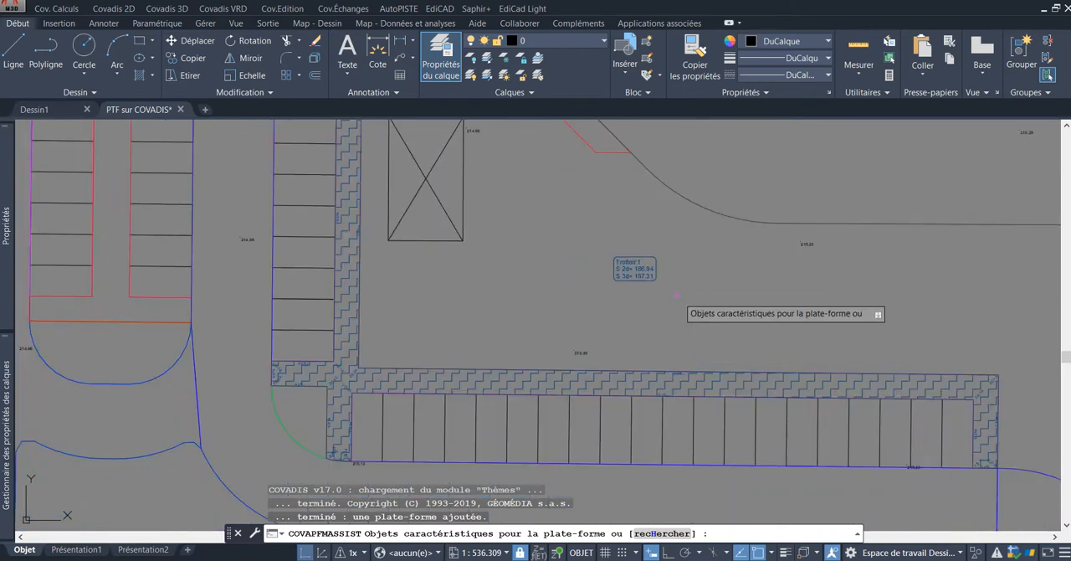
scroll(665, 284, up, 3)
scroll(686, 276, down, 3)
scroll(669, 342, up, 3)
scroll(691, 289, up, 3)
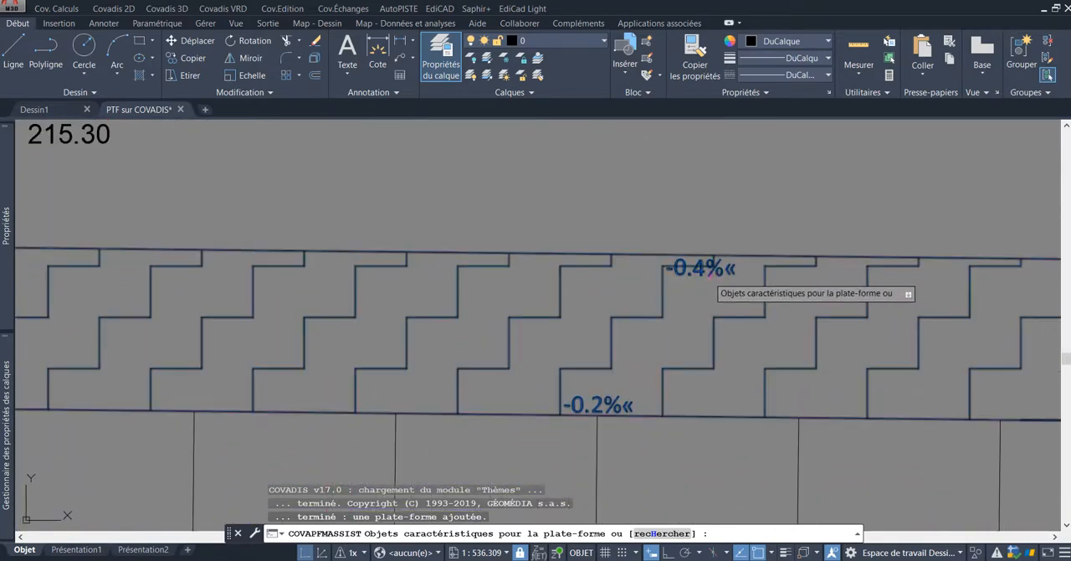
scroll(698, 305, down, 5)
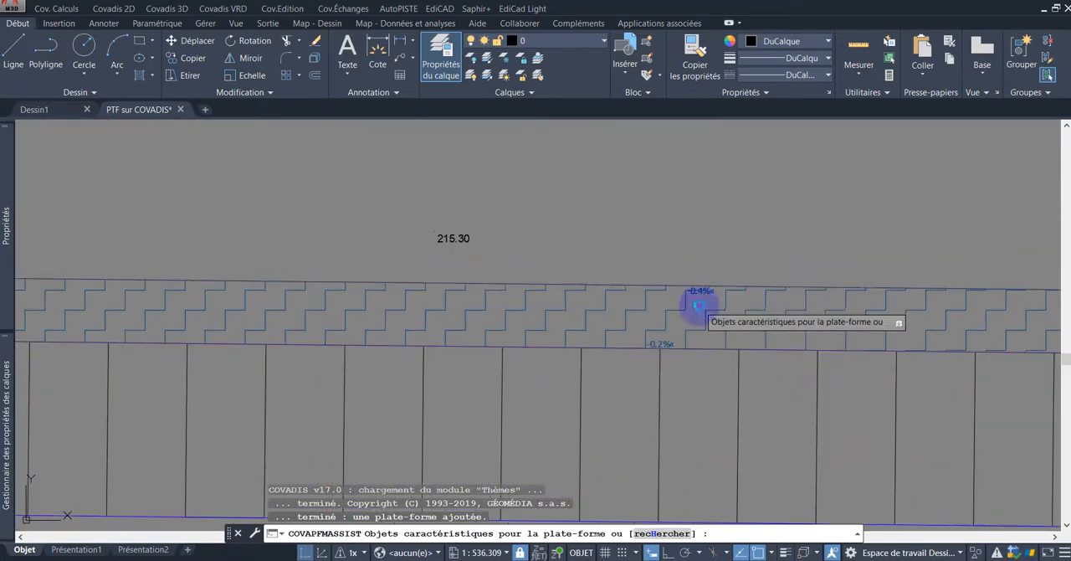
scroll(665, 297, down, 4)
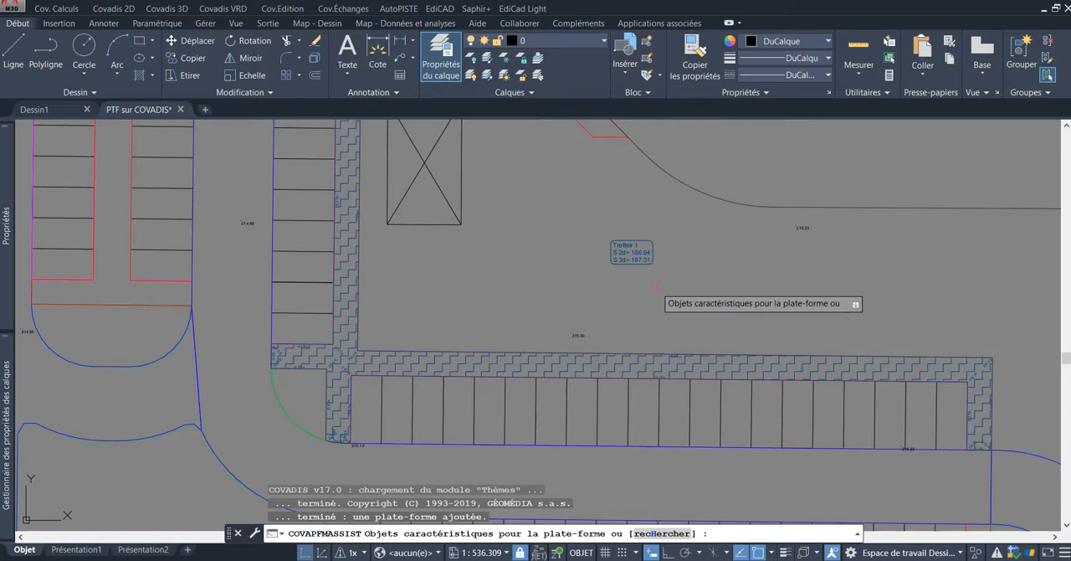
scroll(644, 275, up, 2)
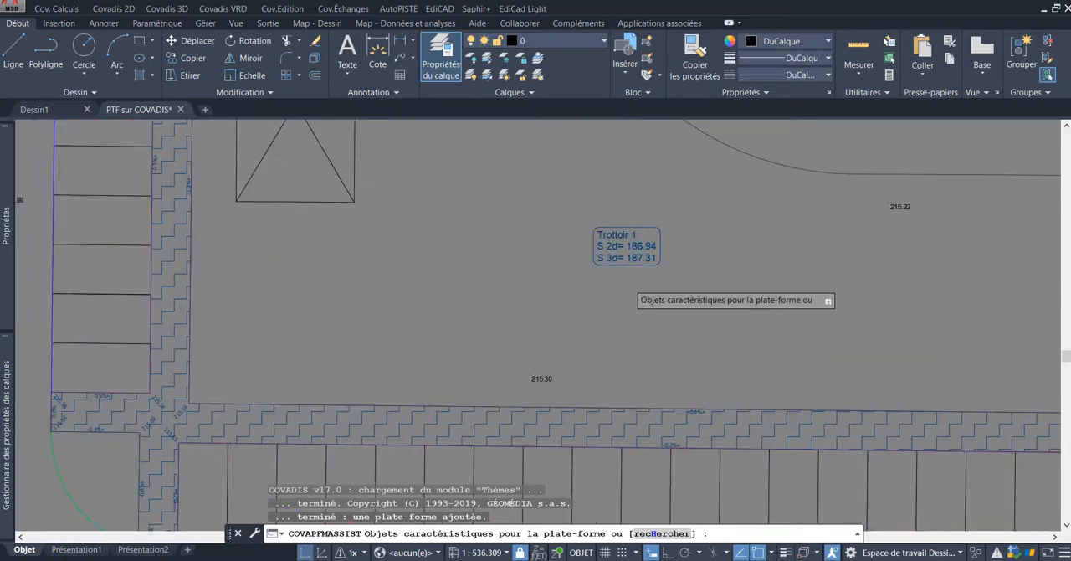
scroll(628, 283, up, 2)
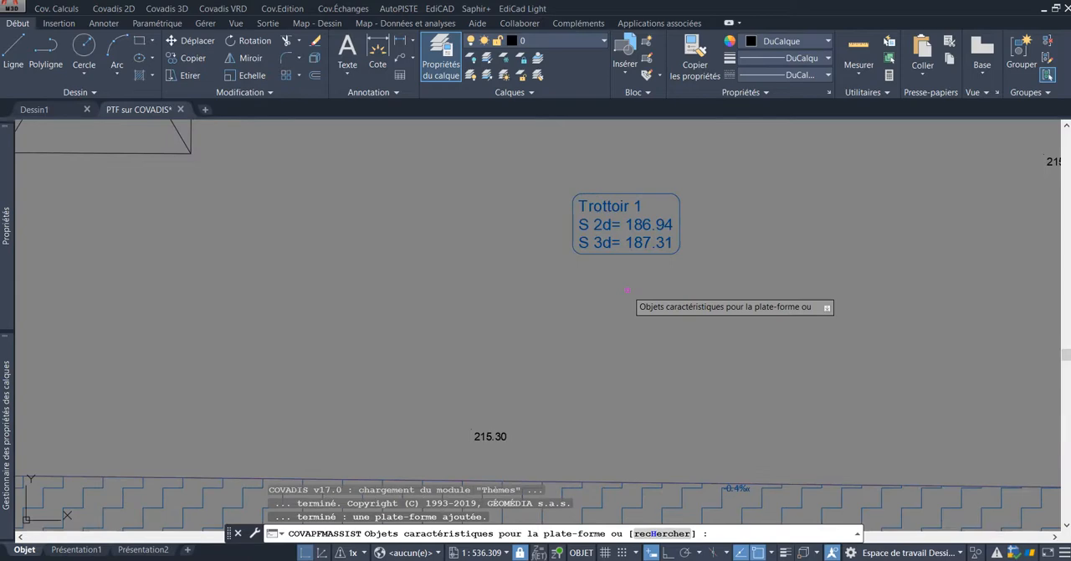
Step: Check the elevations and edge slopes where the sidewalk's branches meet and end the selection of characteristic objects
scroll(626, 290, down, 3)
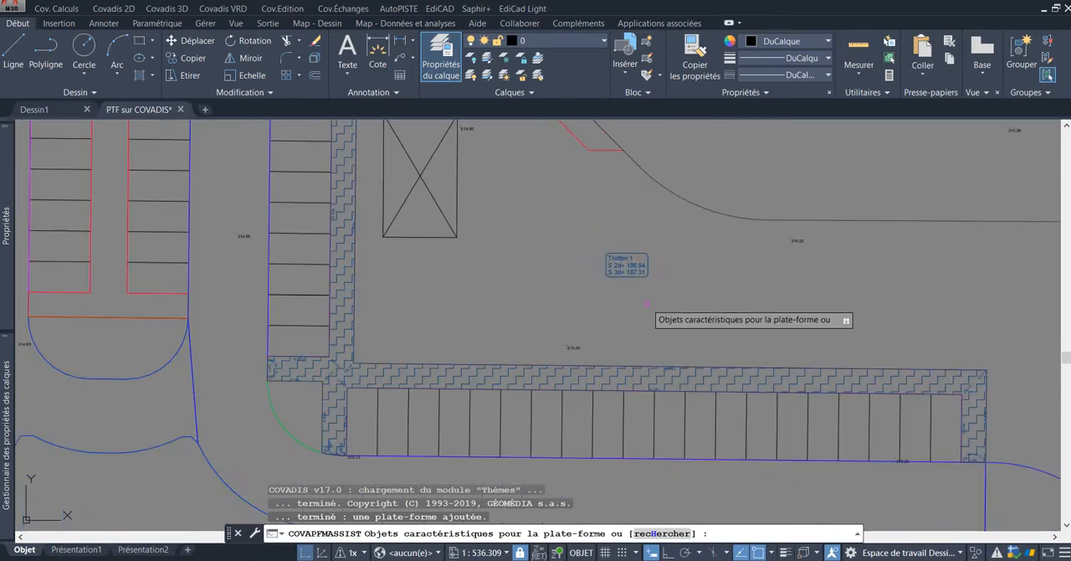
scroll(607, 301, down, 2)
scroll(506, 333, up, 5)
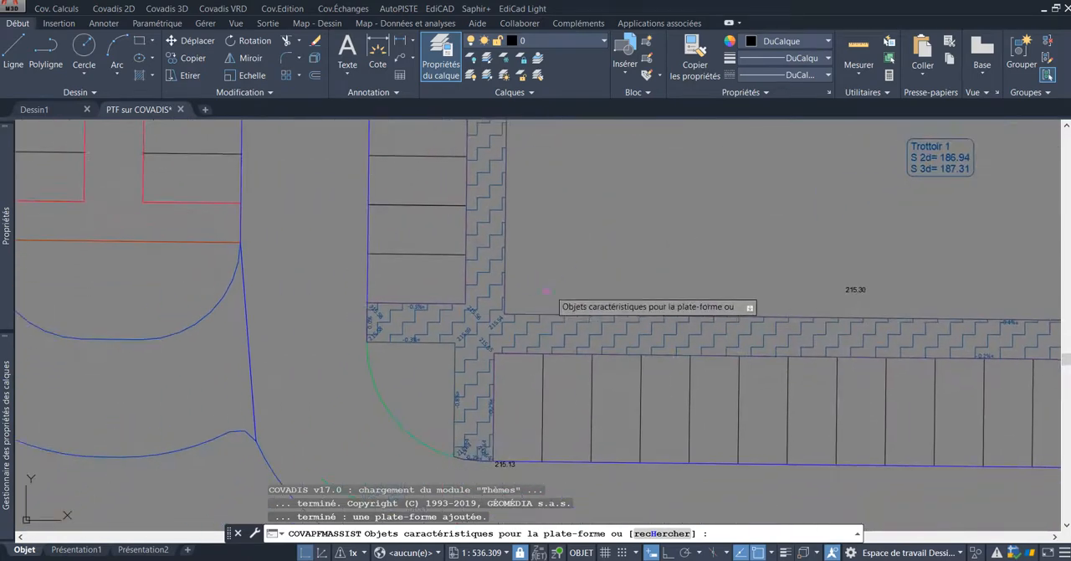
scroll(535, 300, up, 4)
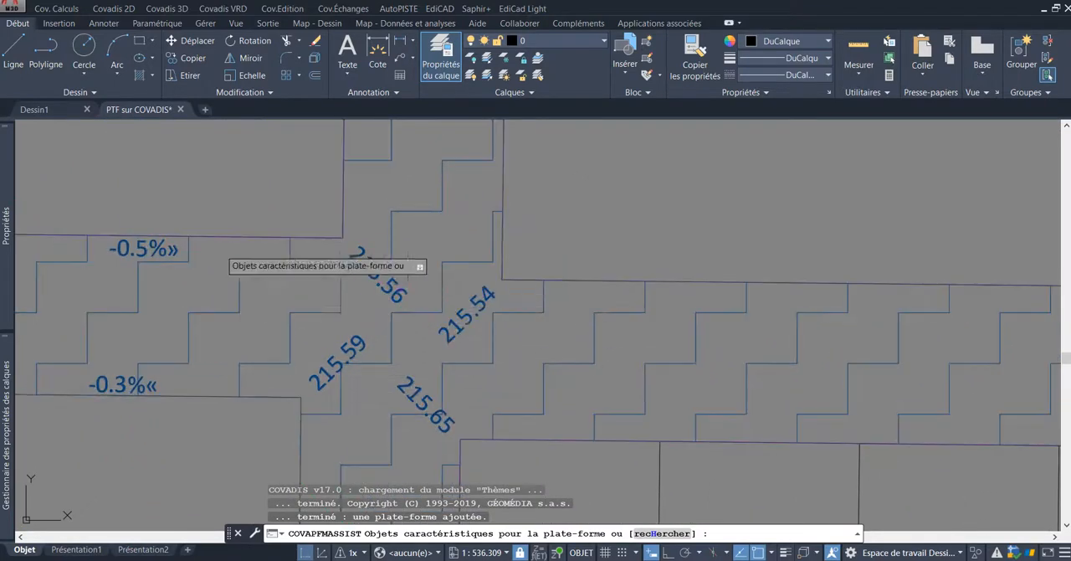
scroll(444, 278, down, 5)
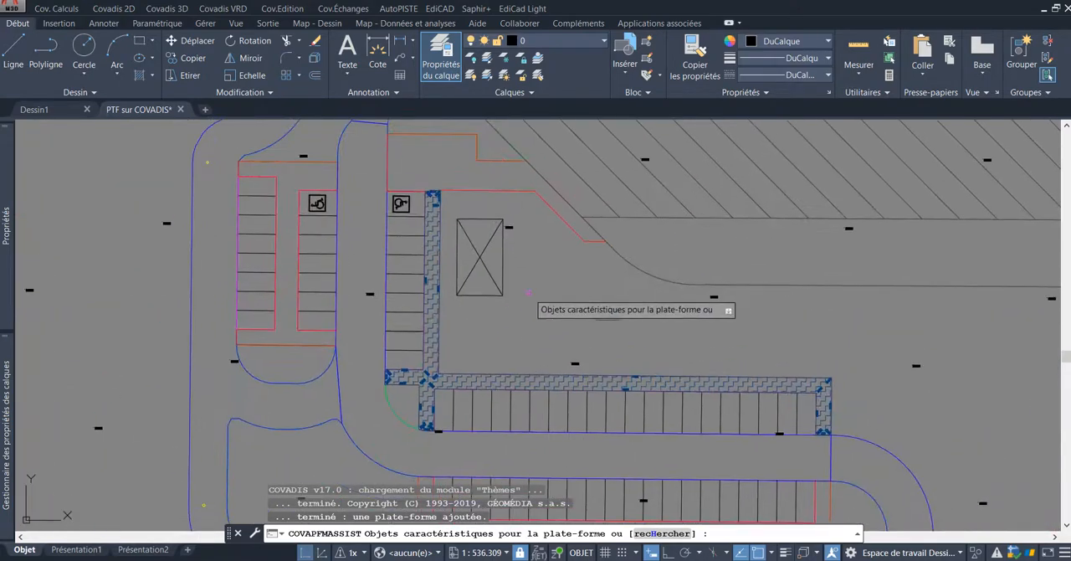
click(529, 291)
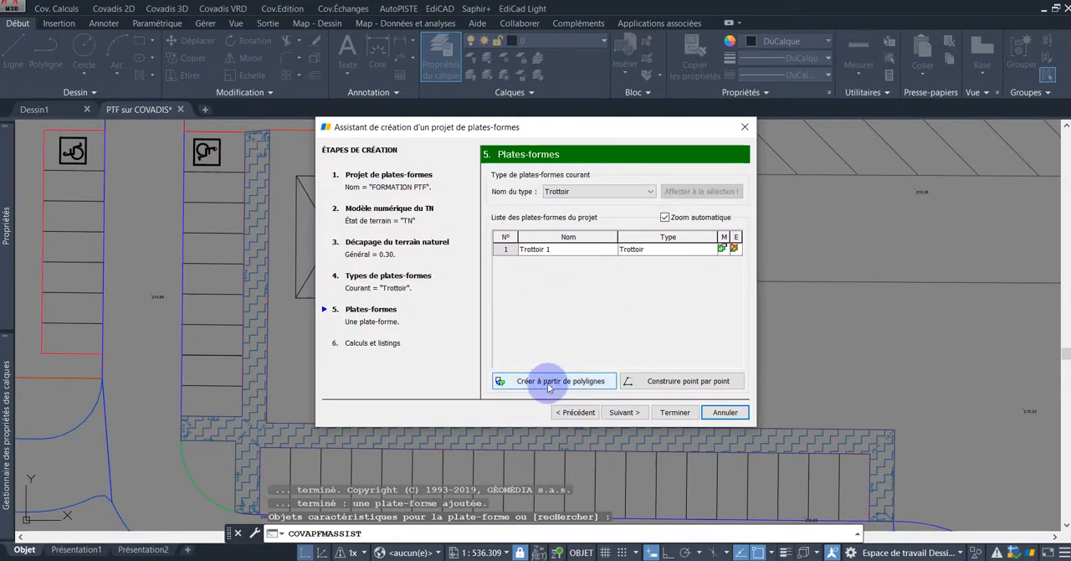
Step: Start creating platforms from polylines and select the closed sidewalk 3D polyline between the two lower parking rows
click(572, 381)
scroll(619, 335, down, 5)
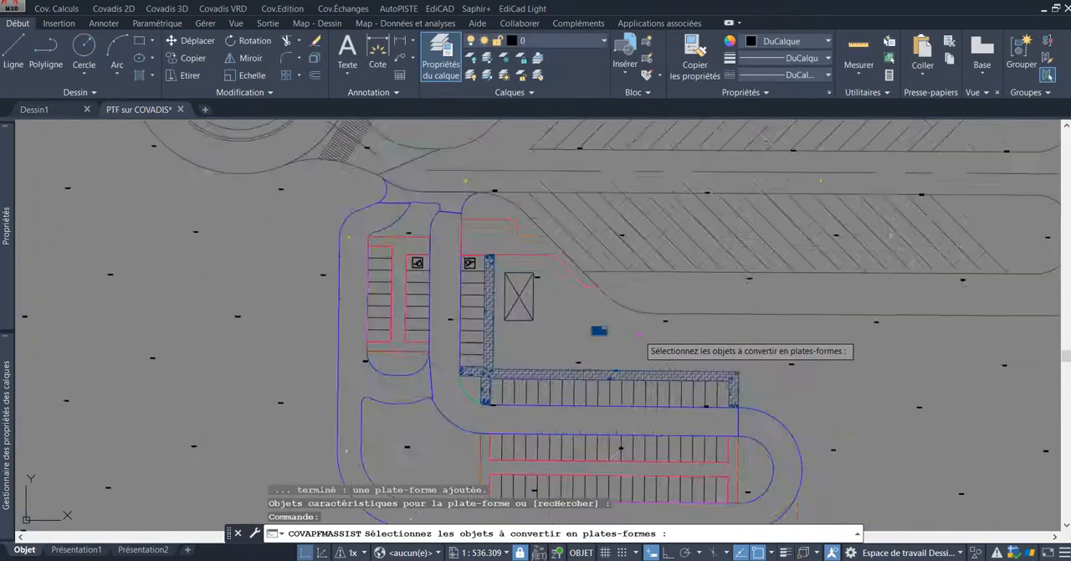
middle_drag(734, 330, 748, 292)
scroll(717, 338, up, 5)
scroll(718, 338, down, 5)
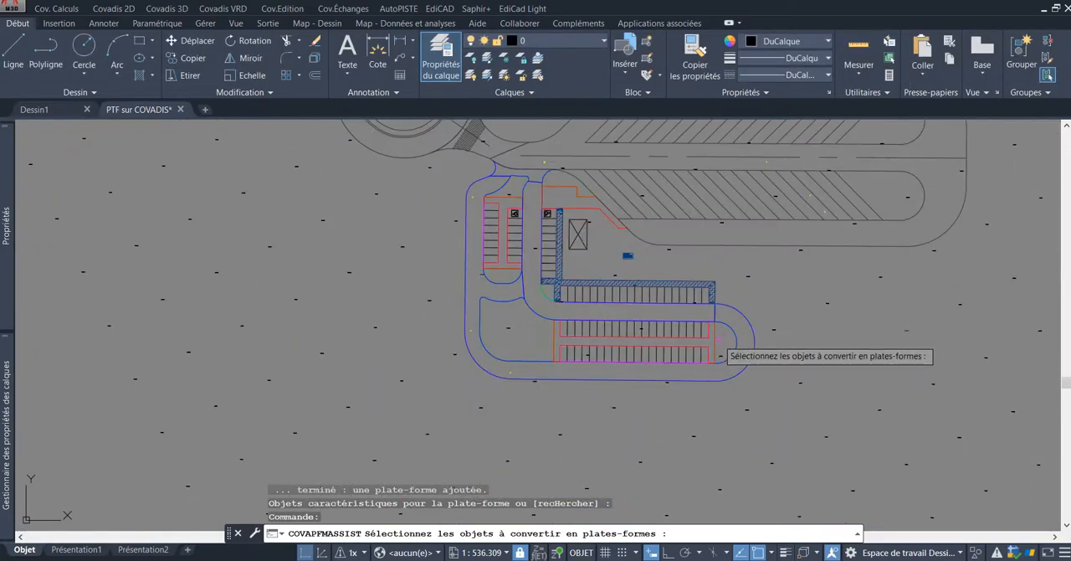
scroll(723, 337, up, 4)
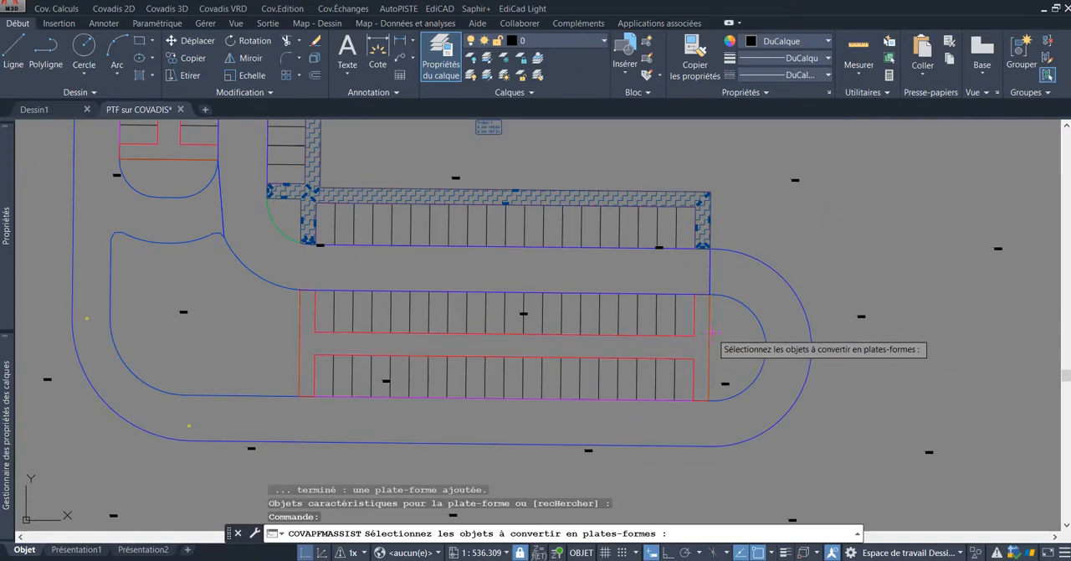
click(715, 327)
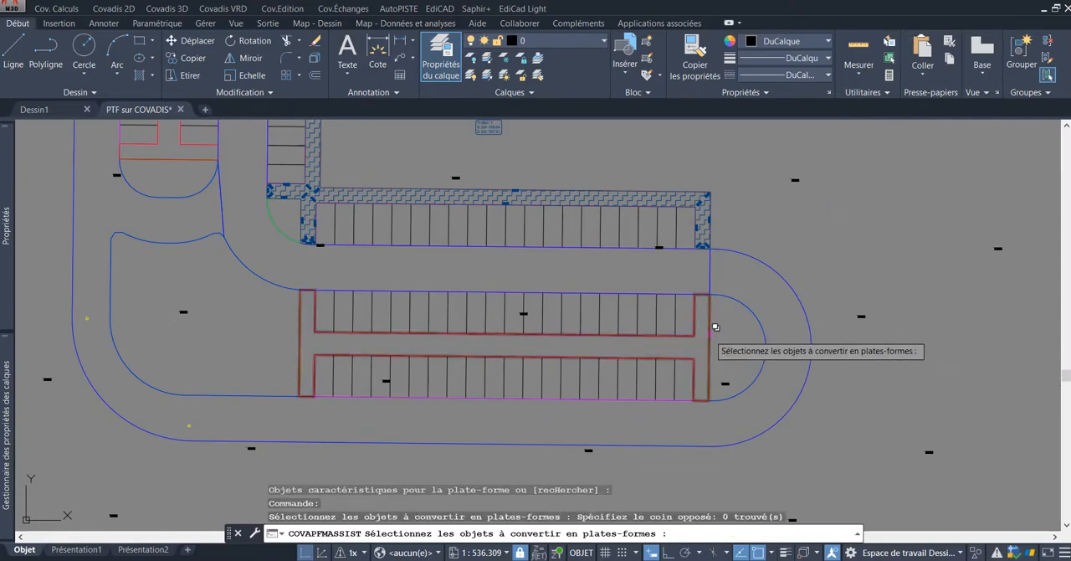
click(716, 327)
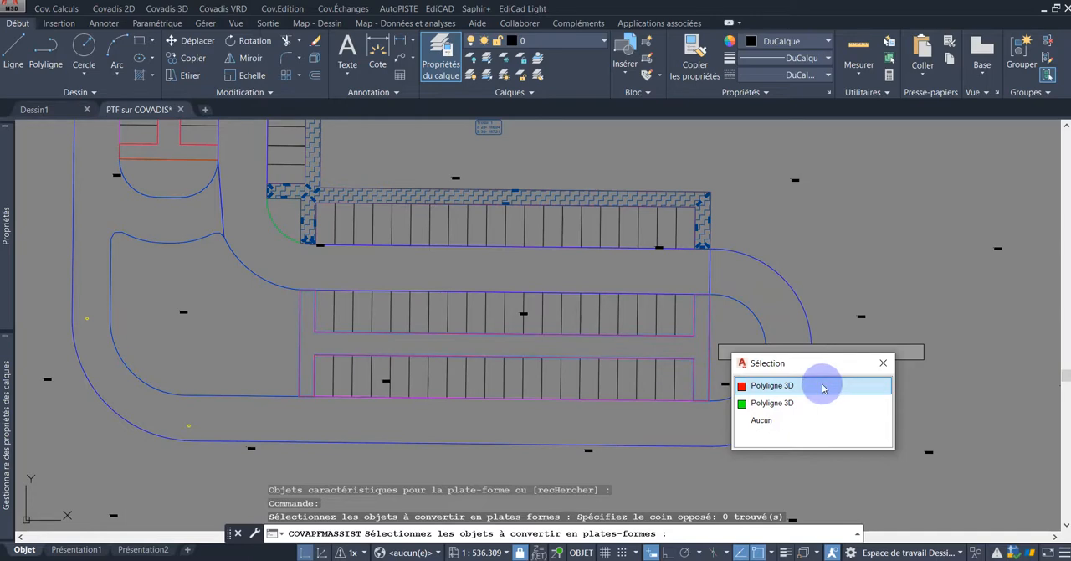
click(823, 386)
Step: Add the closed sidewalk 3D polyline between the two western parking columns to the conversion selection
scroll(830, 337, down, 3)
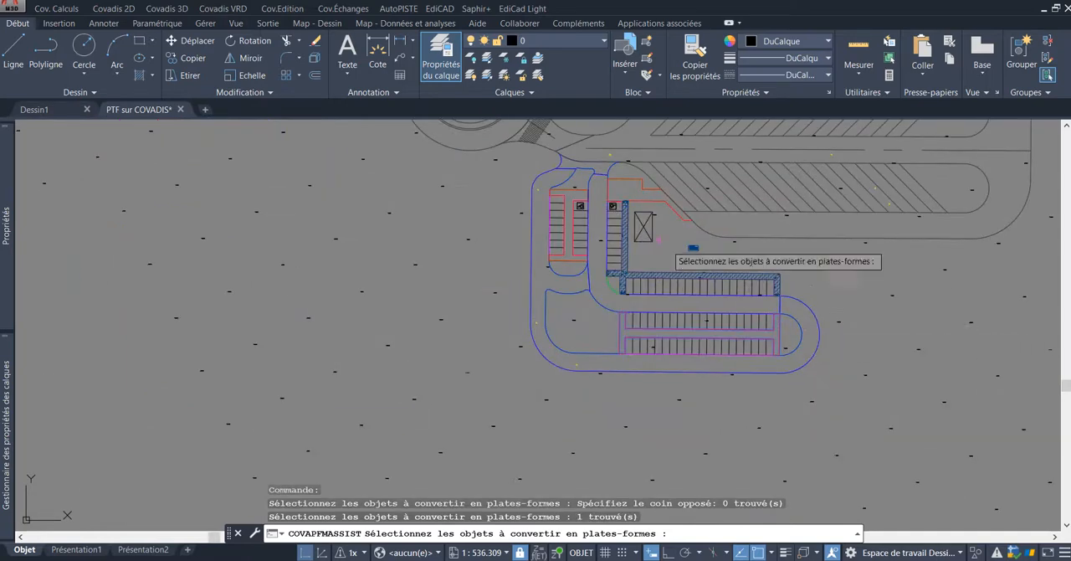
scroll(626, 233, up, 3)
scroll(621, 360, up, 3)
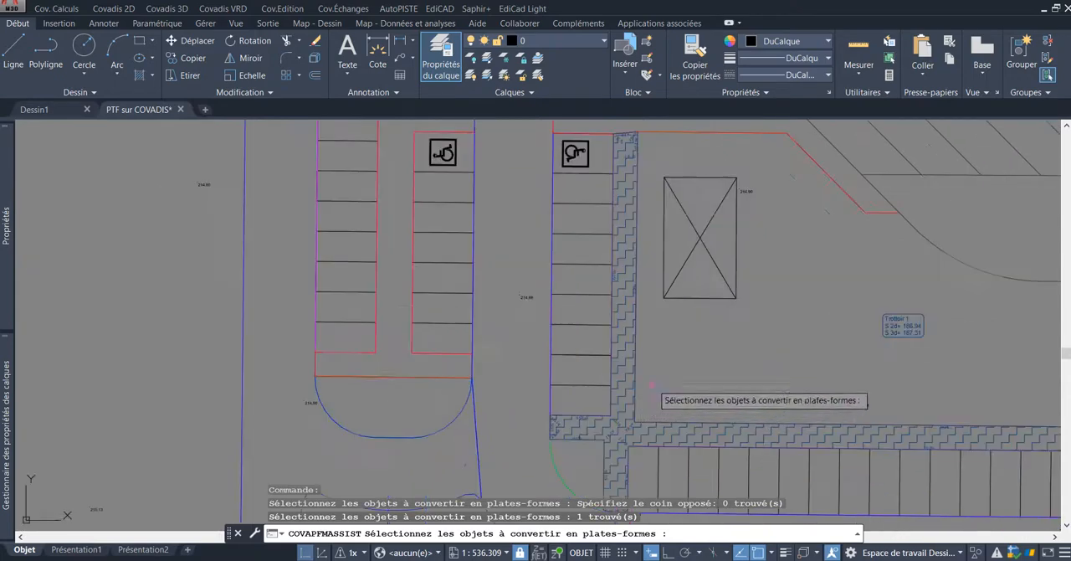
scroll(678, 311, down, 4)
scroll(686, 306, up, 4)
middle_drag(531, 274, 563, 339)
click(551, 366)
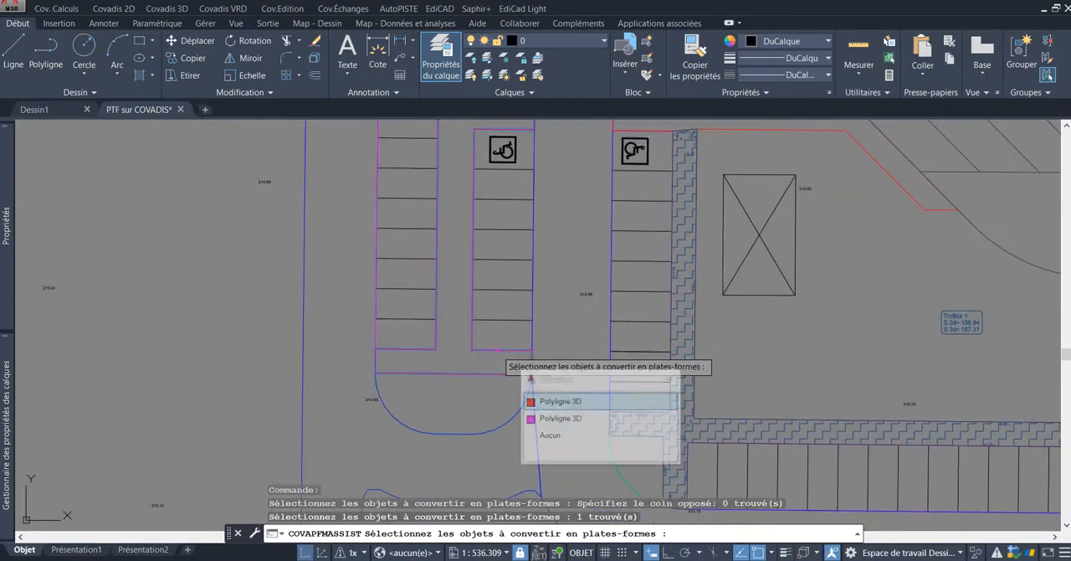
click(579, 404)
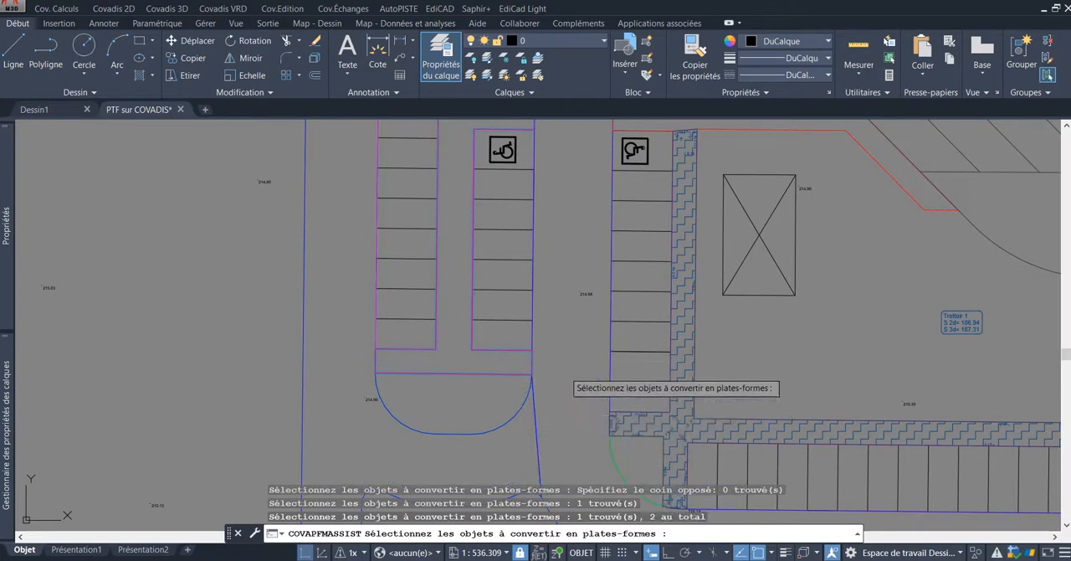
Step: Add the stepped sidewalk polyline north of the disabled parking space and convert the selected polylines into Trottoir platforms
scroll(536, 334, down, 3)
scroll(489, 230, up, 3)
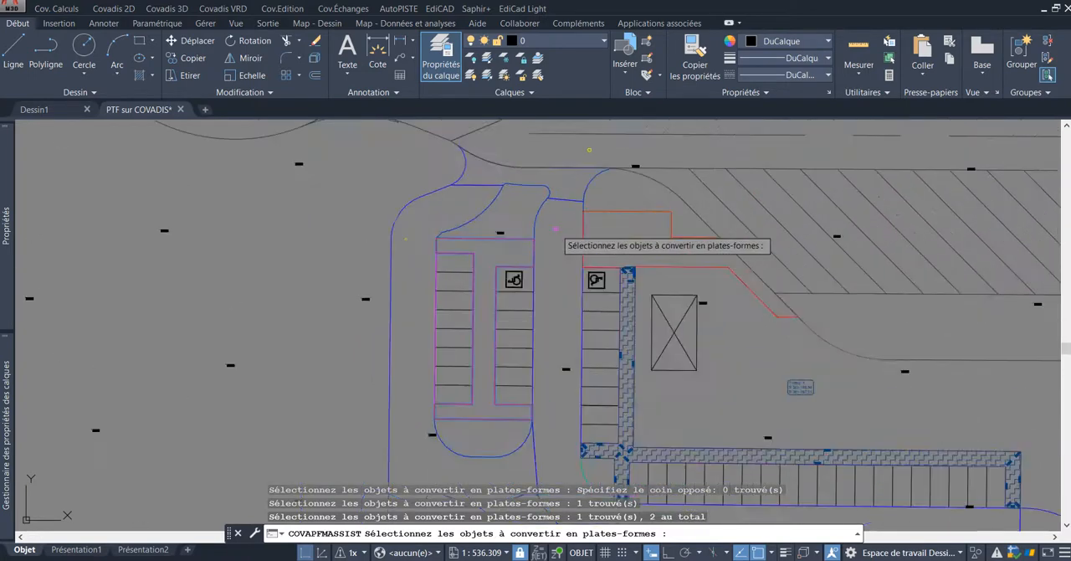
click(649, 201)
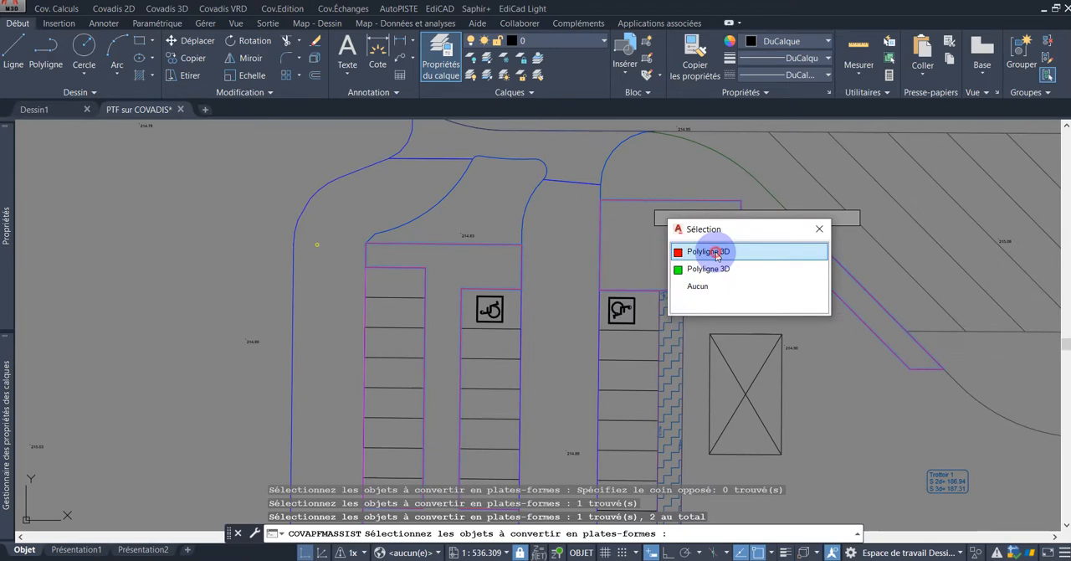
click(716, 253)
scroll(698, 268, down, 4)
mouse_move(755, 334)
middle_down()
mouse_move(654, 274)
mouse_move(540, 264)
mouse_move(578, 279)
middle_up()
scroll(653, 274, down, 2)
scroll(540, 263, up, 2)
key(Return)
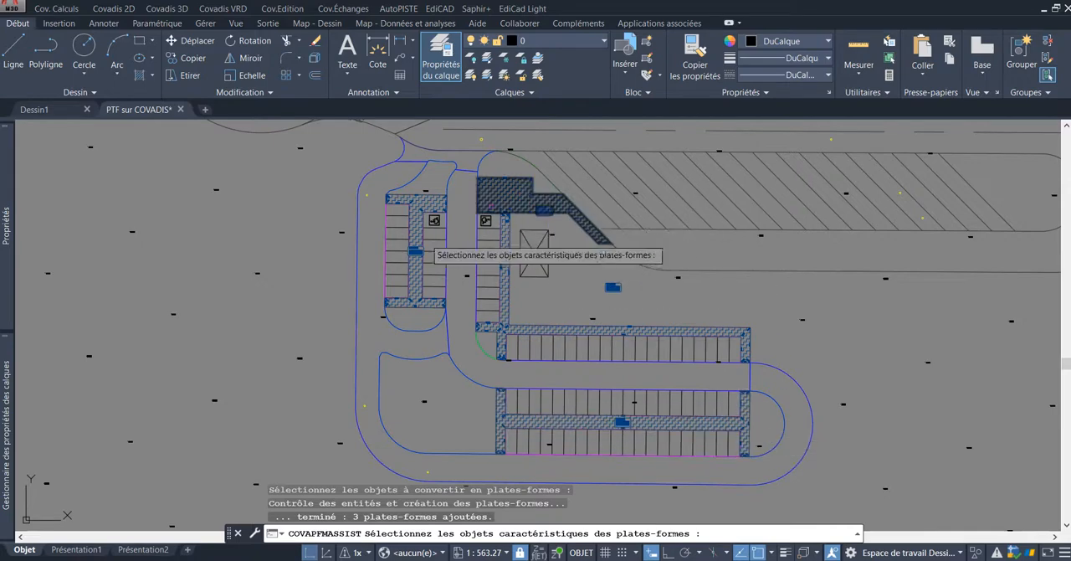
Step: Examine the new sidewalk platforms' elevations and slopes around the disabled parking spaces and finish without selecting characteristic objects
scroll(467, 274, up, 8)
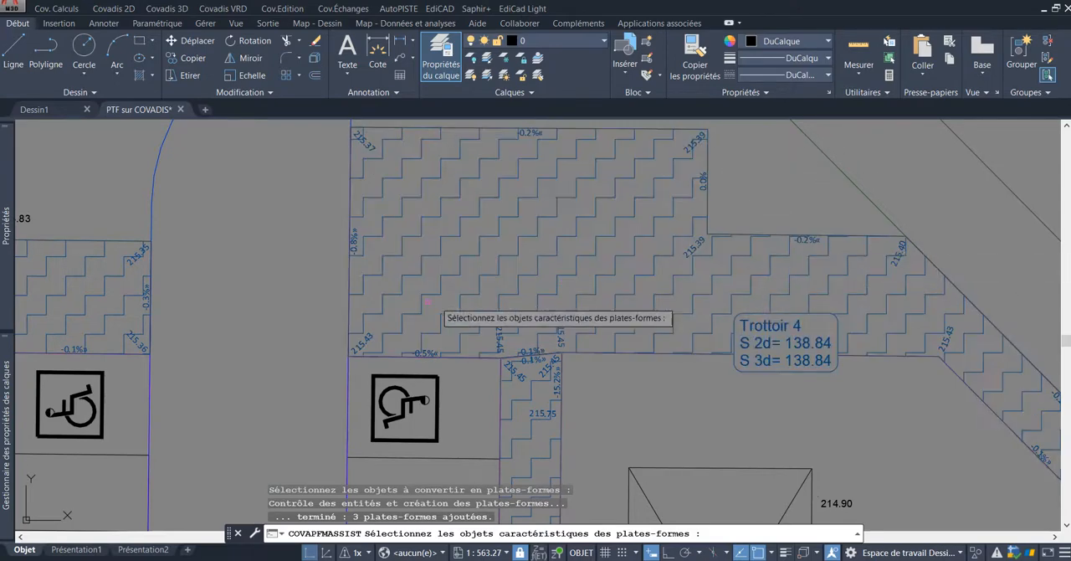
mouse_move(221, 332)
middle_down()
mouse_move(586, 265)
mouse_move(608, 234)
middle_up()
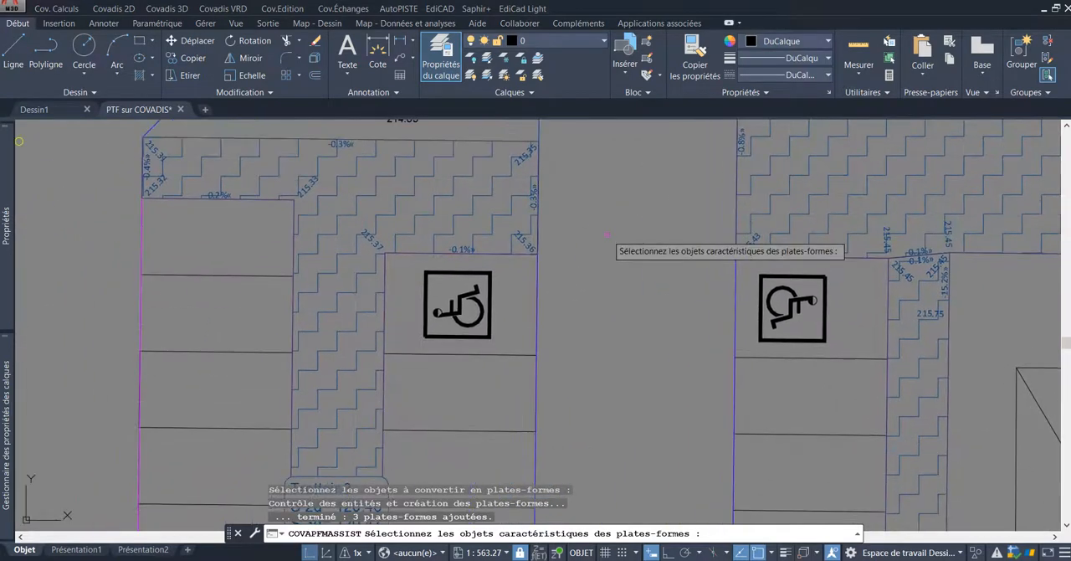
scroll(608, 236, down, 6)
scroll(666, 319, down, 3)
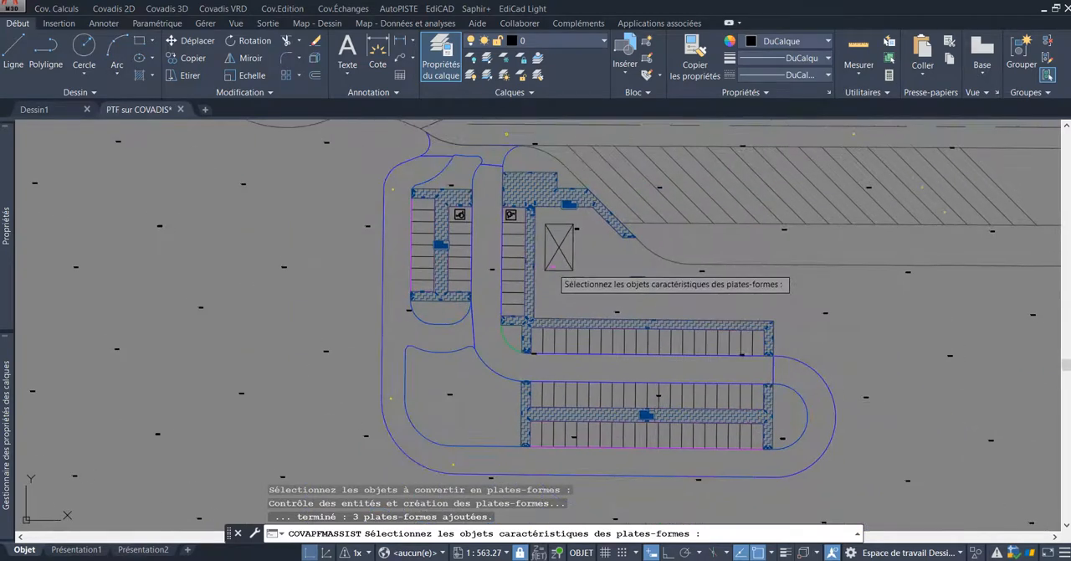
right_click(553, 267)
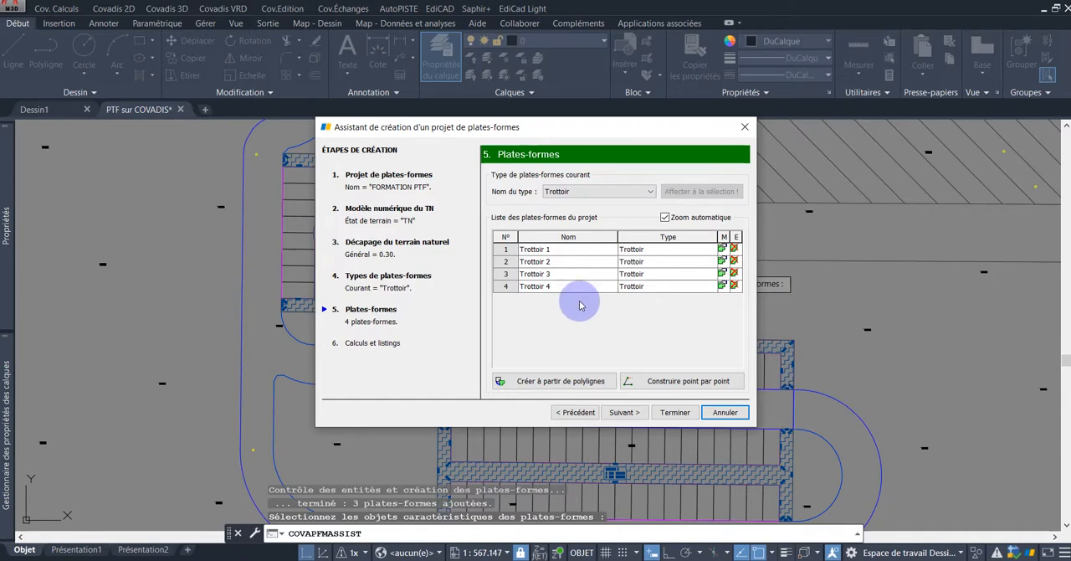
Step: Set the current platform type to Espaces verts and select the semicircular island polyline east of the lower parking rows for conversion
click(632, 194)
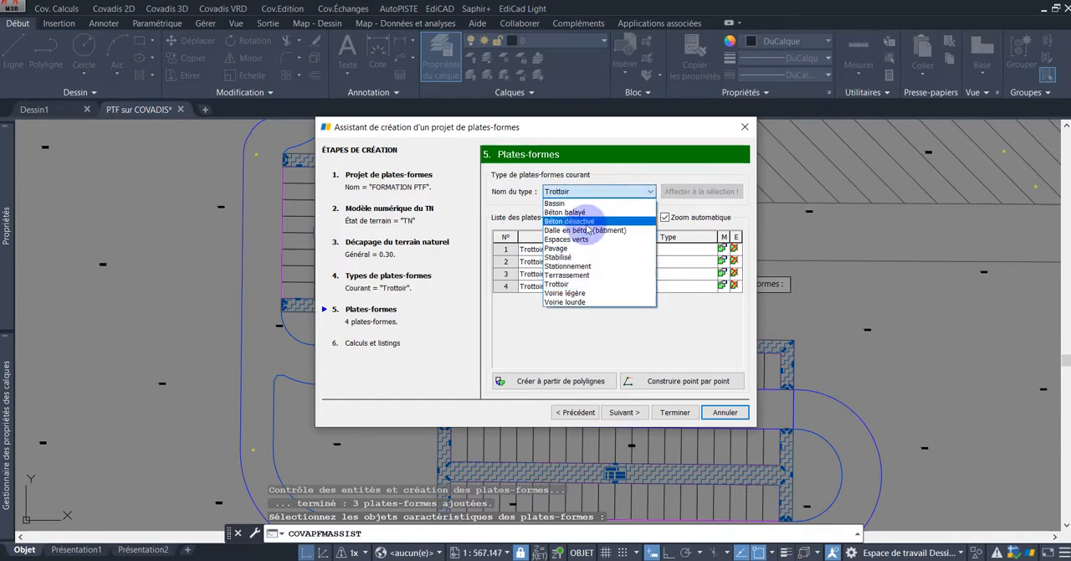
click(564, 240)
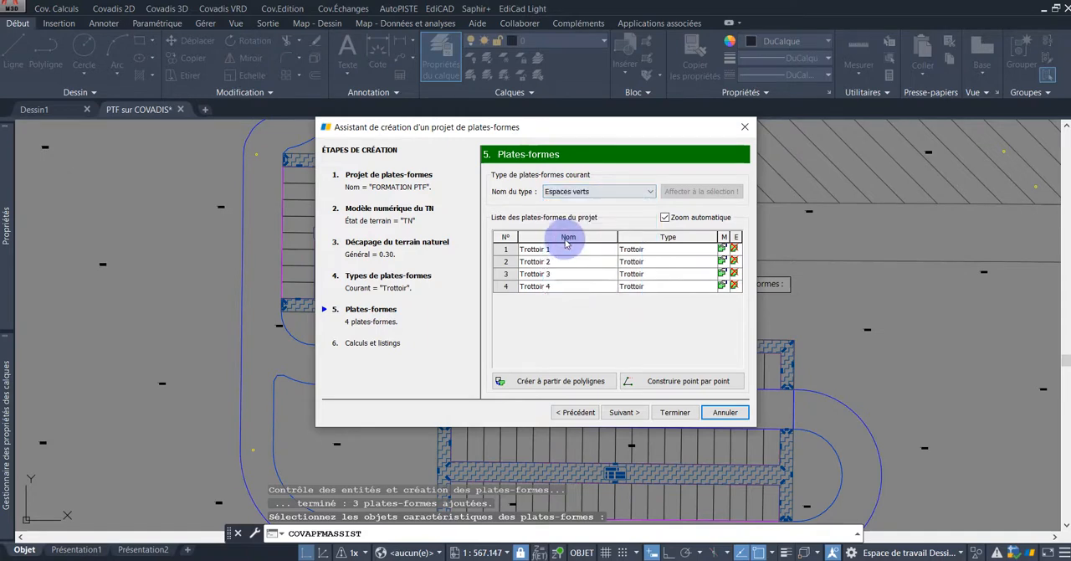
click(557, 384)
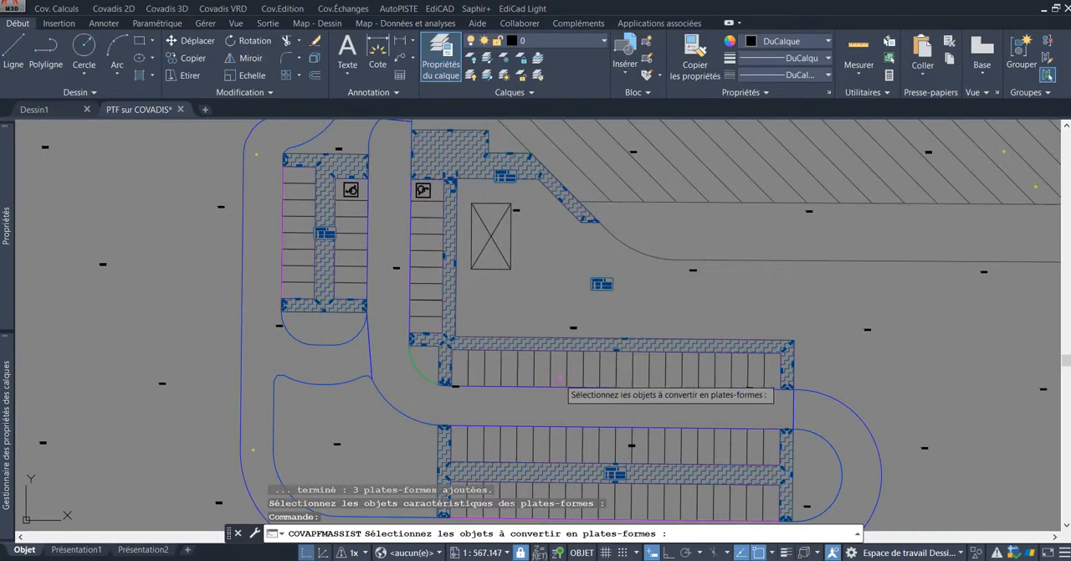
scroll(548, 386, down, 2)
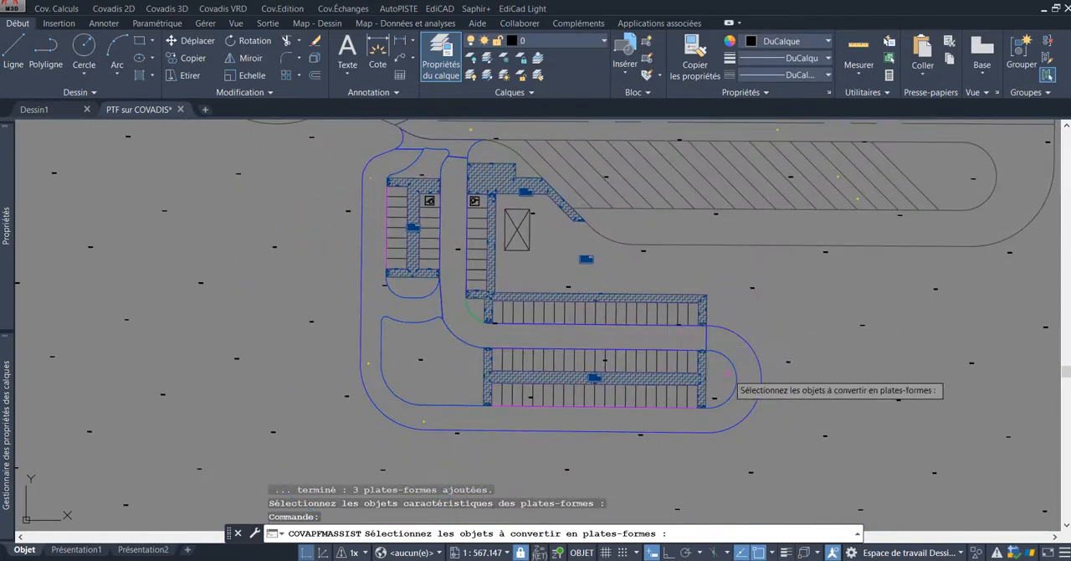
scroll(711, 331, up, 3)
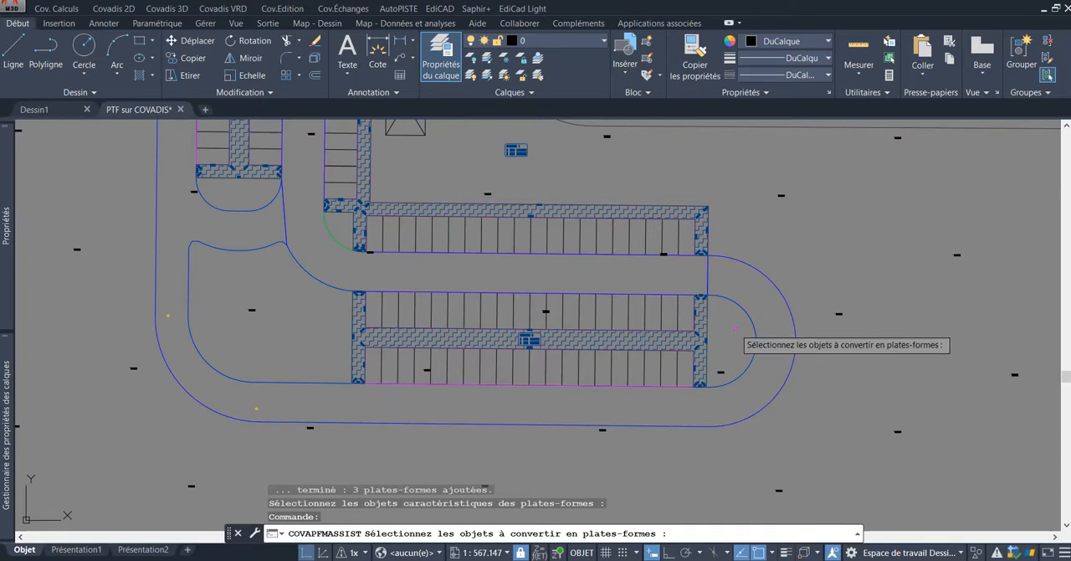
click(747, 315)
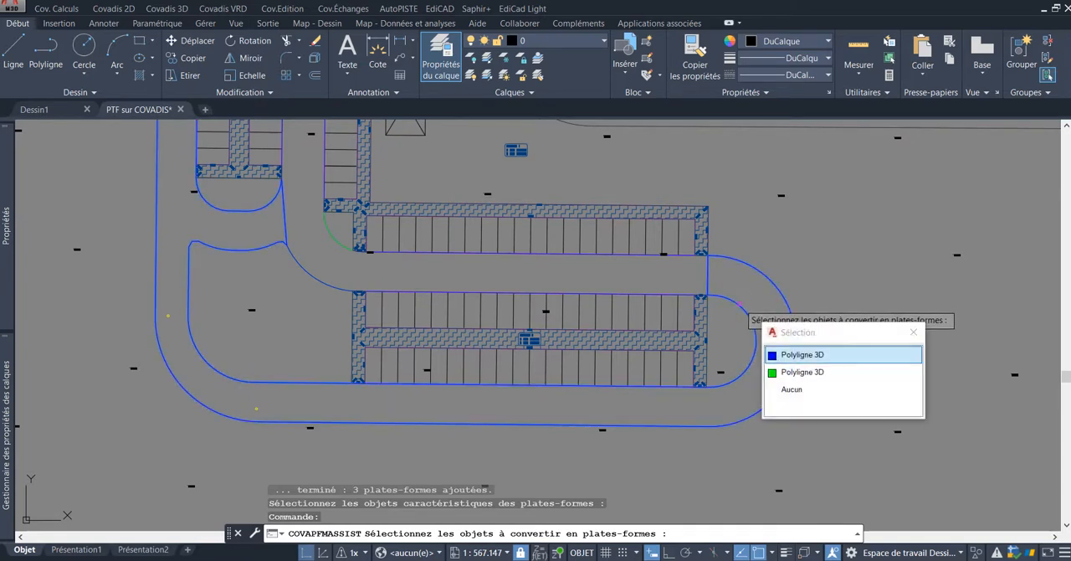
click(833, 375)
Step: Add the large rounded area west of the lower parking rows and the quarter-circle corner by the sidewalk junction to the selection
middle_drag(176, 289, 376, 295)
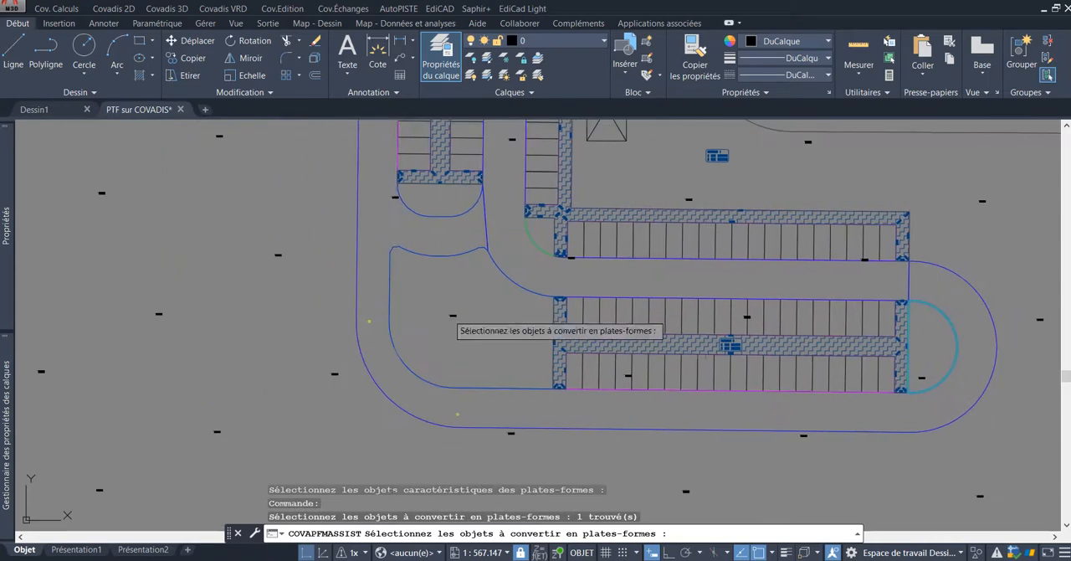
click(517, 281)
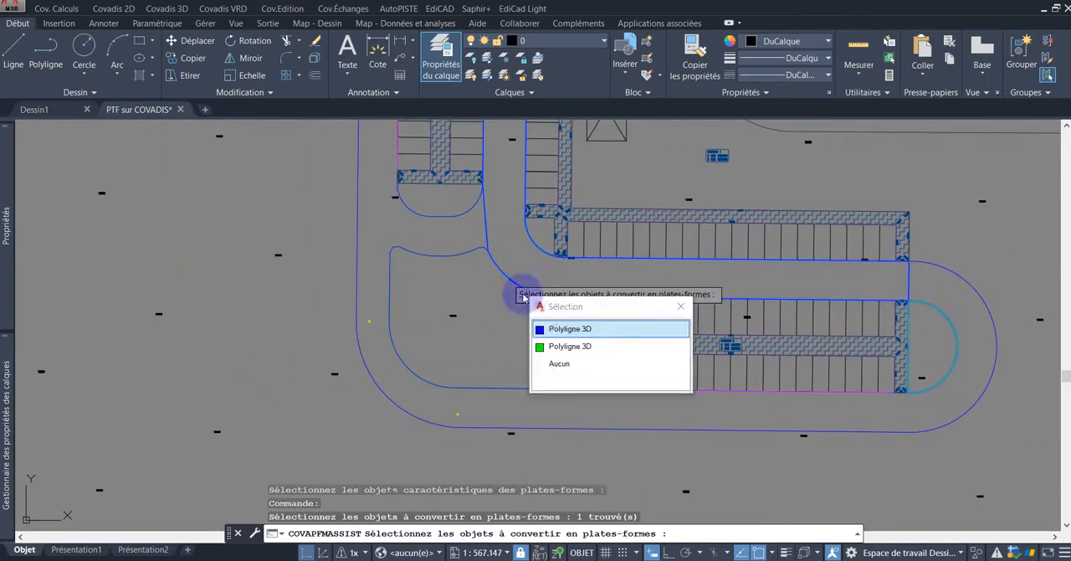
click(574, 346)
click(540, 245)
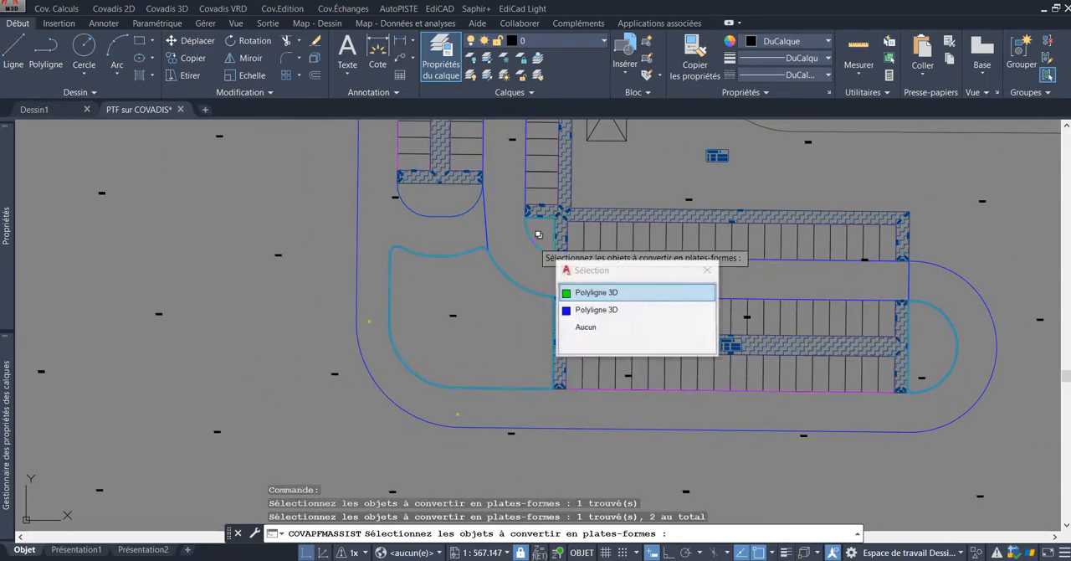
click(590, 293)
Step: Add the rounded green areas at the south and north ends of the western parking columns to the selection
scroll(590, 293, down, 3)
scroll(519, 262, up, 3)
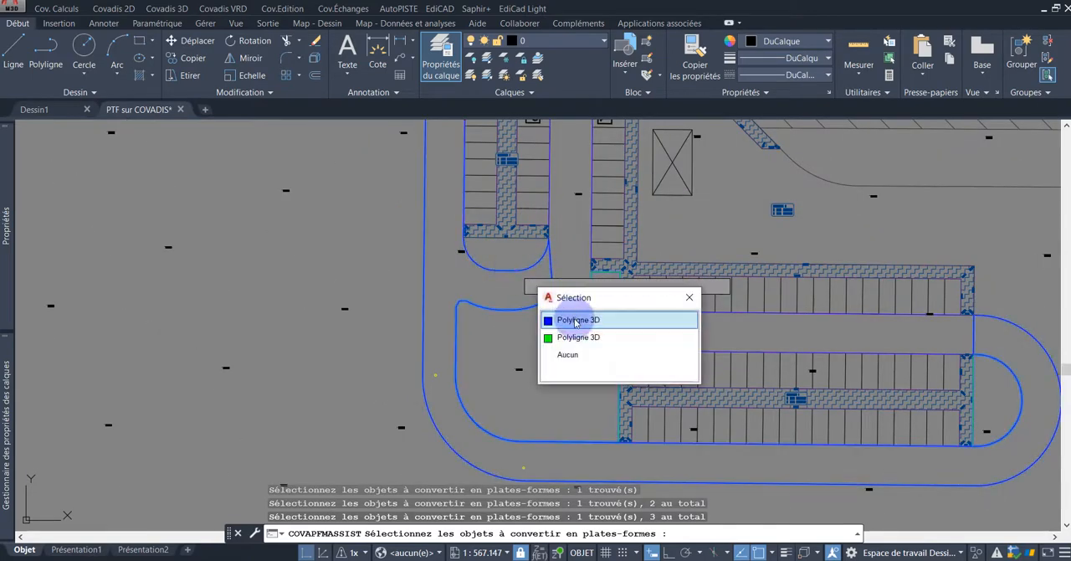
click(576, 338)
scroll(565, 238, down, 3)
scroll(557, 260, up, 6)
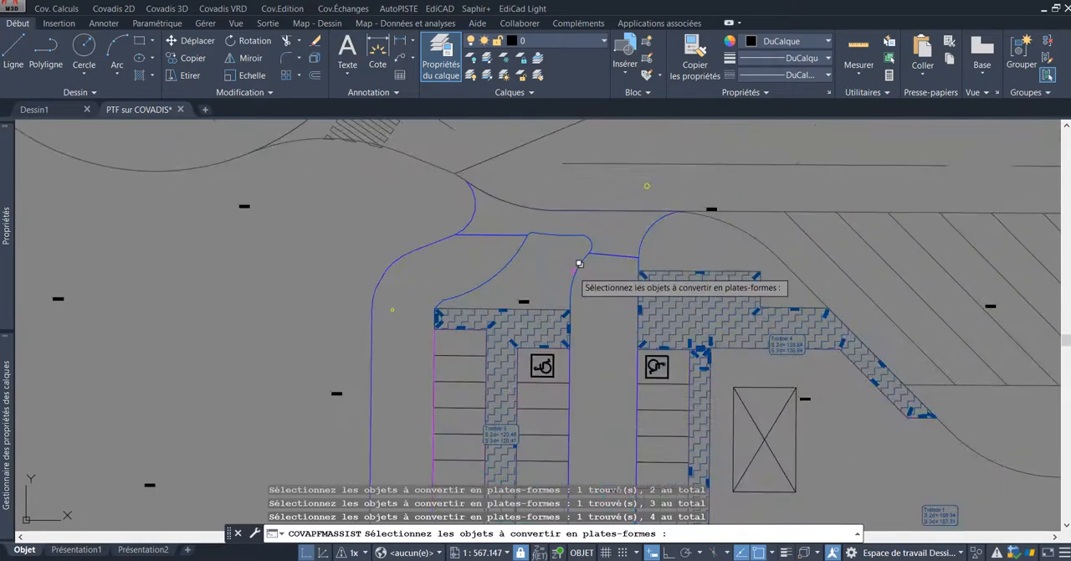
click(581, 260)
click(625, 343)
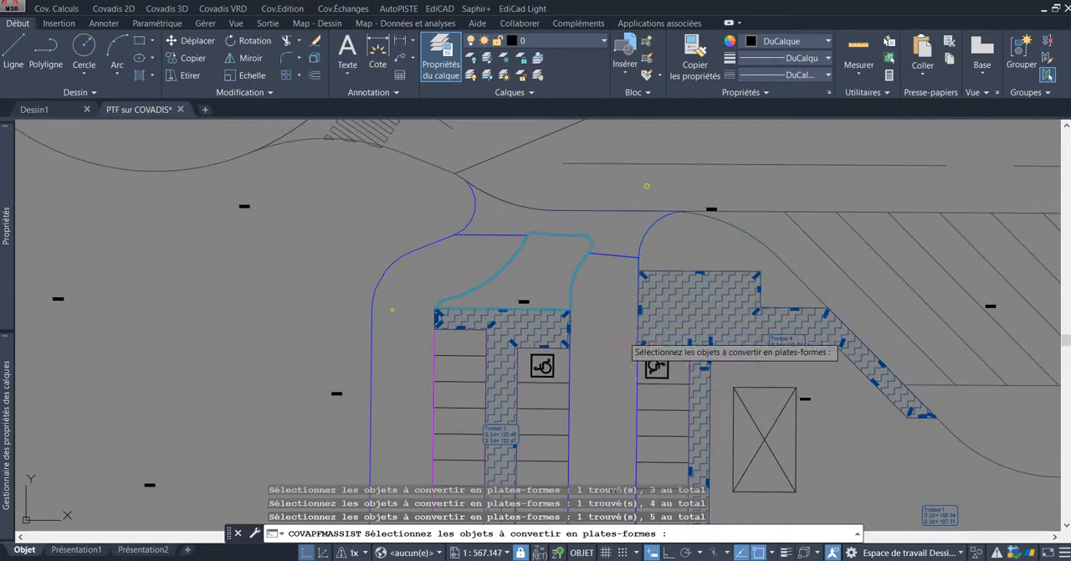
Step: Add the curved green area between the stepped northern sidewalk and the existing road edge to the selection
click(747, 233)
click(835, 306)
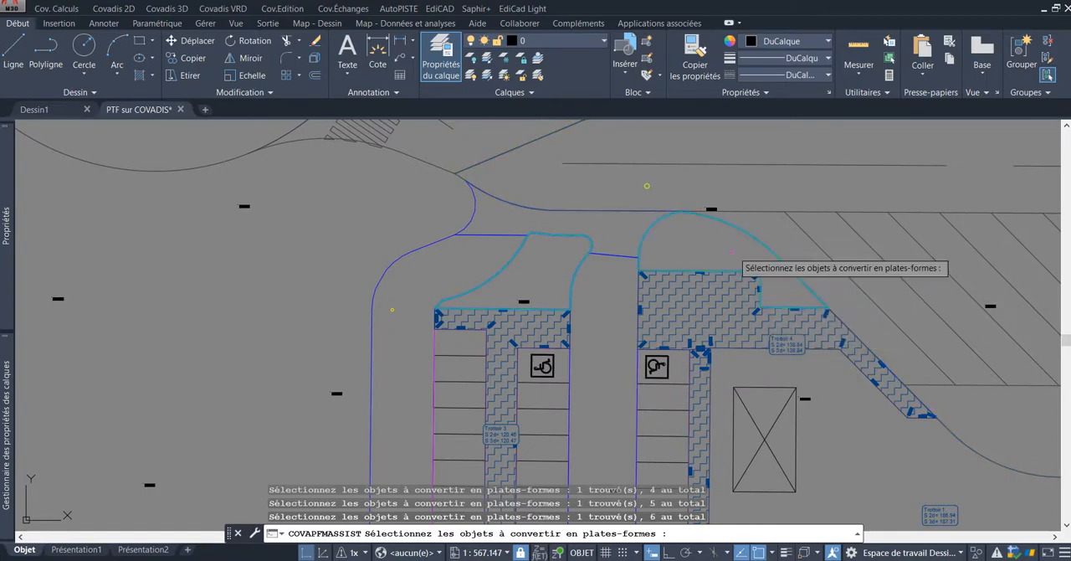
scroll(718, 251, down, 5)
middle_drag(787, 343, 563, 308)
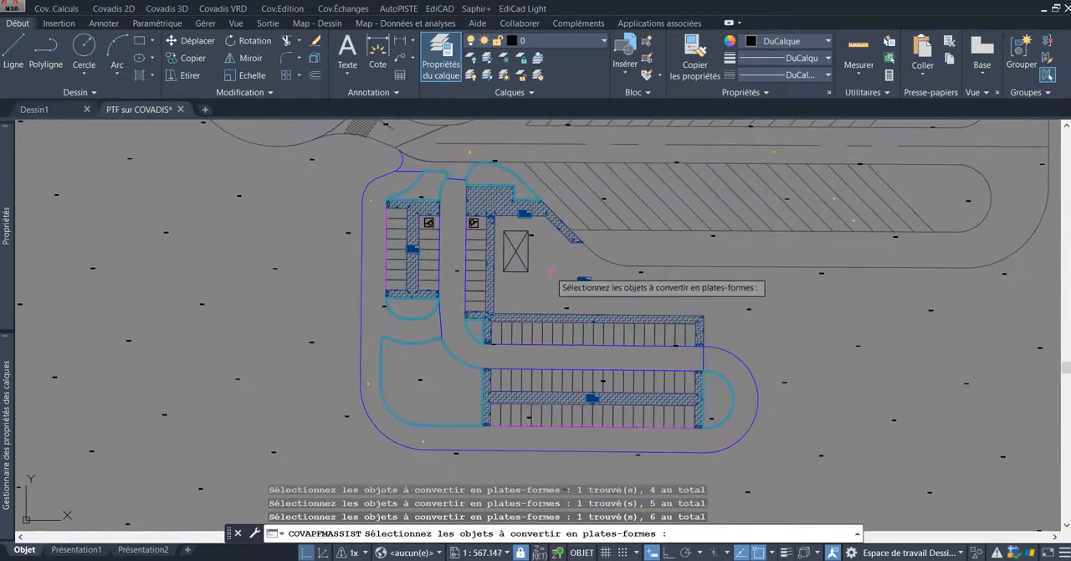
Step: Convert the selected green-area polylines into Espaces verts platforms
middle_drag(548, 270, 550, 297)
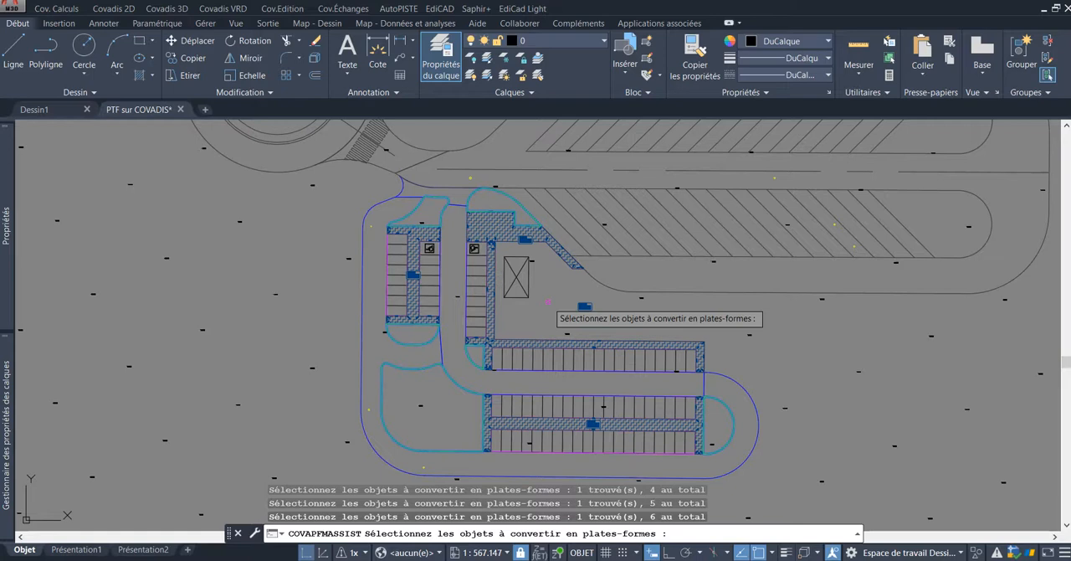
key(Return)
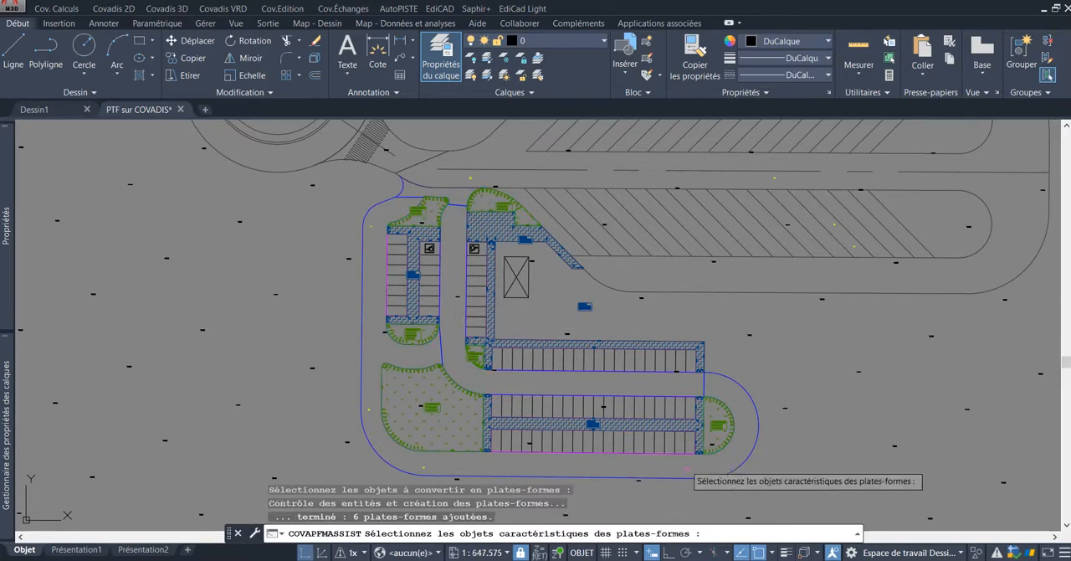
Step: Examine the elevation labels where the eastern semicircular island and the large western green area meet the adjoining sidewalk corners
scroll(673, 439, up, 8)
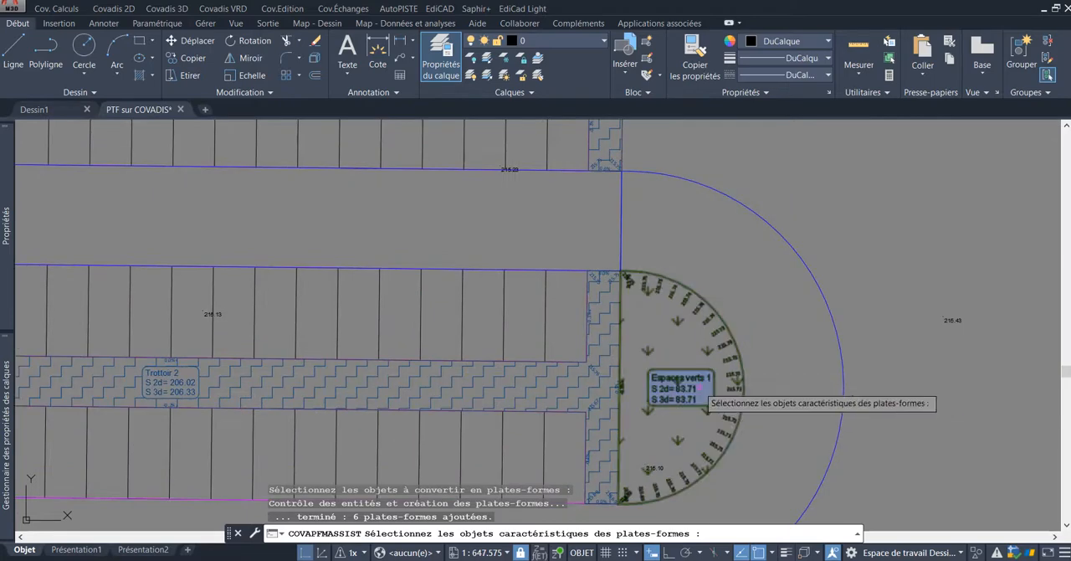
scroll(677, 336, down, 2)
scroll(682, 336, up, 3)
scroll(681, 334, down, 2)
scroll(684, 327, up, 4)
scroll(684, 312, down, 5)
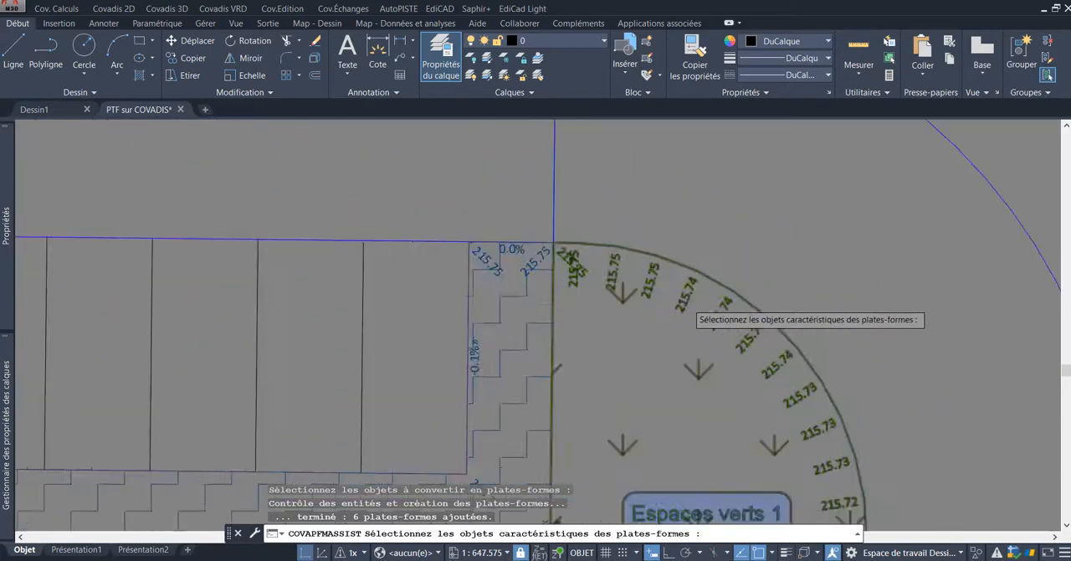
scroll(289, 293, up, 4)
middle_drag(283, 289, 400, 246)
scroll(360, 282, up, 2)
scroll(556, 246, up, 2)
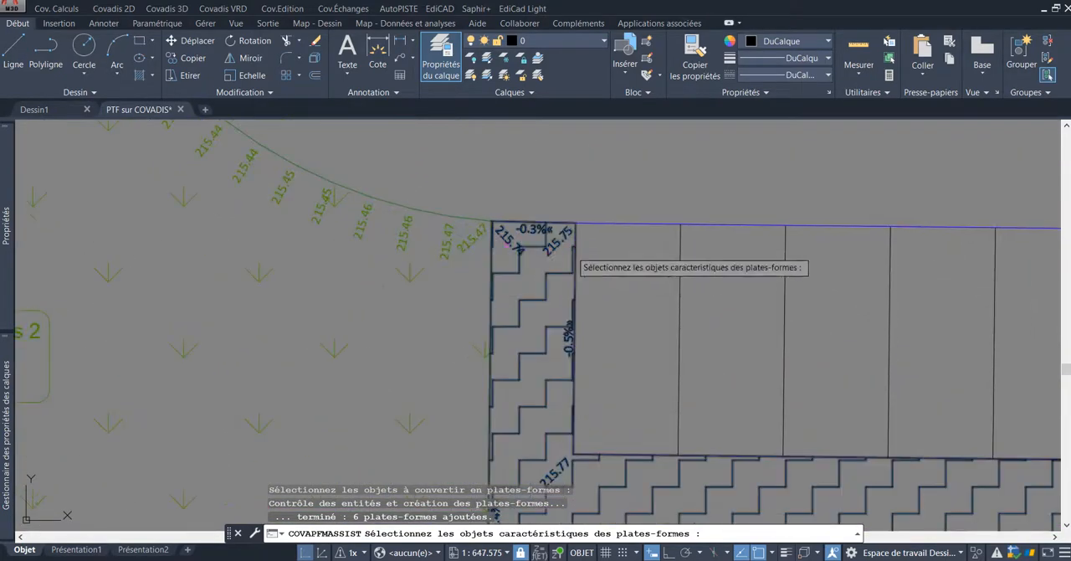
scroll(469, 277, up, 2)
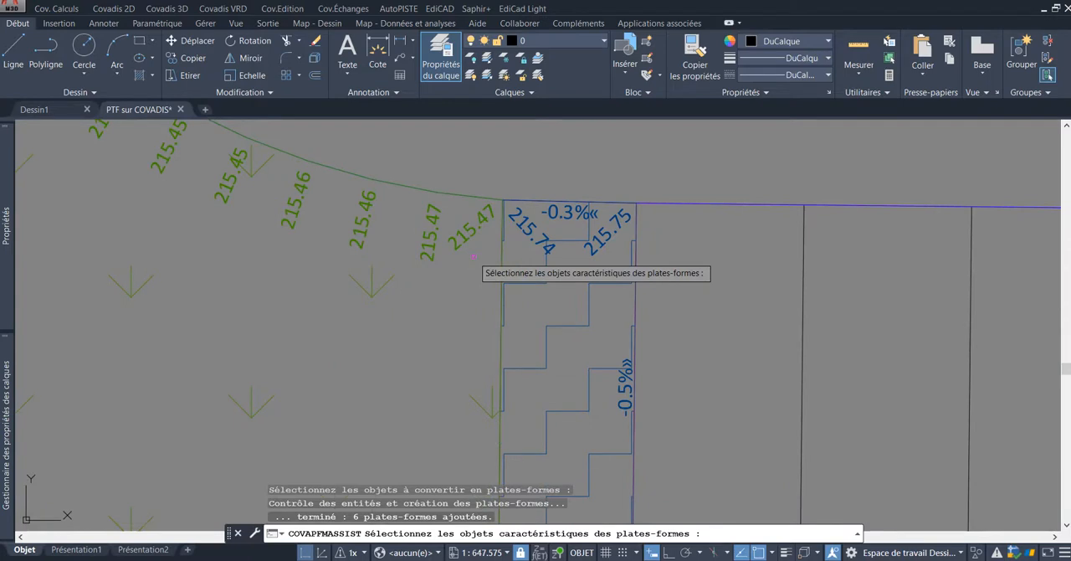
scroll(474, 256, down, 2)
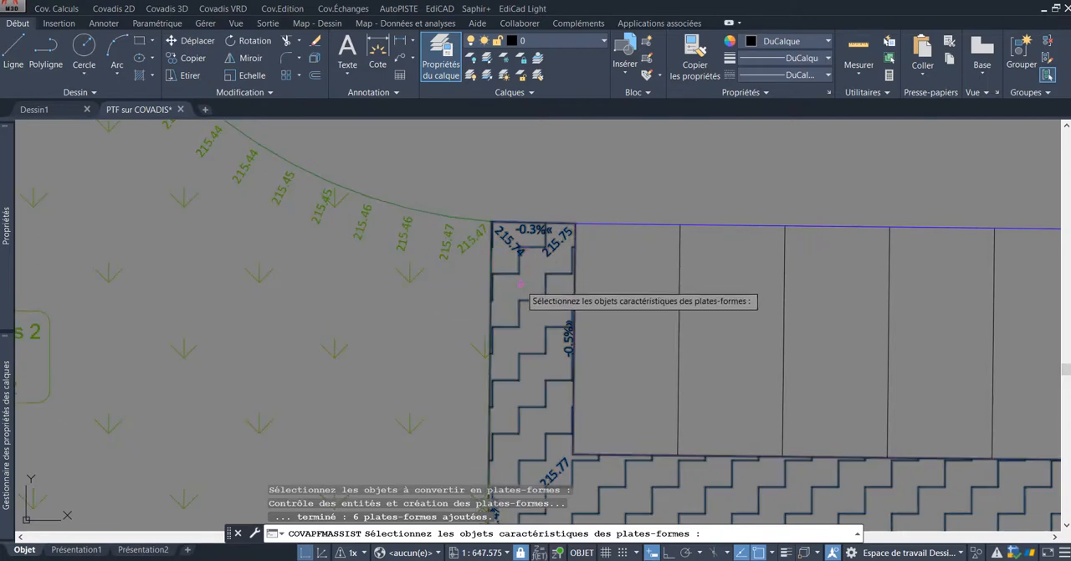
scroll(521, 269, down, 2)
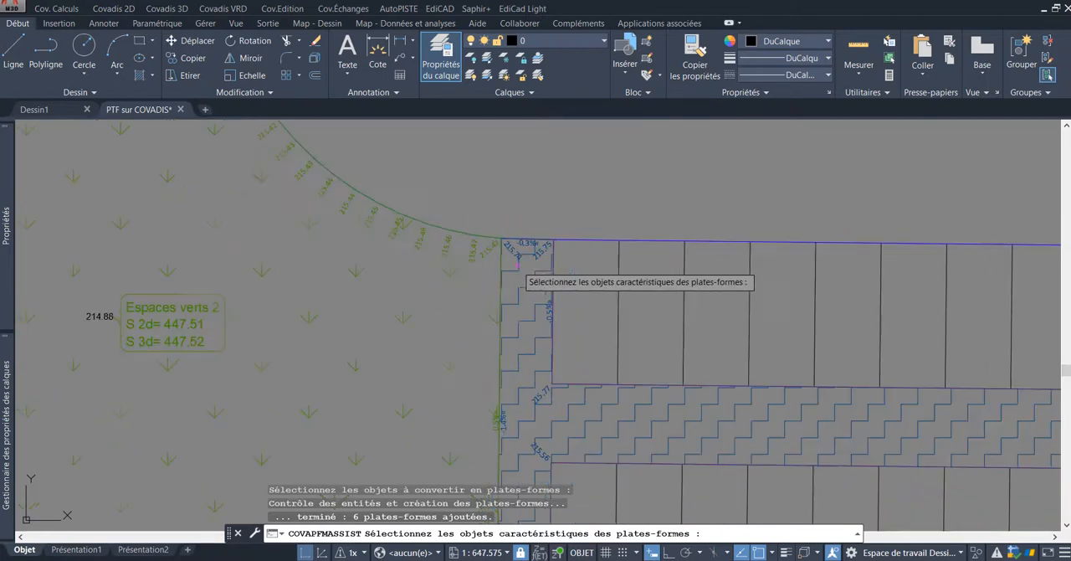
scroll(519, 264, down, 7)
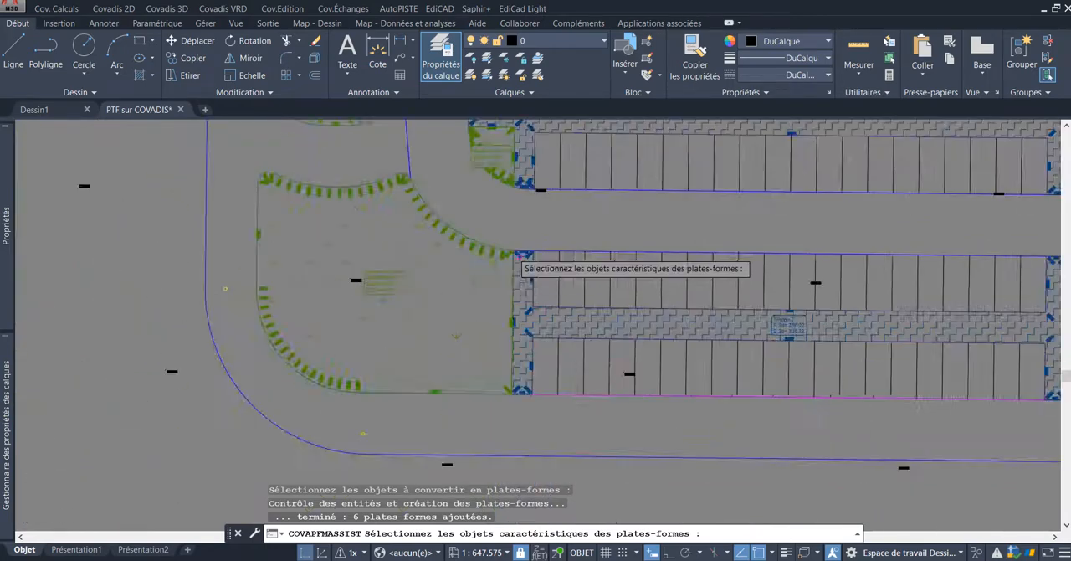
Step: Inspect the green platforms around the western parking columns and return to the platform creation assistant
middle_drag(493, 238, 490, 311)
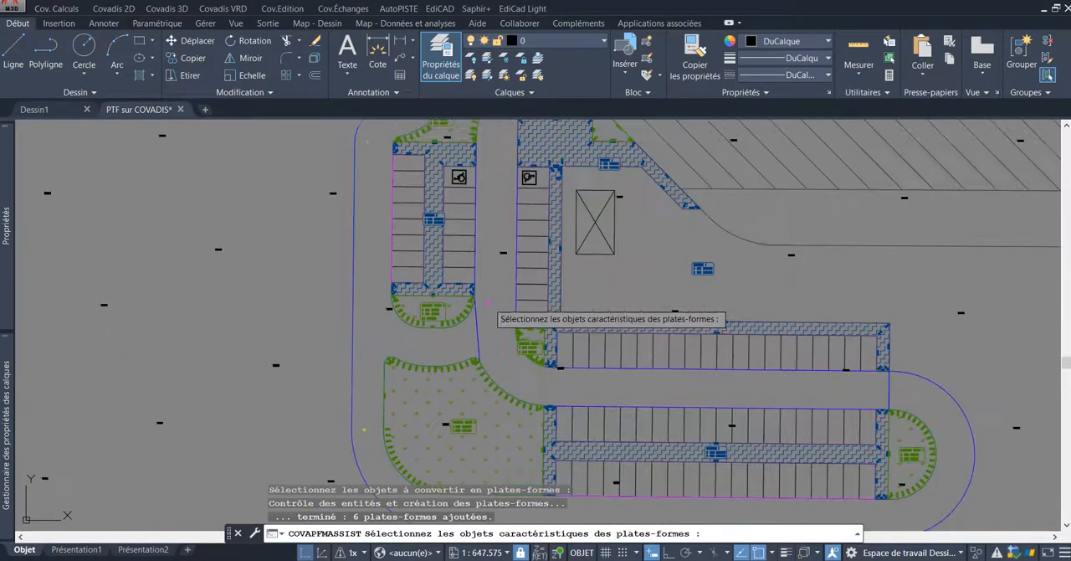
scroll(480, 345, down, 3)
scroll(485, 196, up, 5)
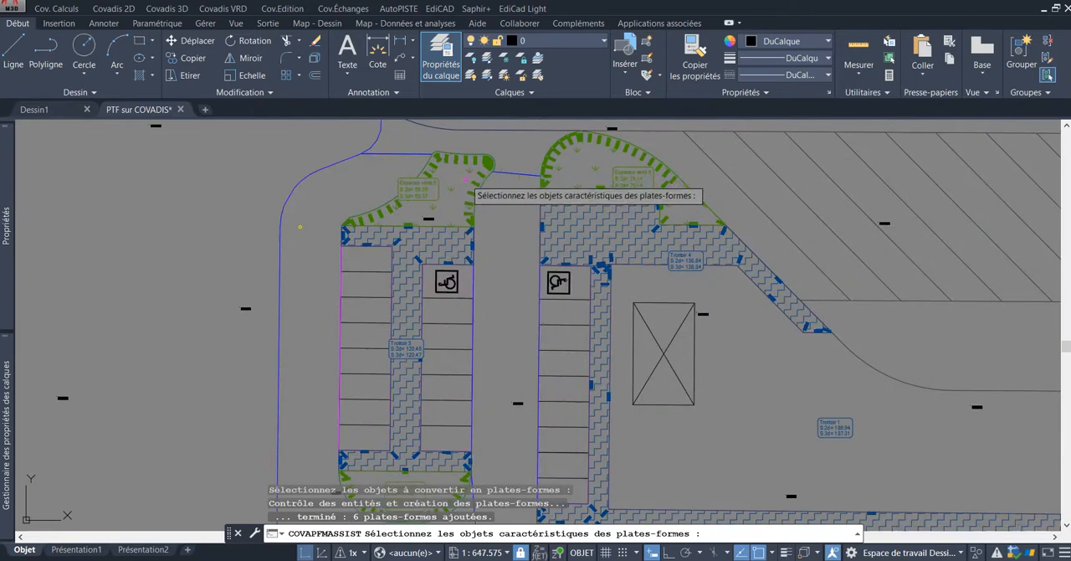
scroll(561, 162, down, 2)
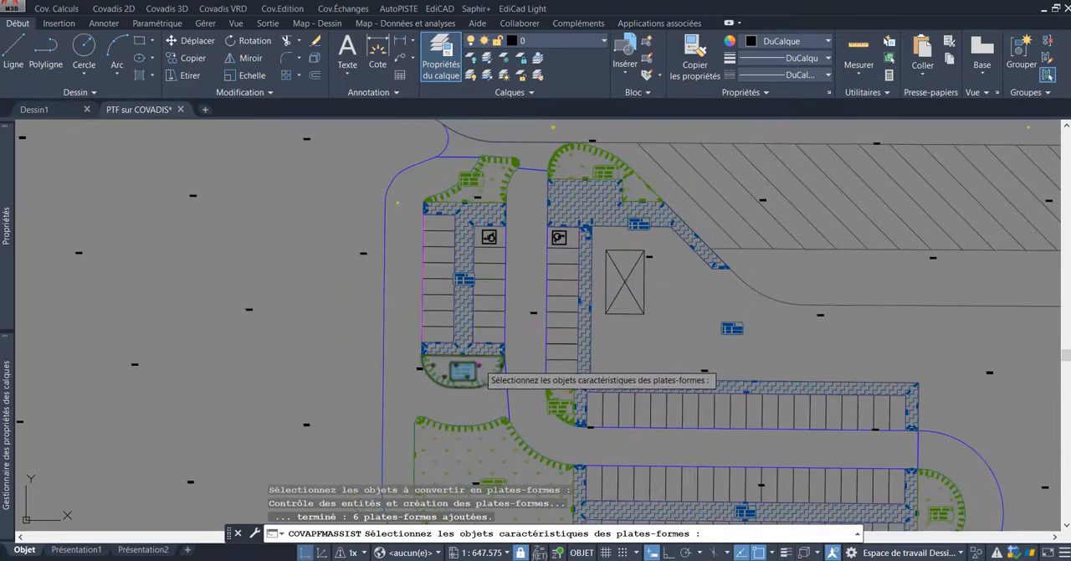
scroll(568, 405, down, 2)
middle_drag(645, 352, 519, 249)
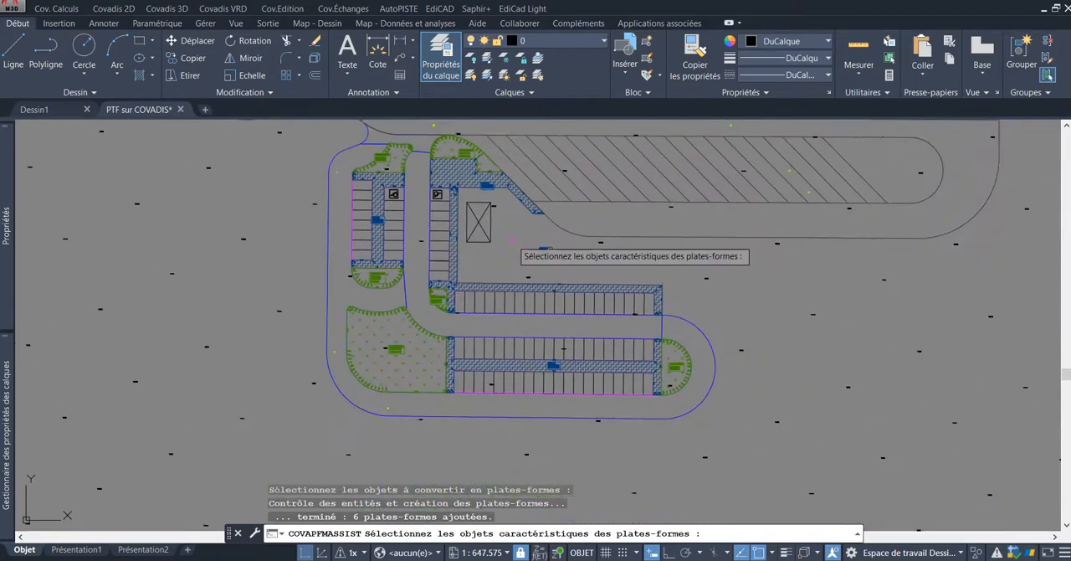
key(Return)
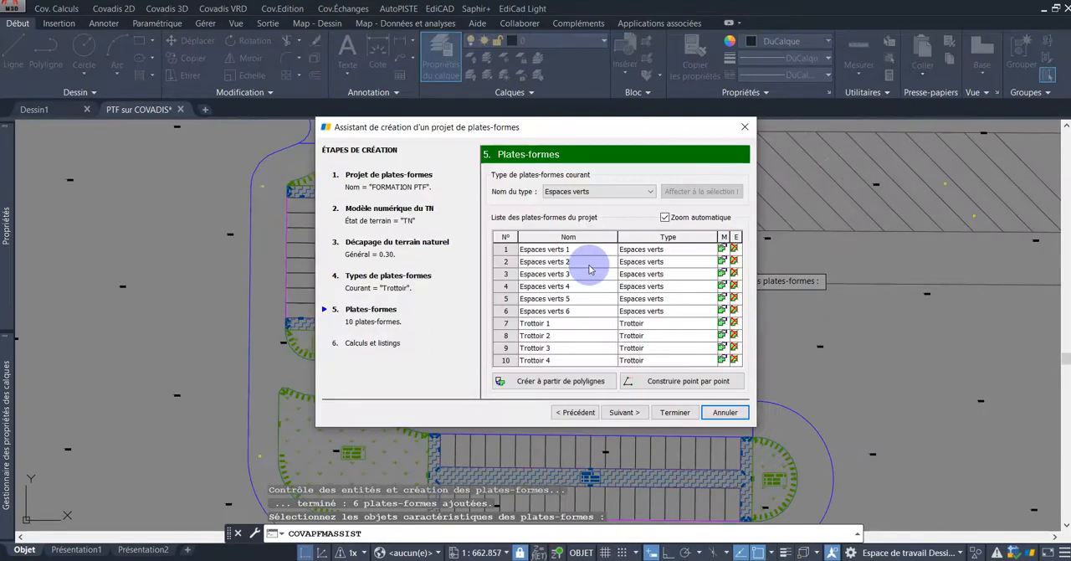
Step: Set the current platform type to Stationnement and select the magenta 3D polyline of the parking row north of the east-west driveway for conversion
click(609, 198)
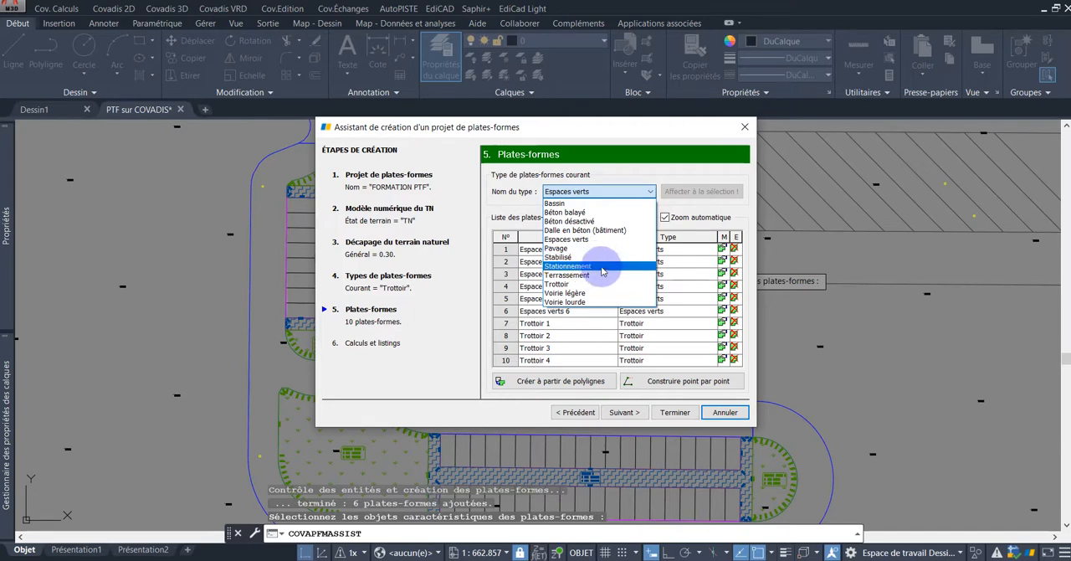
click(606, 269)
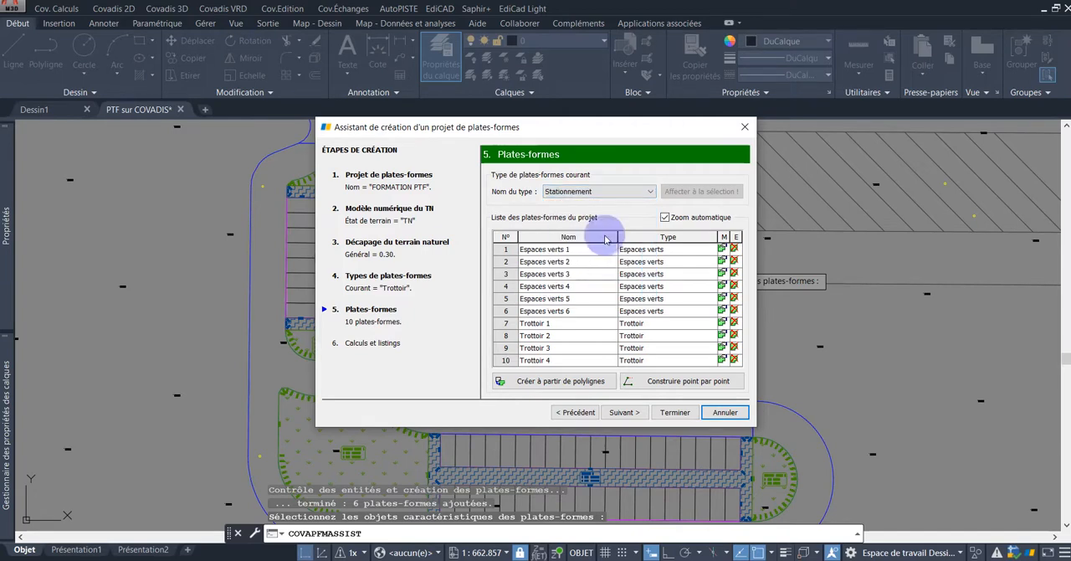
click(572, 382)
scroll(585, 393, down, 3)
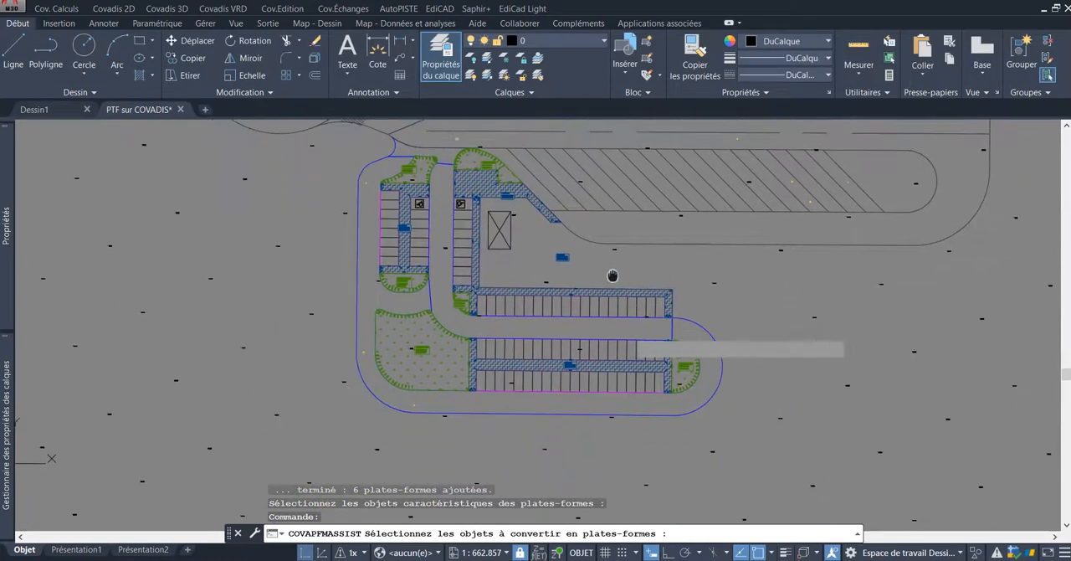
scroll(611, 317, up, 4)
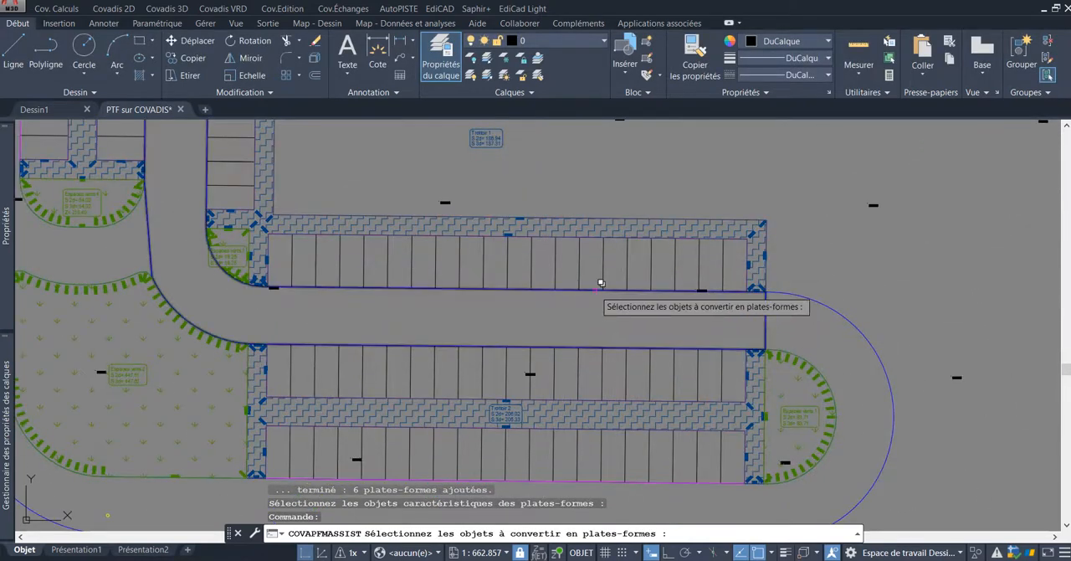
click(595, 289)
click(669, 362)
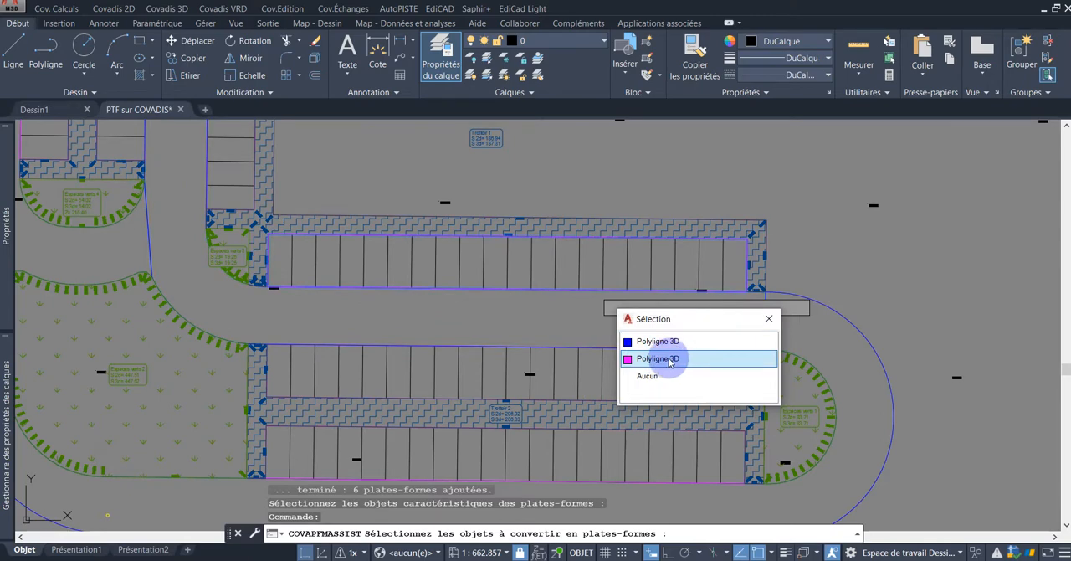
click(682, 361)
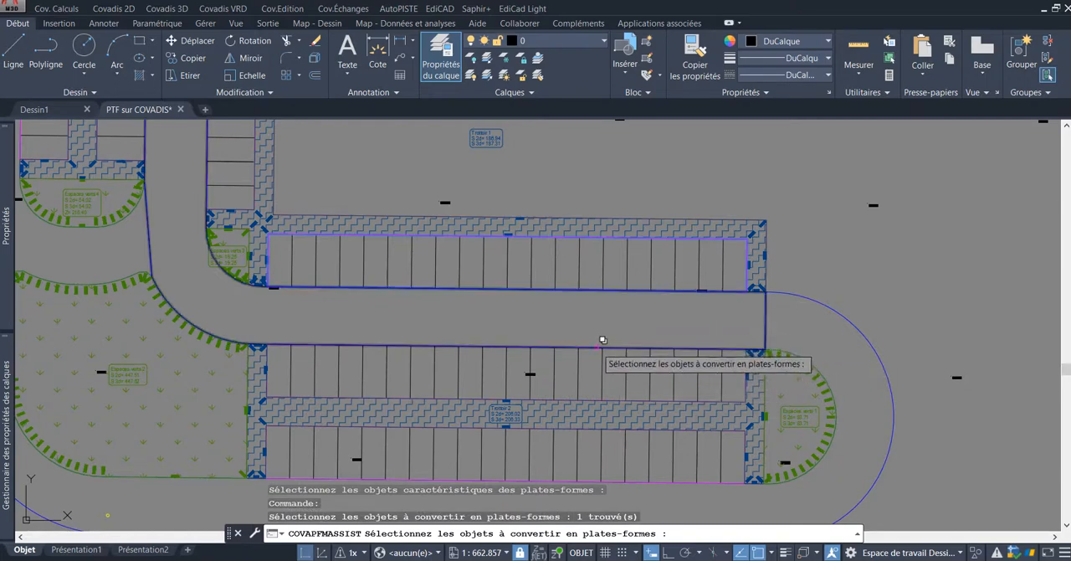
Step: Add the magenta 3D polylines of the two parking rows south of the east-west driveway to the selection
click(596, 348)
click(661, 415)
scroll(634, 411, down, 5)
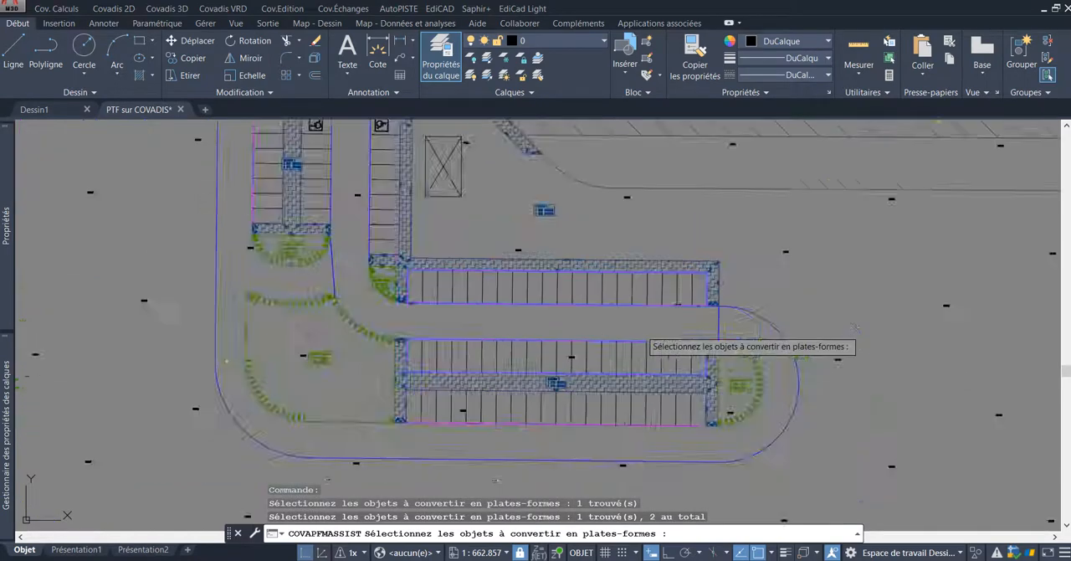
scroll(634, 412, up, 5)
click(609, 350)
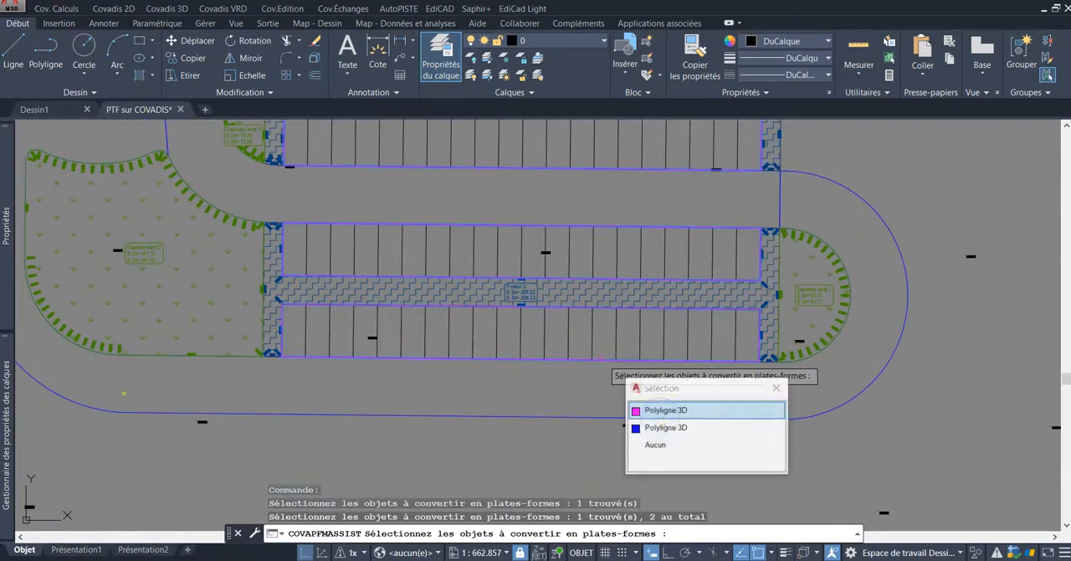
click(667, 415)
Step: Add the parking column polylines on the east and west sides of the north-south driveway to the selection
scroll(636, 415, down, 5)
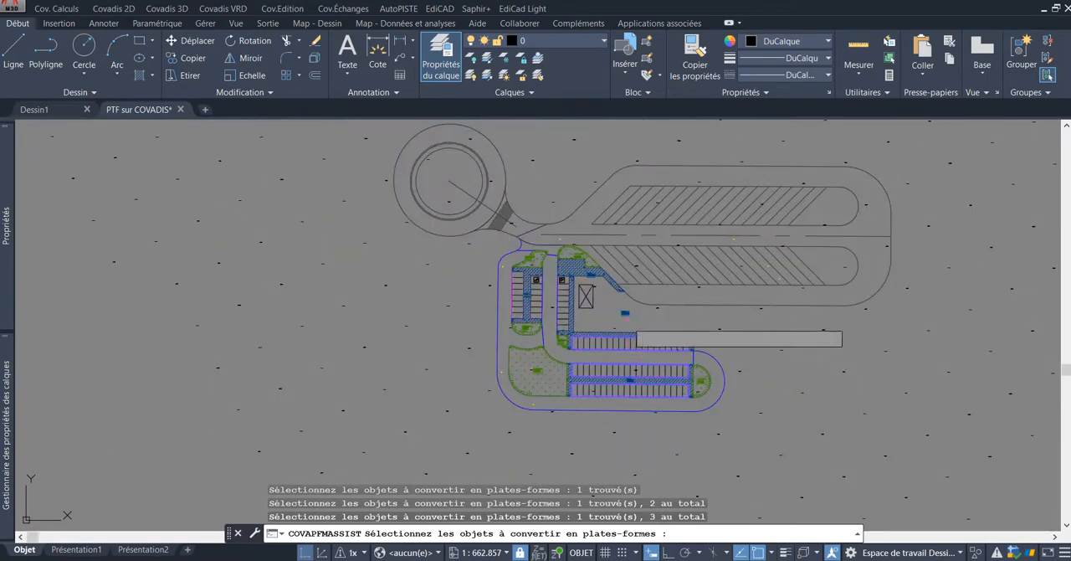
scroll(602, 317, up, 8)
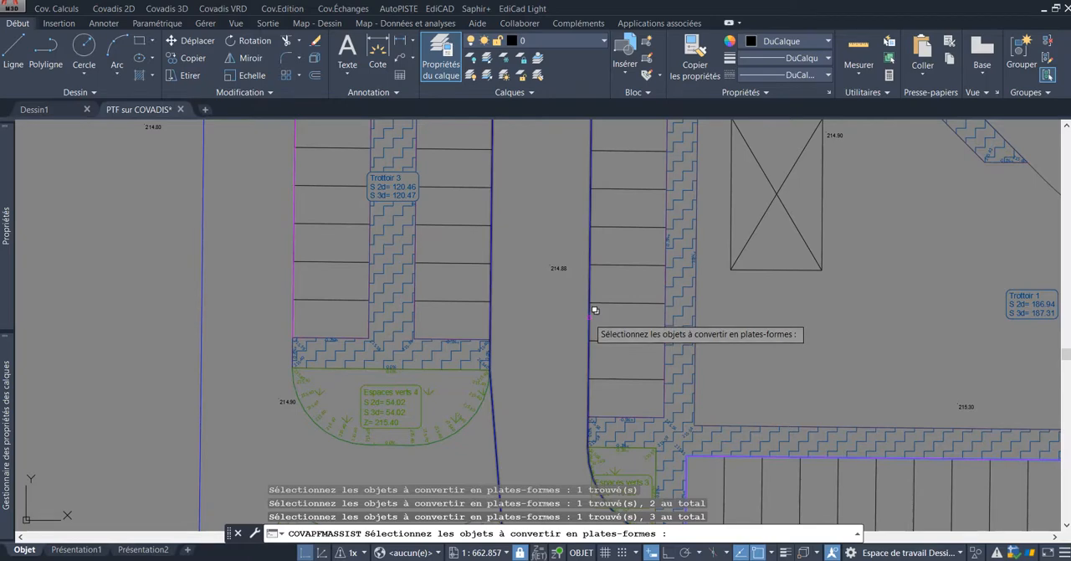
click(594, 308)
click(659, 387)
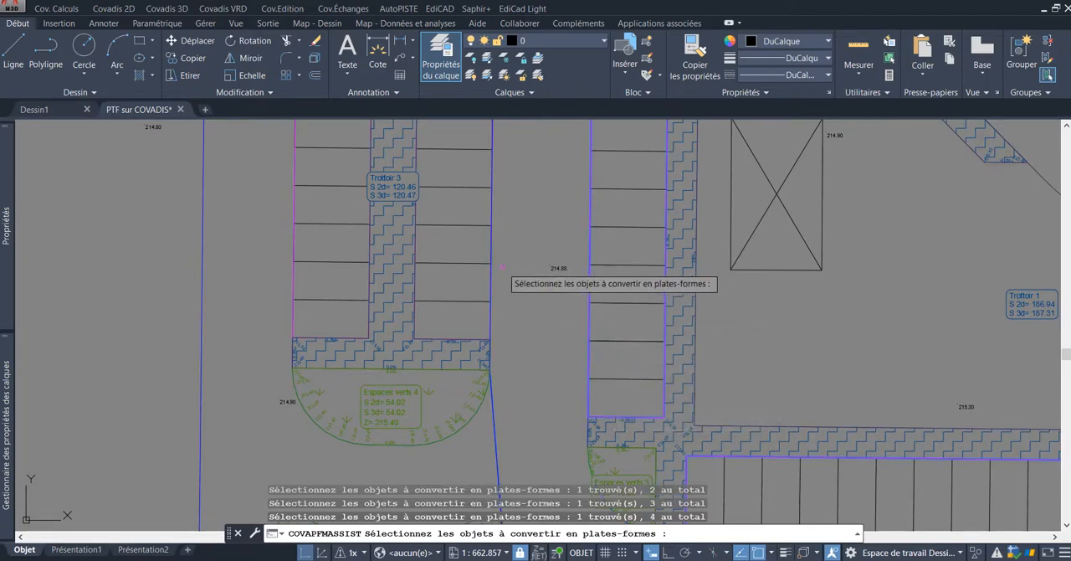
click(492, 201)
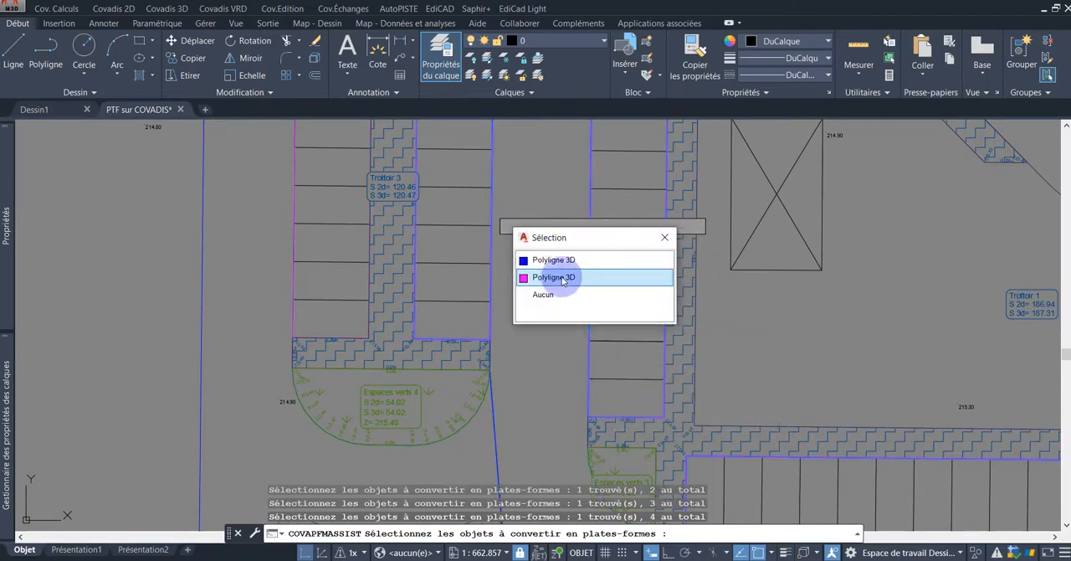
click(553, 278)
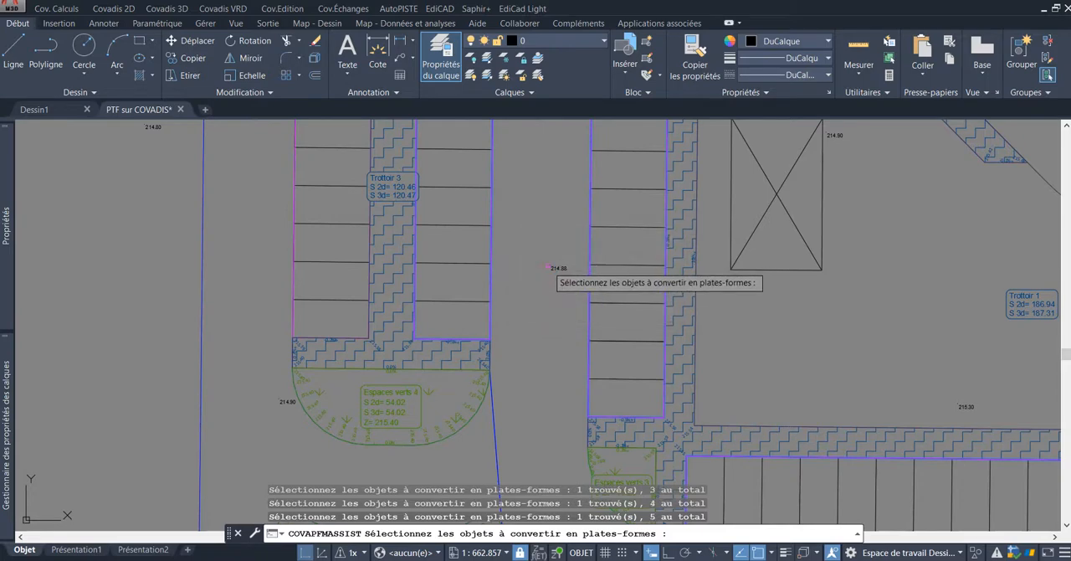
Step: Add the westernmost parking column to the selection and convert all selected polylines into Stationnement platforms
scroll(552, 255, down, 3)
scroll(440, 238, up, 4)
click(446, 235)
click(505, 293)
scroll(505, 292, down, 5)
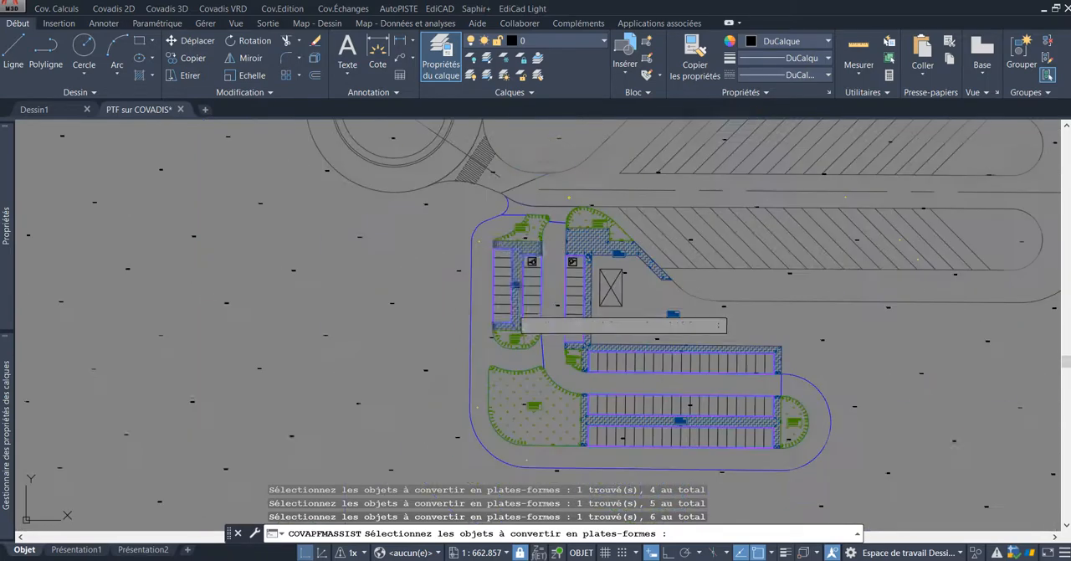
middle_drag(659, 310, 627, 287)
scroll(628, 289, up, 3)
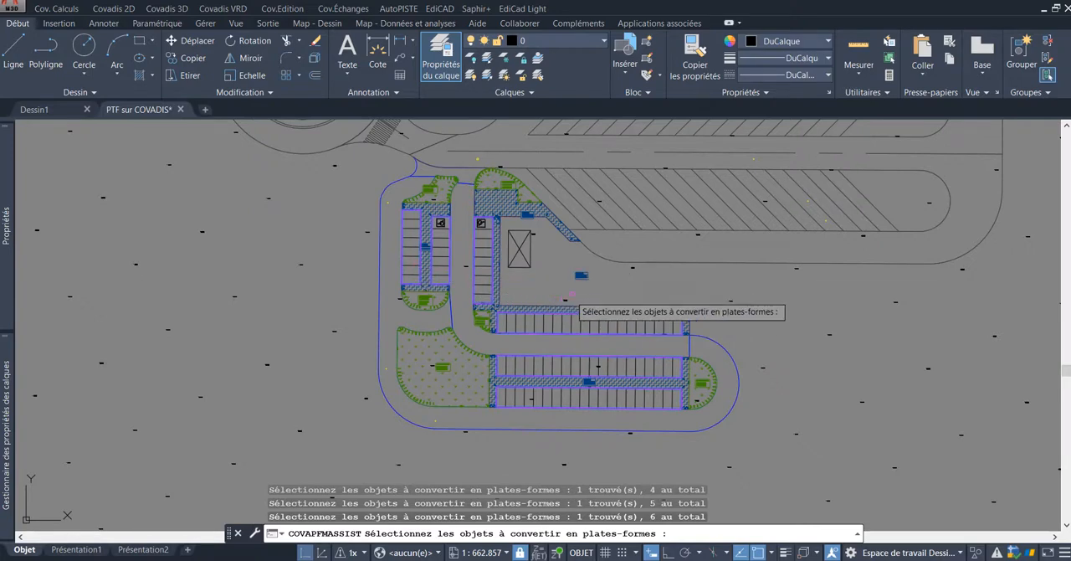
key(Return)
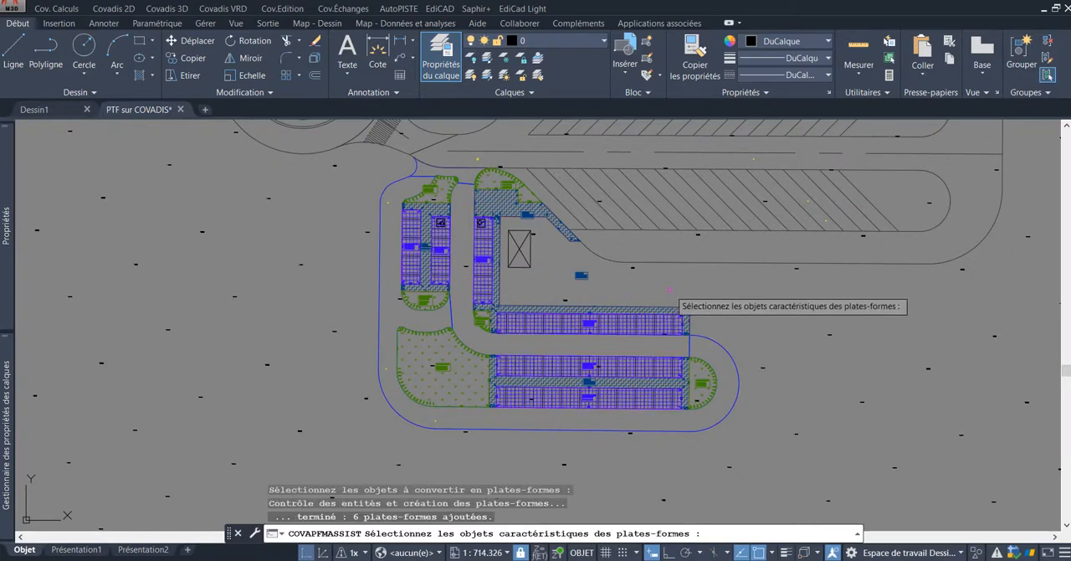
Step: Examine the elevation and slope labels of the parking row south of the driveway where it meets the sidewalk and eastern green island
scroll(624, 295, up, 4)
middle_drag(619, 392, 650, 282)
scroll(644, 234, up, 4)
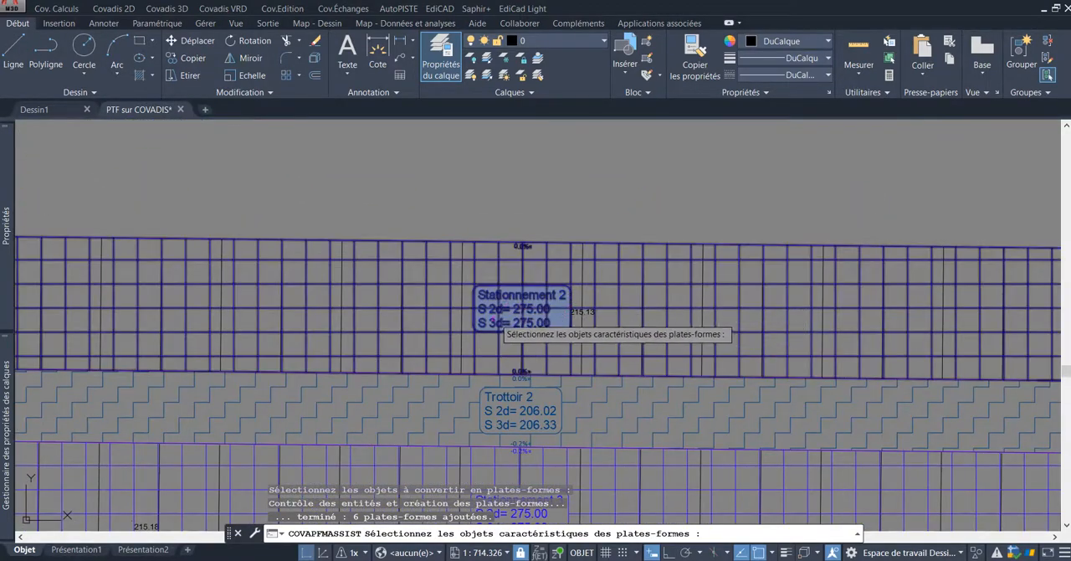
scroll(523, 339, down, 4)
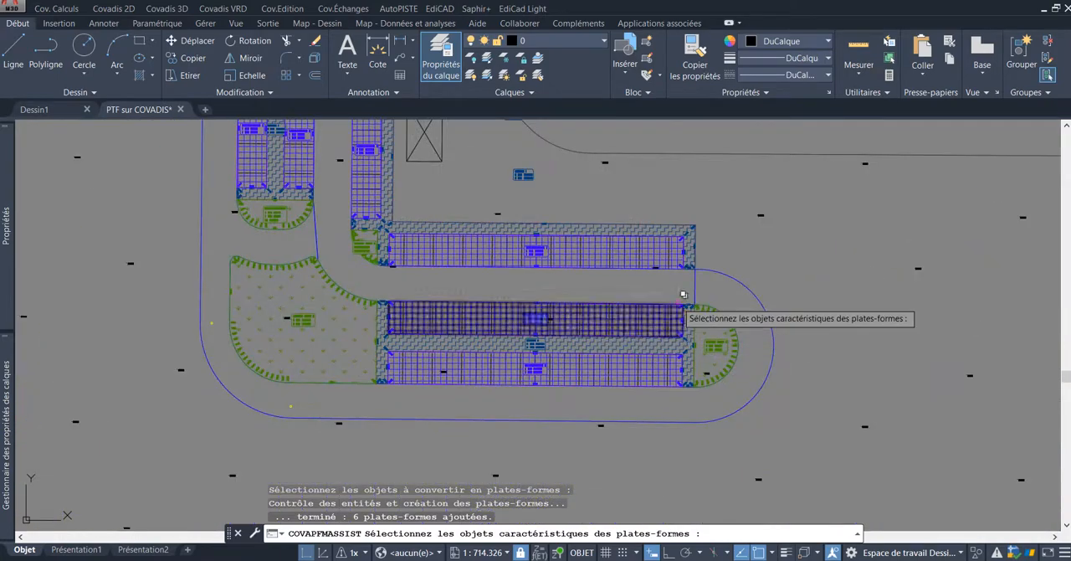
scroll(690, 301, up, 4)
scroll(686, 260, down, 4)
scroll(719, 291, up, 6)
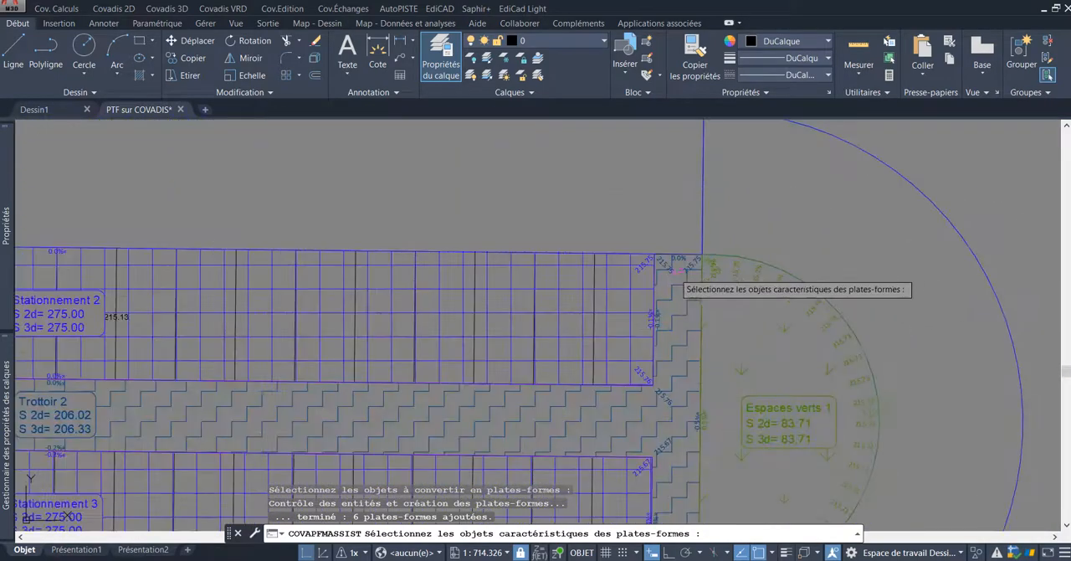
scroll(672, 223, up, 2)
middle_drag(661, 197, 644, 203)
scroll(627, 222, down, 2)
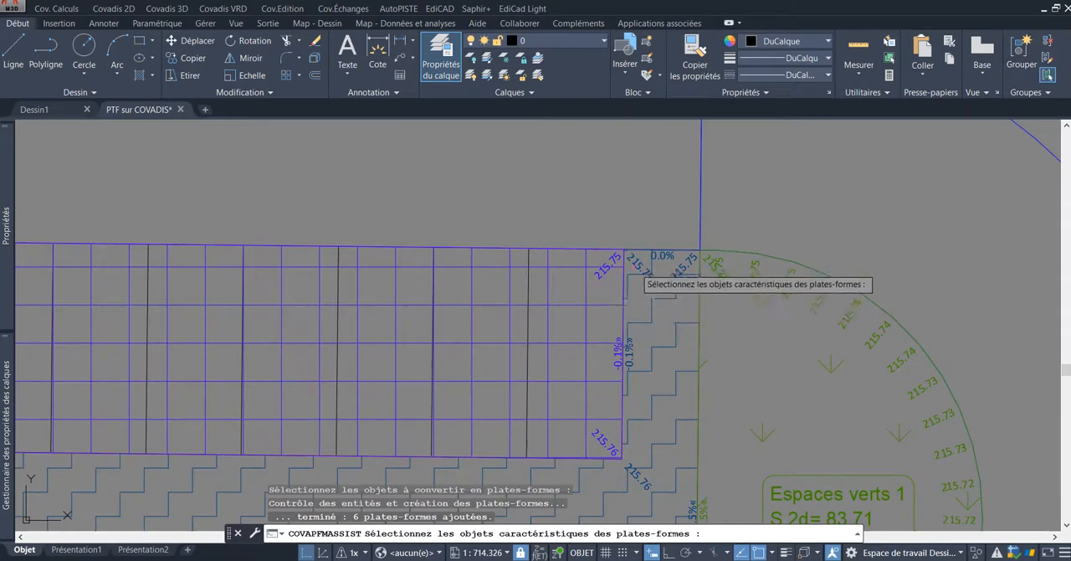
scroll(609, 273, up, 2)
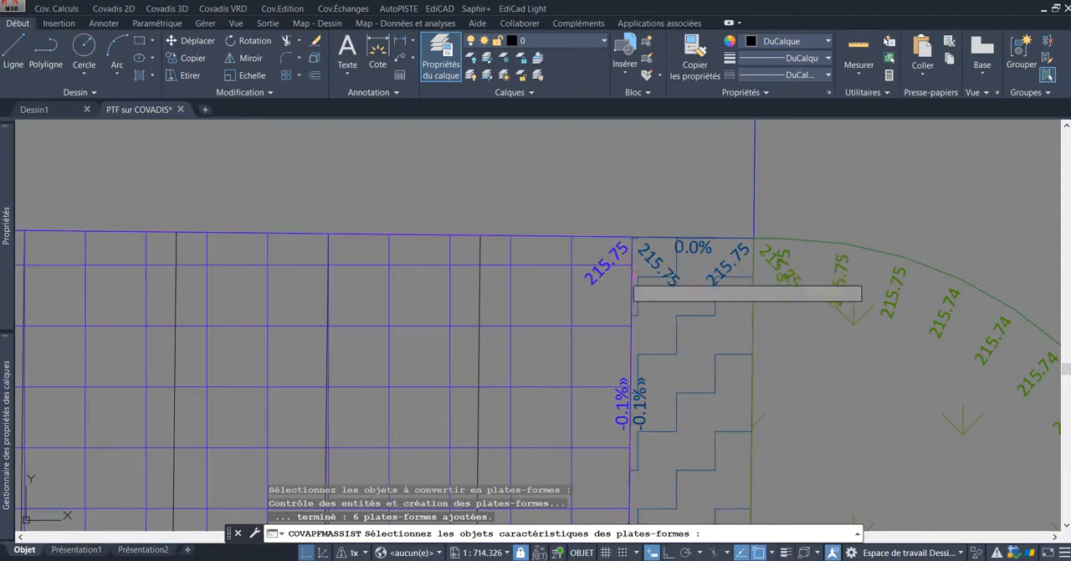
Step: Review the parking, sidewalk and green area platforms around the driveways, along with the driveway outlines not yet converted
scroll(646, 283, up, 3)
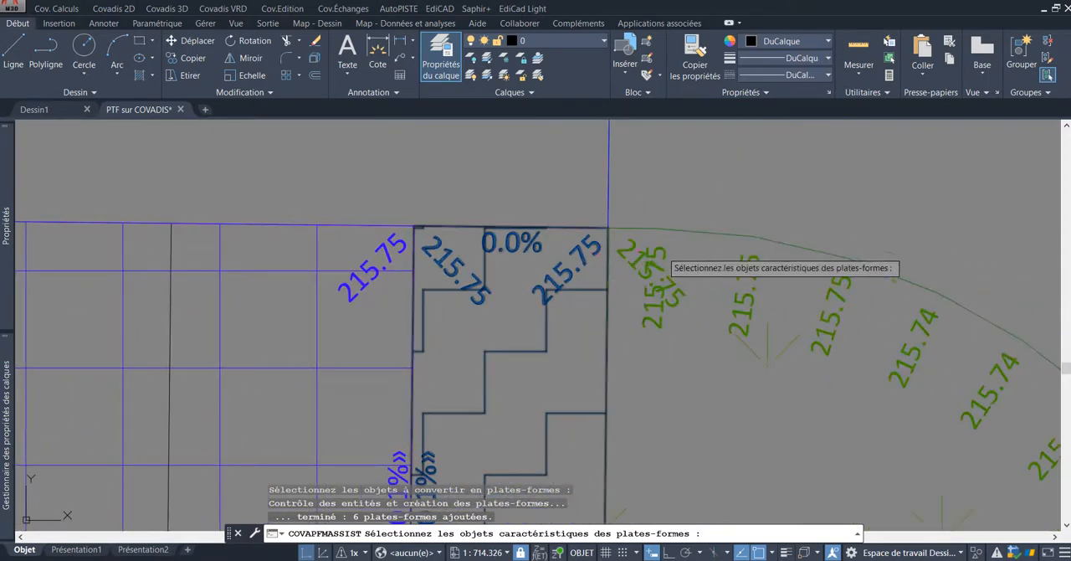
scroll(660, 274, down, 2)
scroll(660, 285, down, 5)
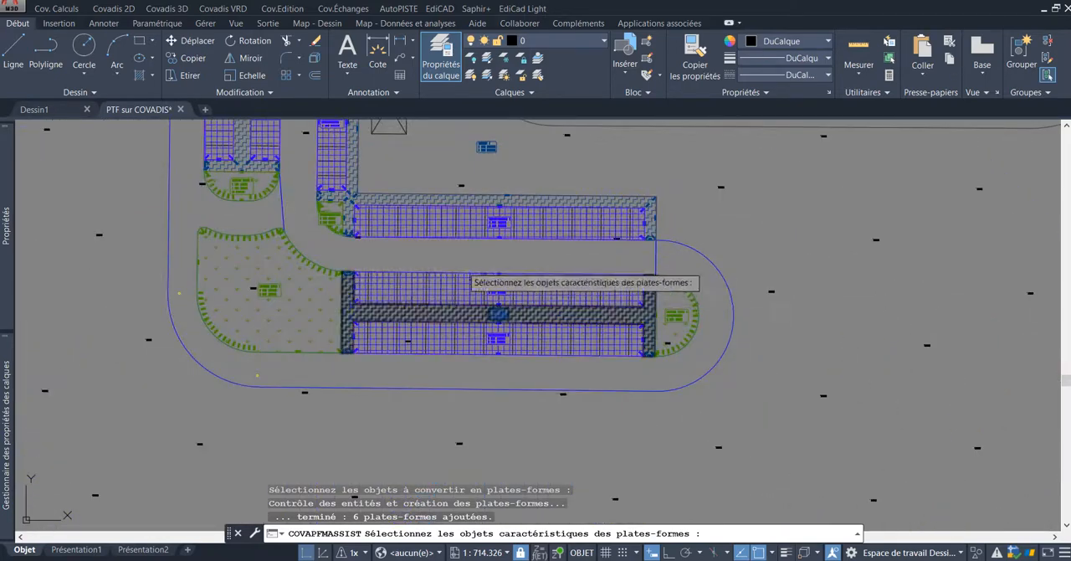
scroll(418, 266, down, 4)
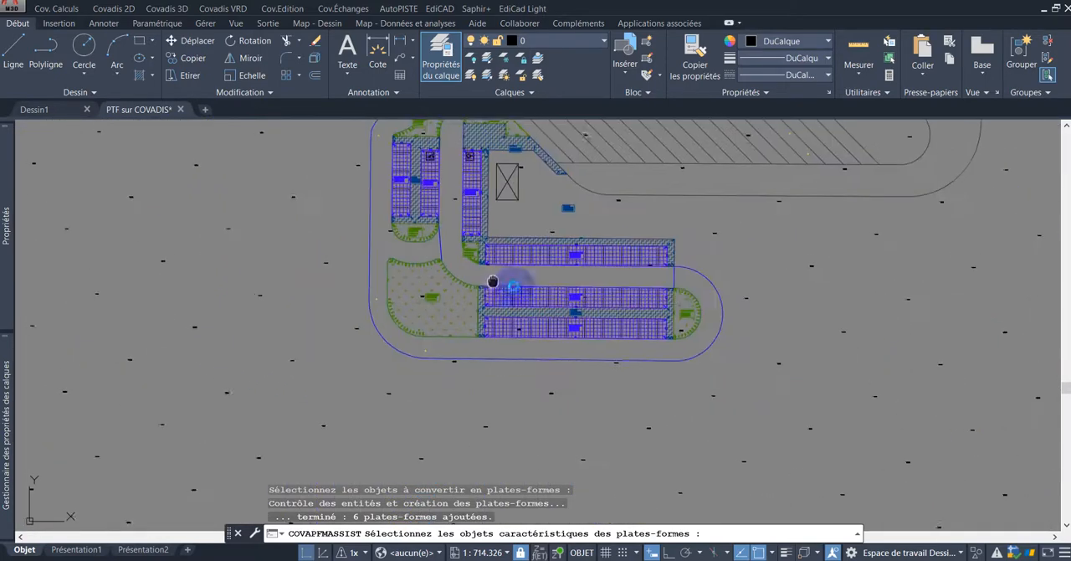
scroll(513, 286, up, 2)
scroll(513, 286, down, 2)
scroll(513, 287, up, 2)
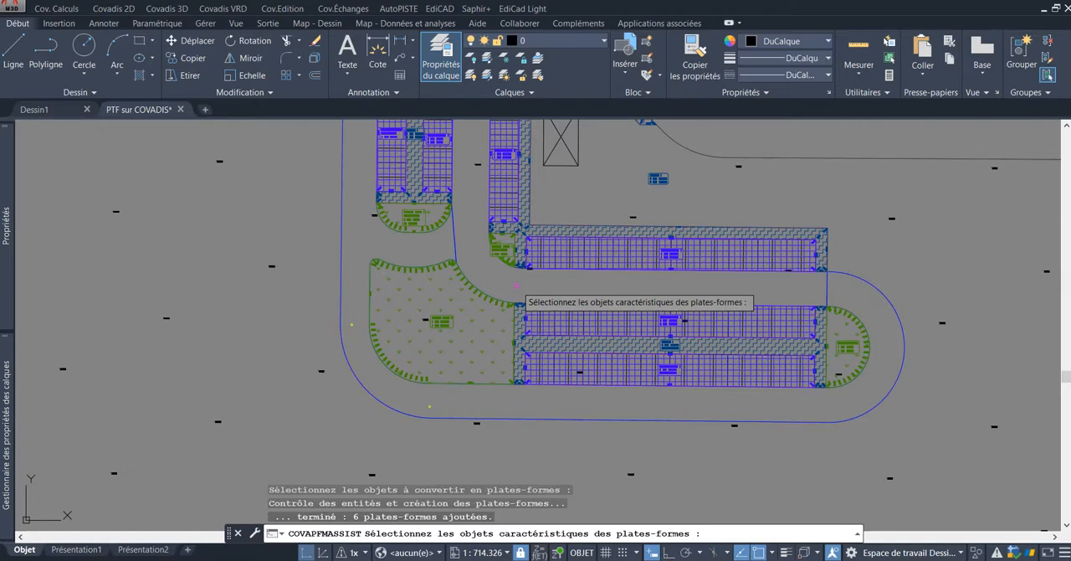
scroll(516, 285, up, 2)
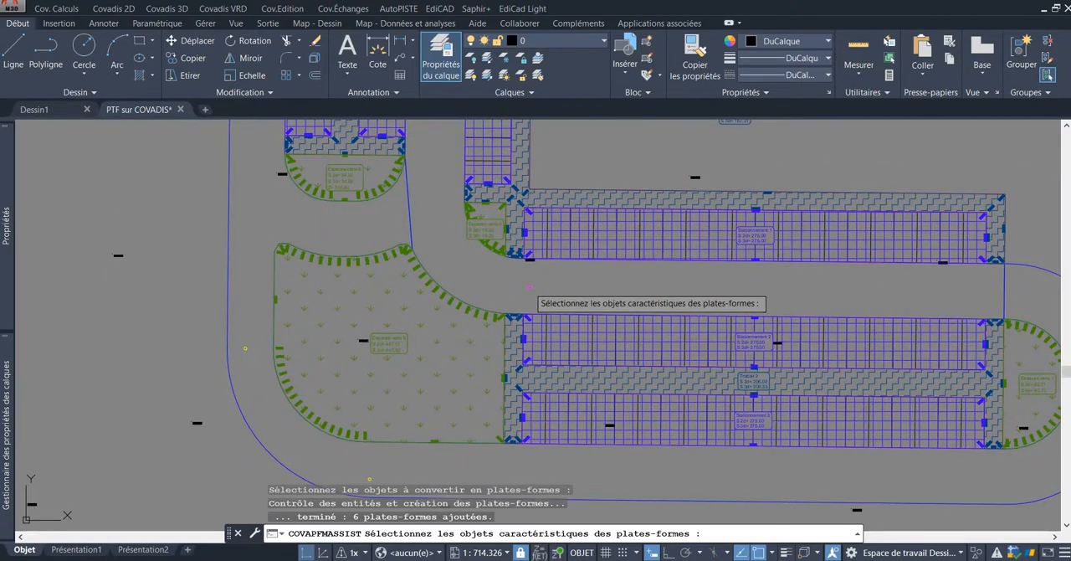
scroll(493, 284, down, 2)
scroll(452, 283, down, 2)
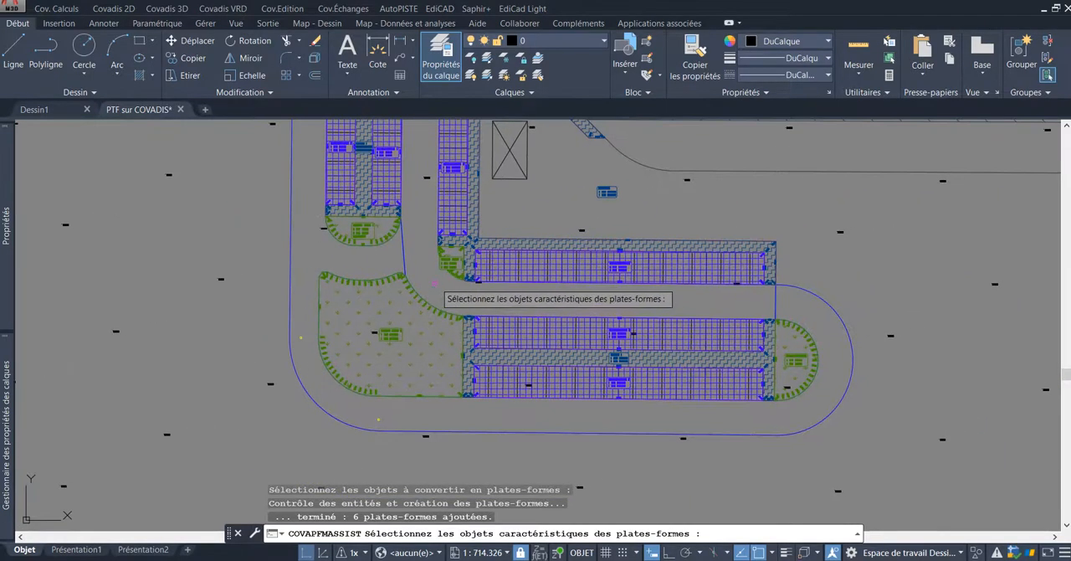
middle_drag(473, 296, 445, 276)
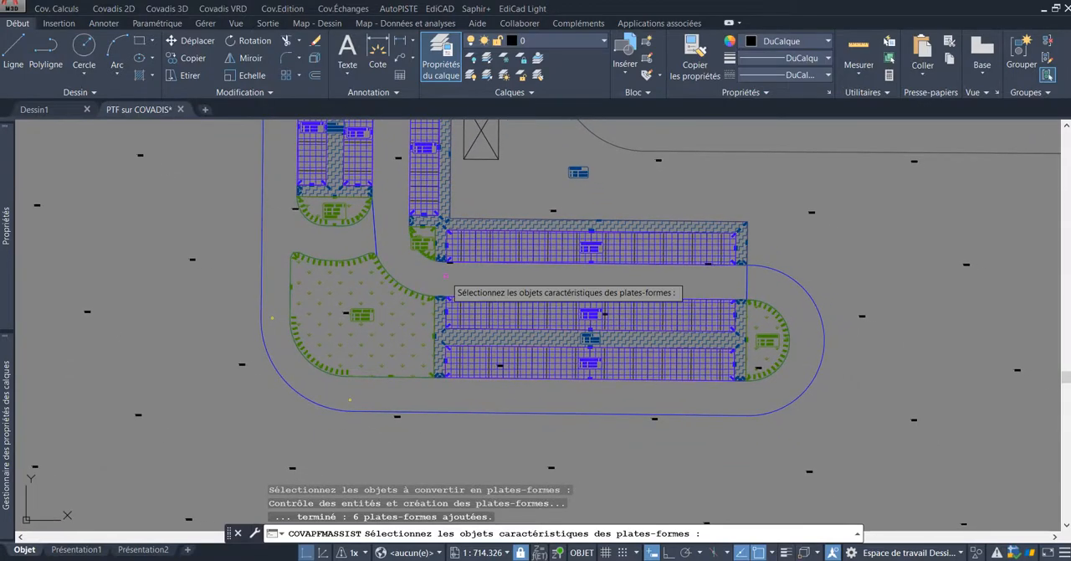
scroll(445, 276, down, 2)
scroll(445, 278, up, 2)
scroll(445, 279, down, 2)
mouse_move(481, 211)
middle_down()
mouse_move(492, 286)
mouse_move(501, 269)
middle_up()
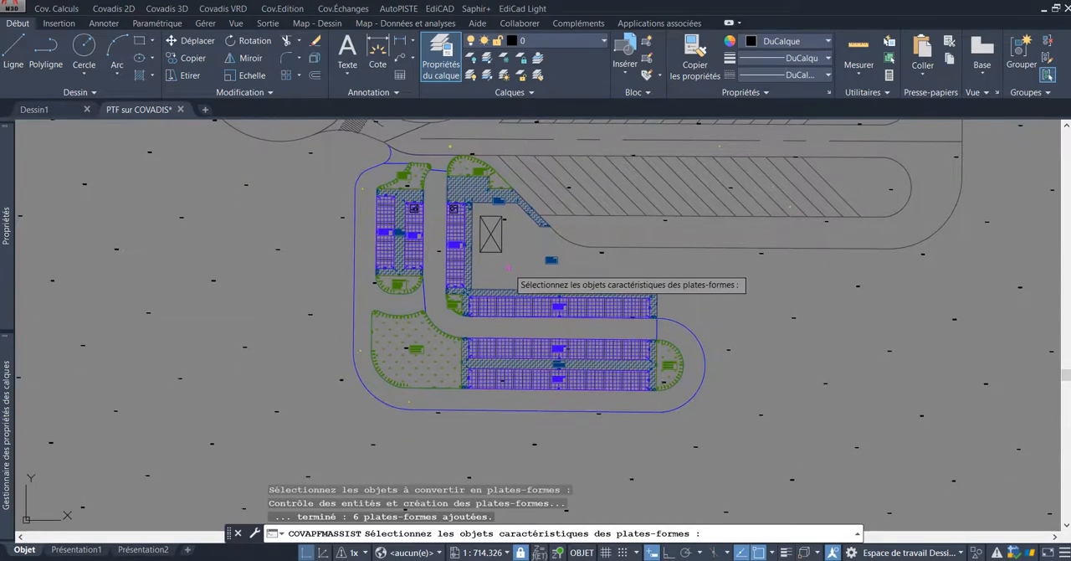
Step: Return to the platform list, set the current type to Voirie légère and start creating platforms from polylines
key(Return)
click(616, 194)
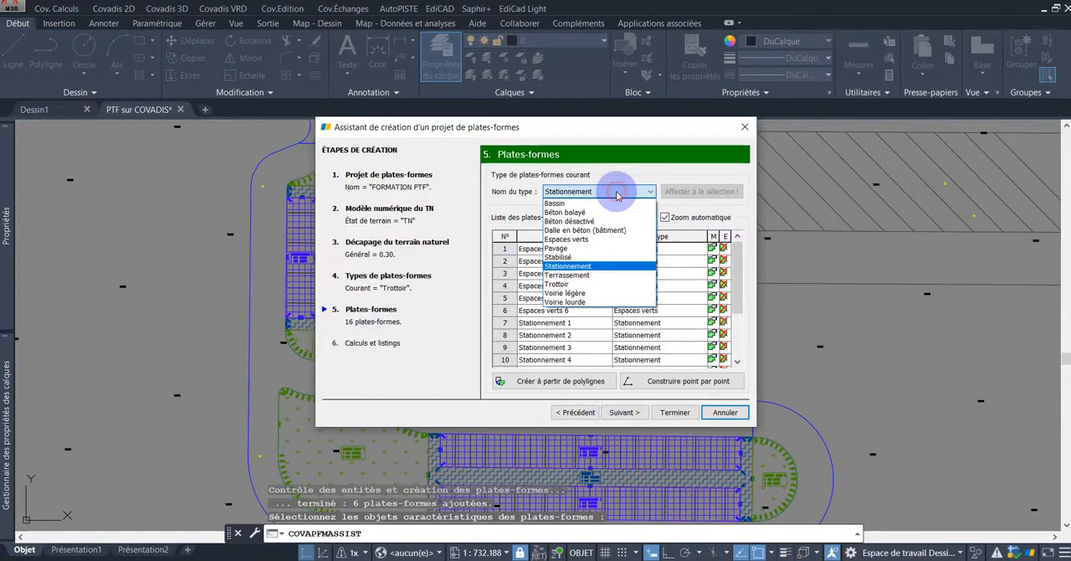
click(600, 294)
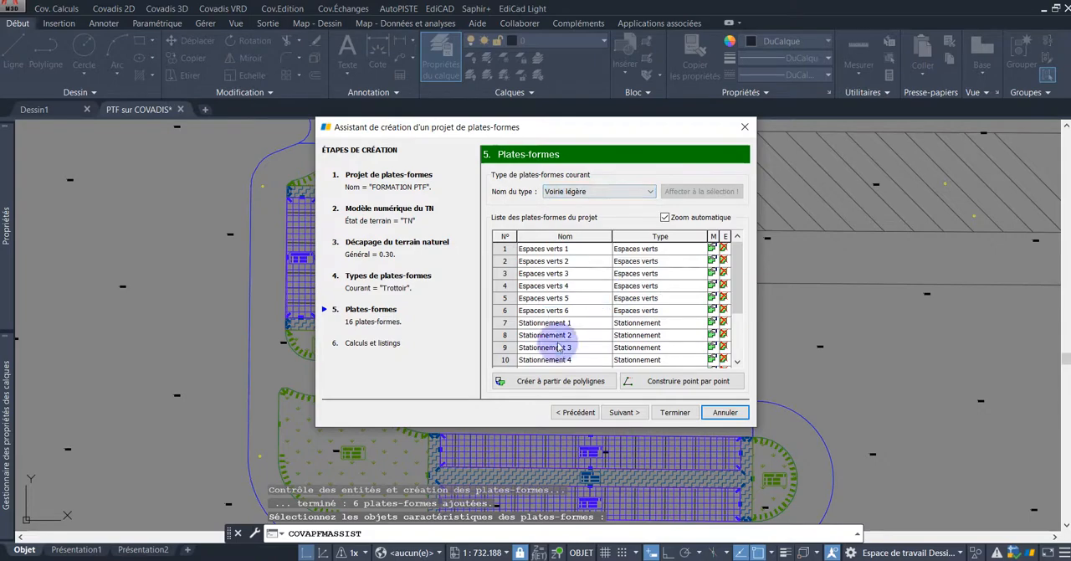
click(583, 383)
Step: Select the 3D polylines of the outer loop road, the northern entrance junction and the inner driveway between the parking rows
mouse_move(851, 417)
middle_down()
mouse_move(771, 311)
mouse_move(735, 323)
middle_up()
scroll(770, 309, up, 2)
scroll(769, 308, down, 4)
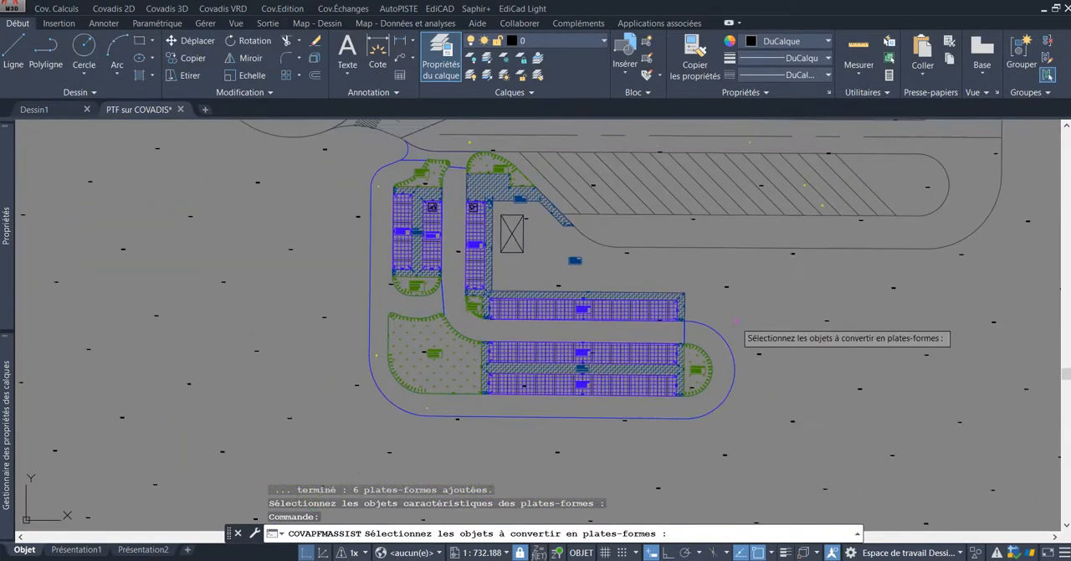
click(719, 333)
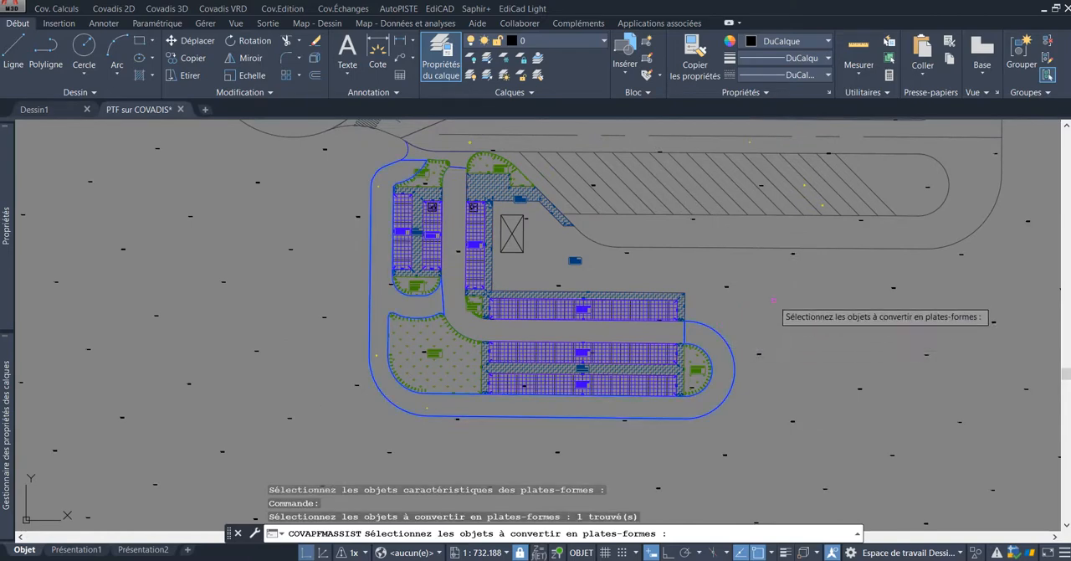
click(457, 170)
click(532, 220)
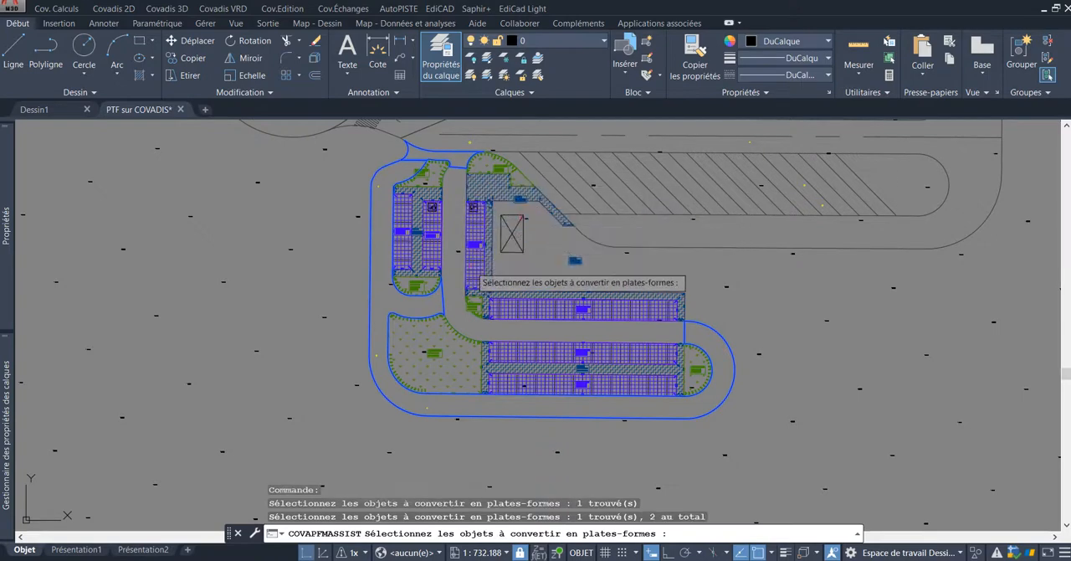
click(446, 305)
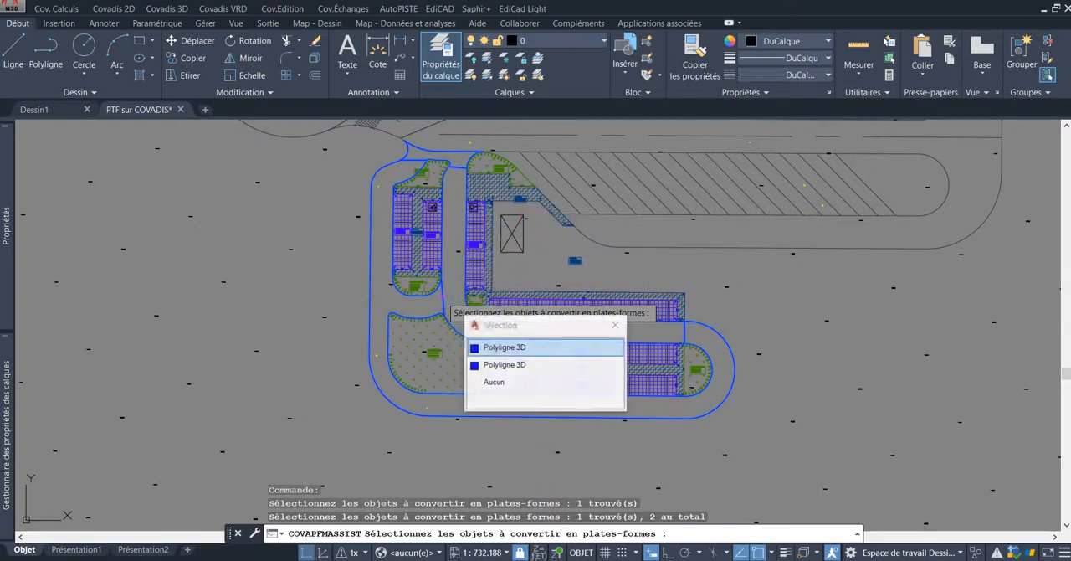
click(527, 350)
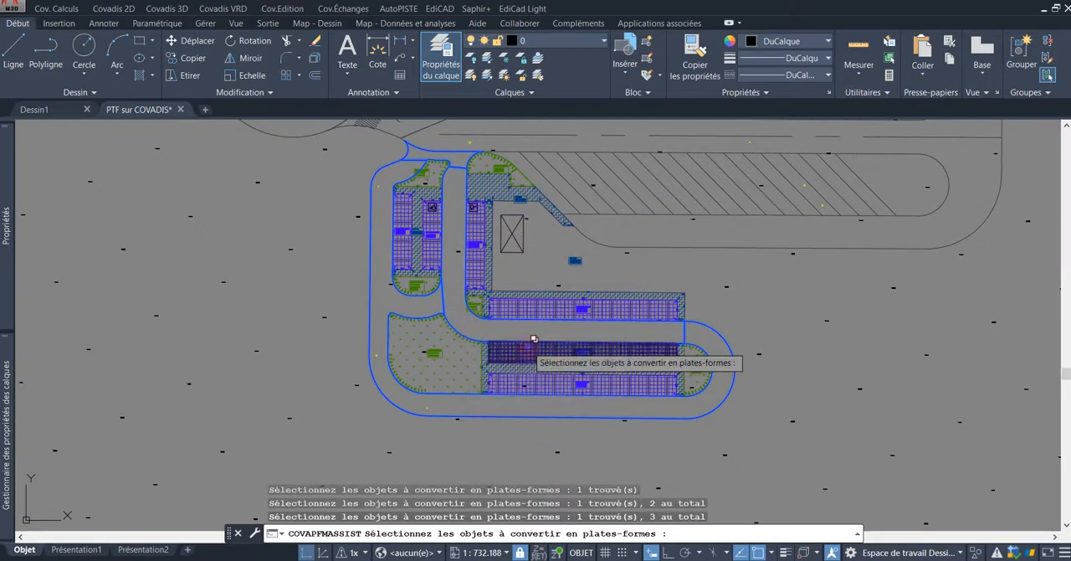
Step: Check the selected outlines at the northern entrance and convert the three road polylines into Voirie légère platforms
scroll(586, 288, down, 2)
scroll(694, 335, up, 3)
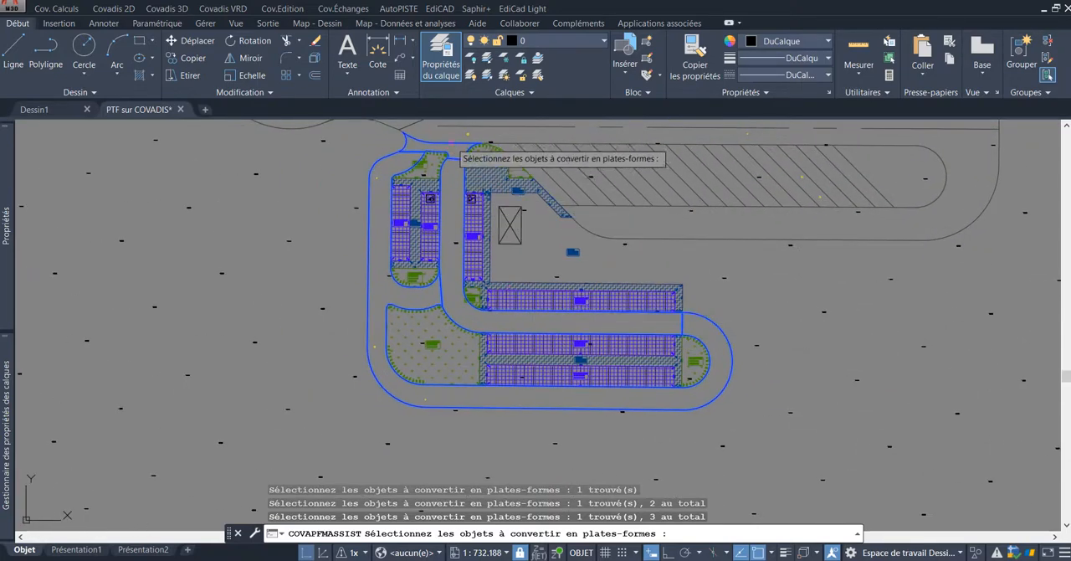
scroll(456, 150, up, 5)
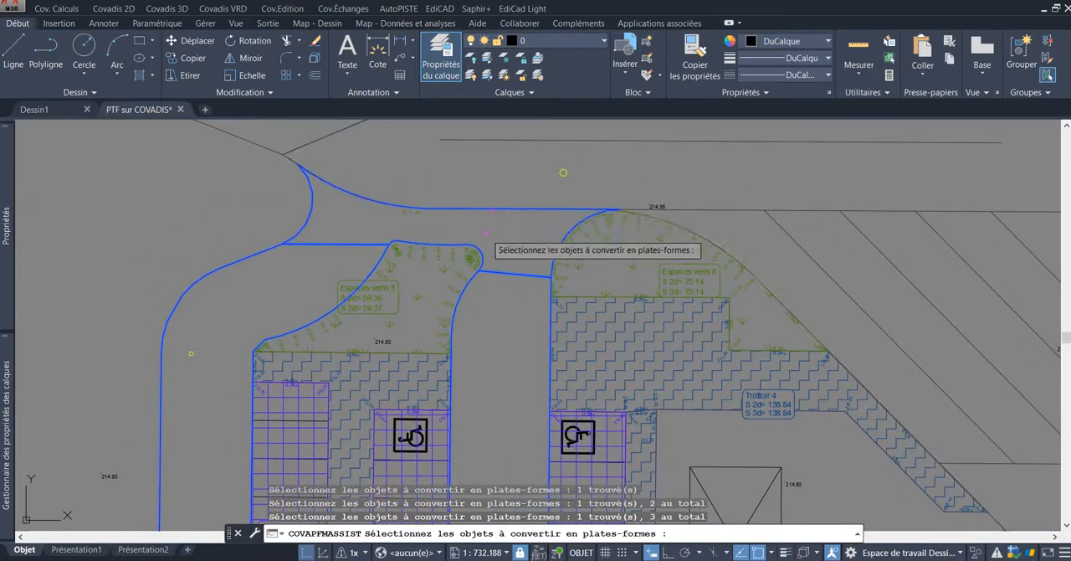
scroll(483, 218, down, 4)
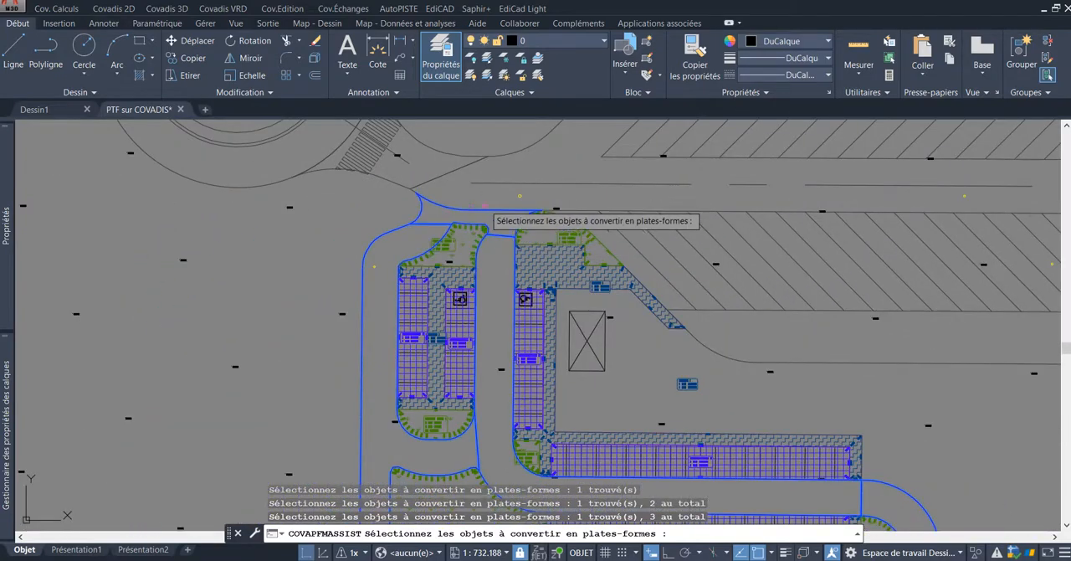
scroll(502, 221, down, 3)
scroll(529, 314, up, 3)
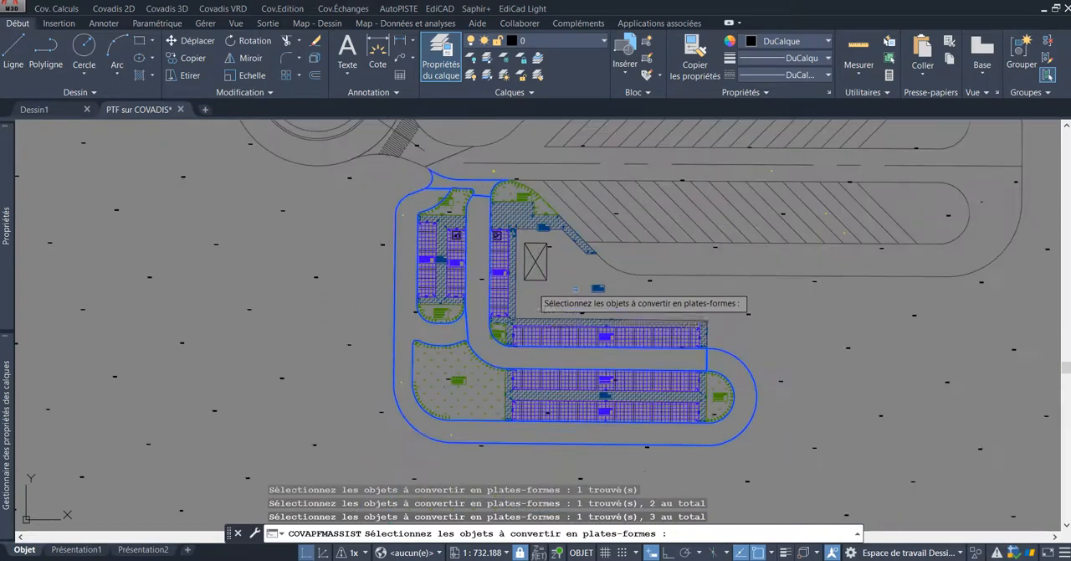
key(Return)
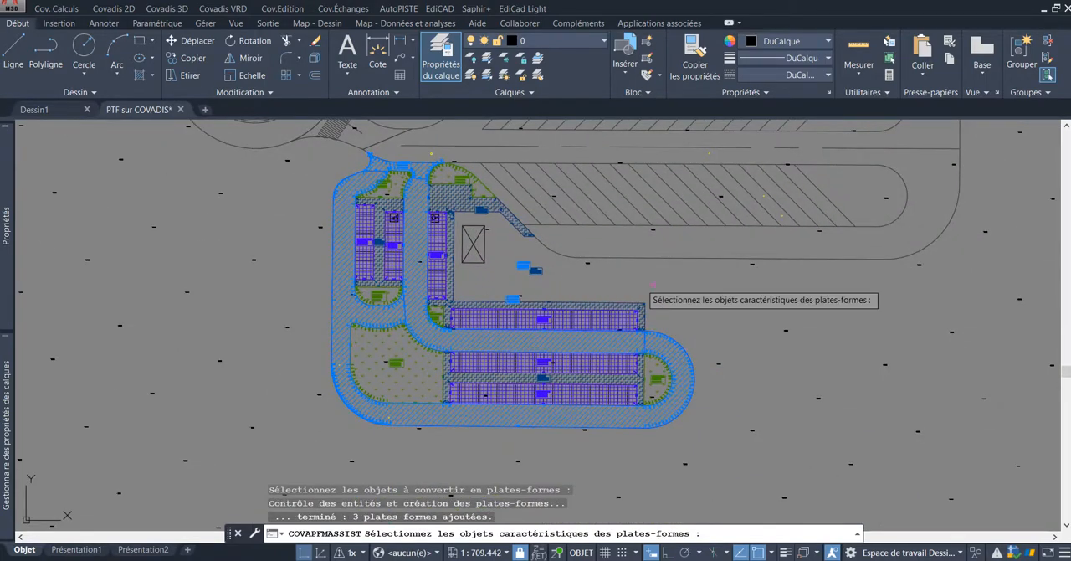
Step: Examine the elevation labels along the curved edge shared by the eastern green island and the loop road
scroll(673, 372, up, 5)
scroll(656, 368, up, 5)
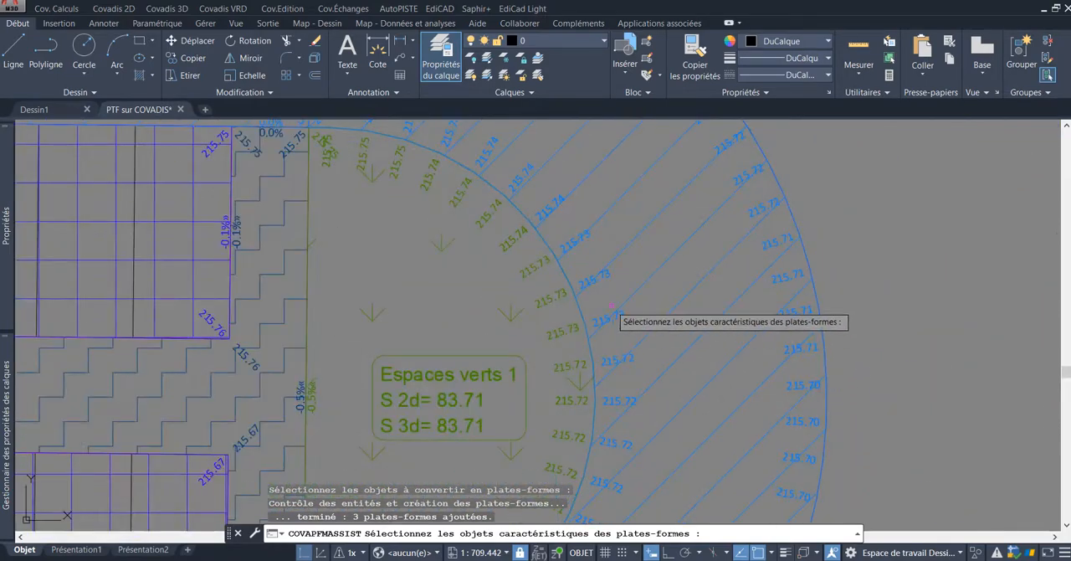
middle_drag(598, 301, 588, 311)
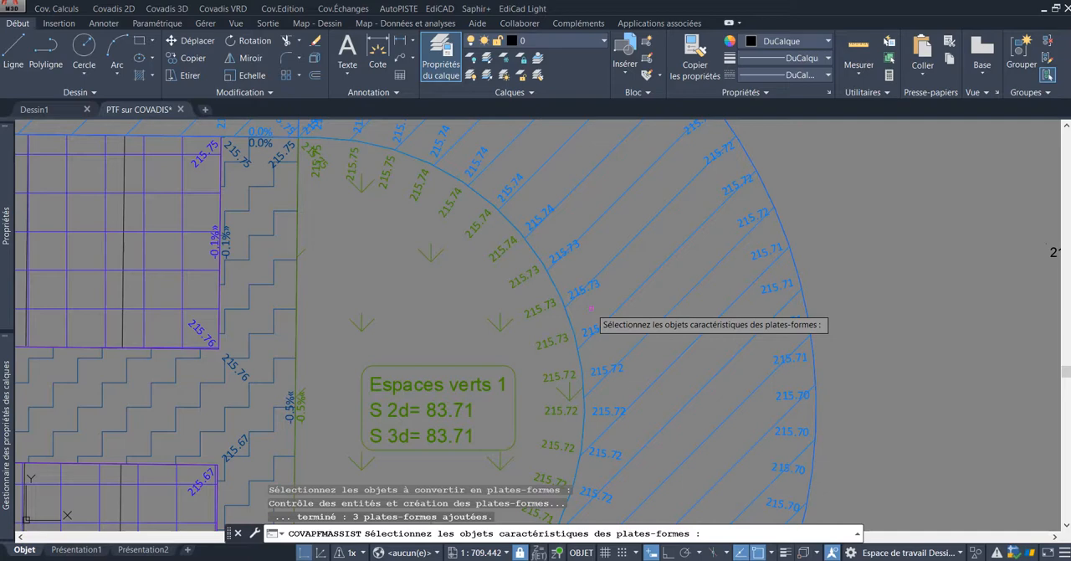
scroll(549, 327, up, 2)
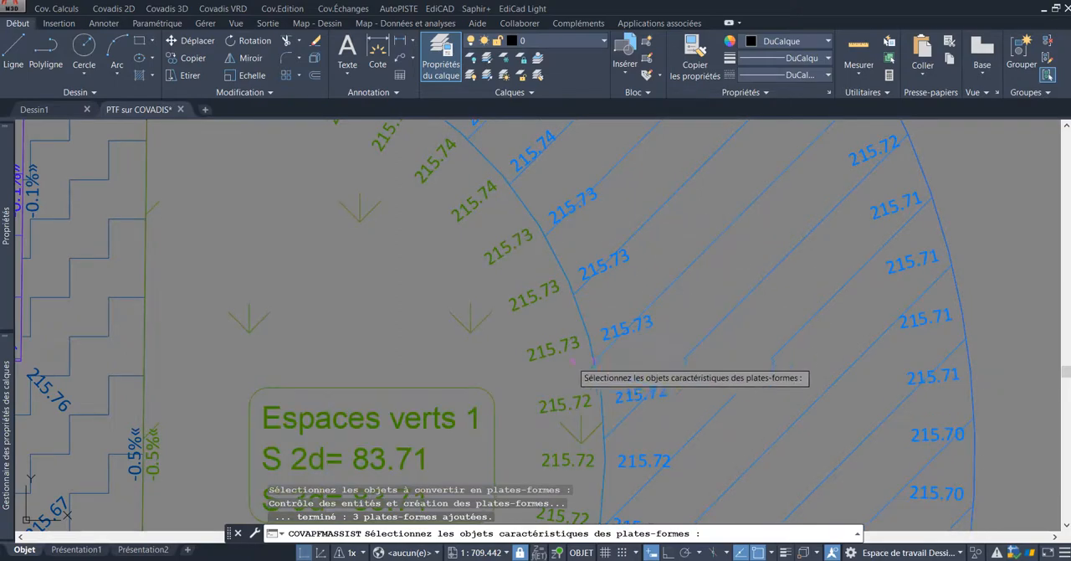
scroll(577, 368, down, 5)
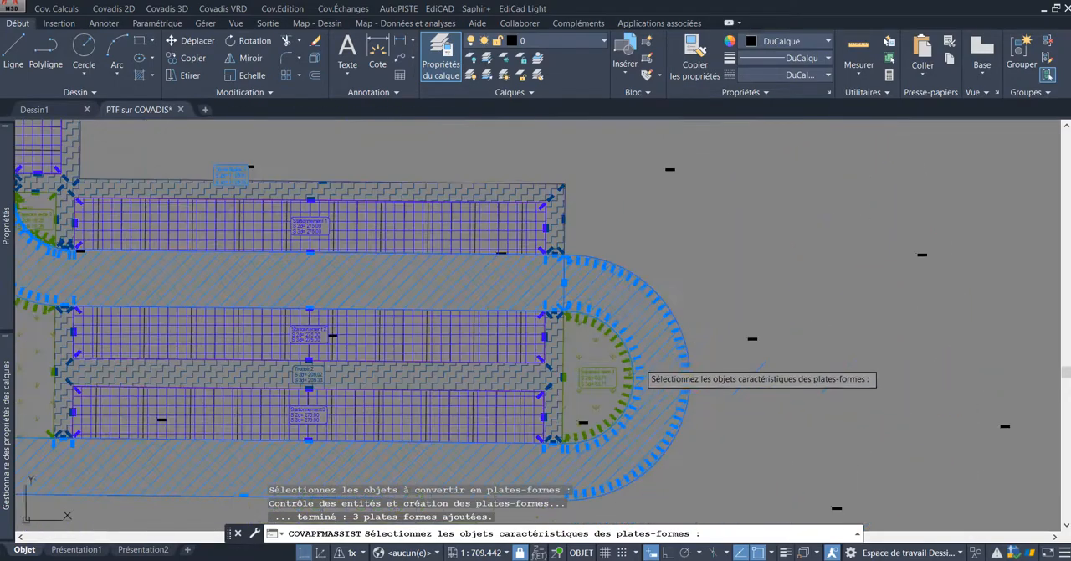
scroll(640, 364, down, 3)
scroll(535, 293, down, 2)
scroll(517, 285, up, 3)
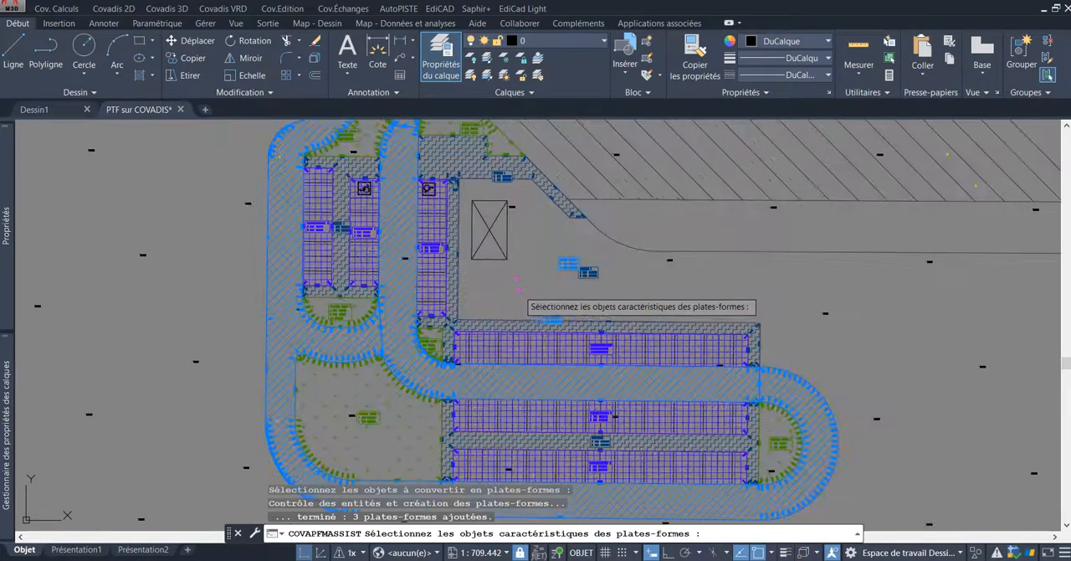
middle_drag(517, 288, 552, 258)
middle_drag(855, 319, 721, 260)
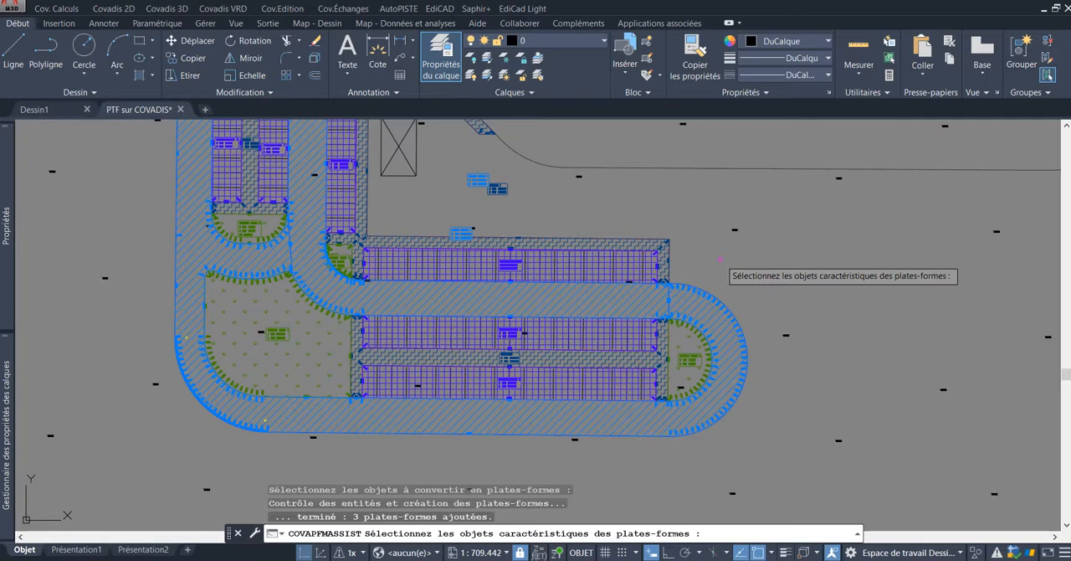
mouse_move(507, 209)
middle_down()
mouse_move(539, 232)
mouse_move(620, 253)
middle_up()
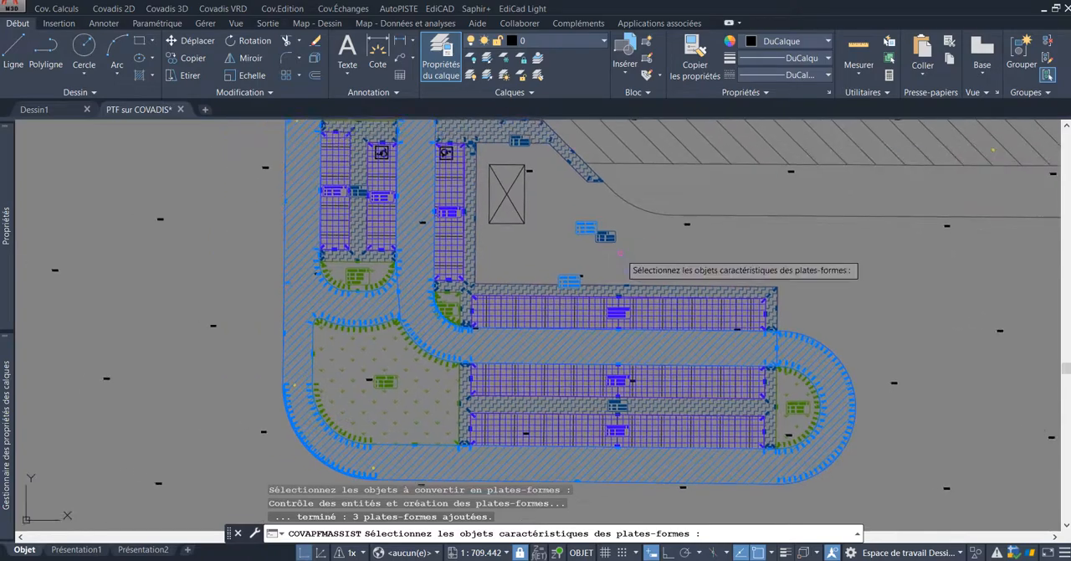
middle_drag(524, 251, 575, 289)
scroll(571, 310, down, 2)
scroll(516, 289, down, 2)
scroll(664, 289, up, 2)
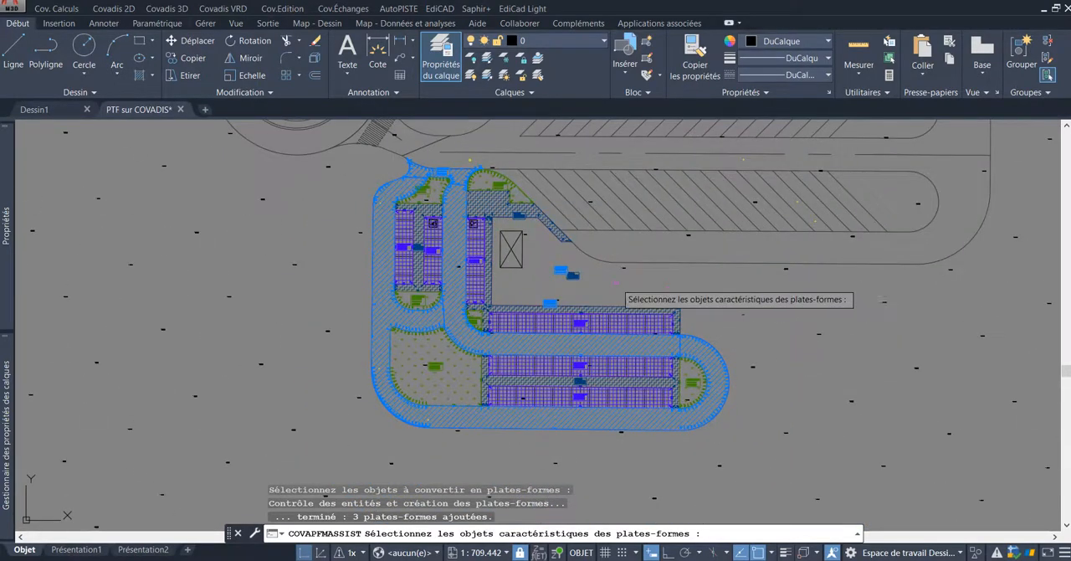
scroll(616, 283, down, 2)
scroll(564, 284, up, 4)
scroll(562, 287, down, 2)
middle_drag(560, 285, 535, 295)
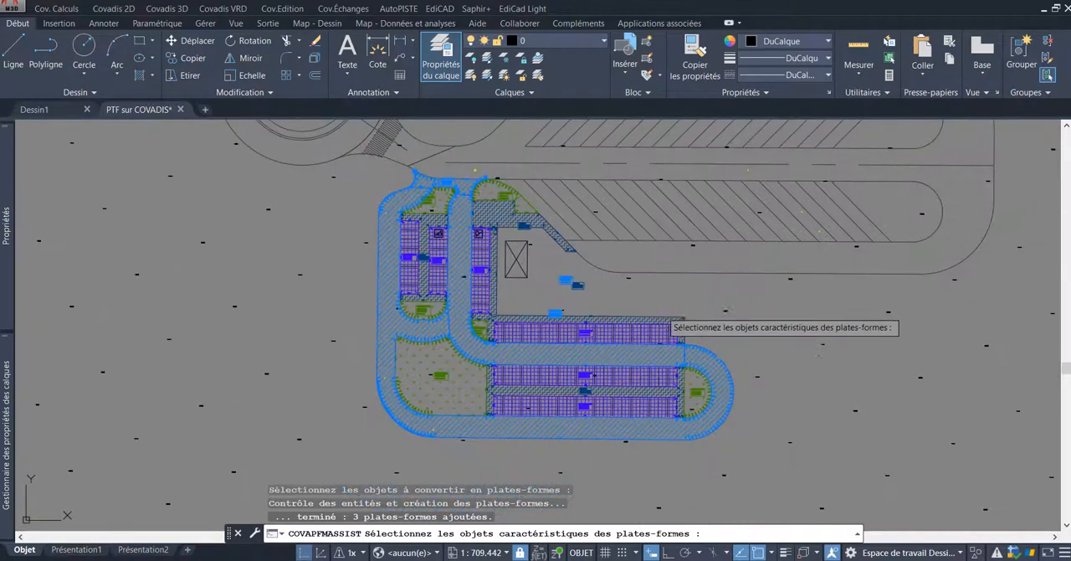
Step: Convert the outlines of the large northeastern traffic loop and its link to the roundabout into Voirie légère platforms
key(Return)
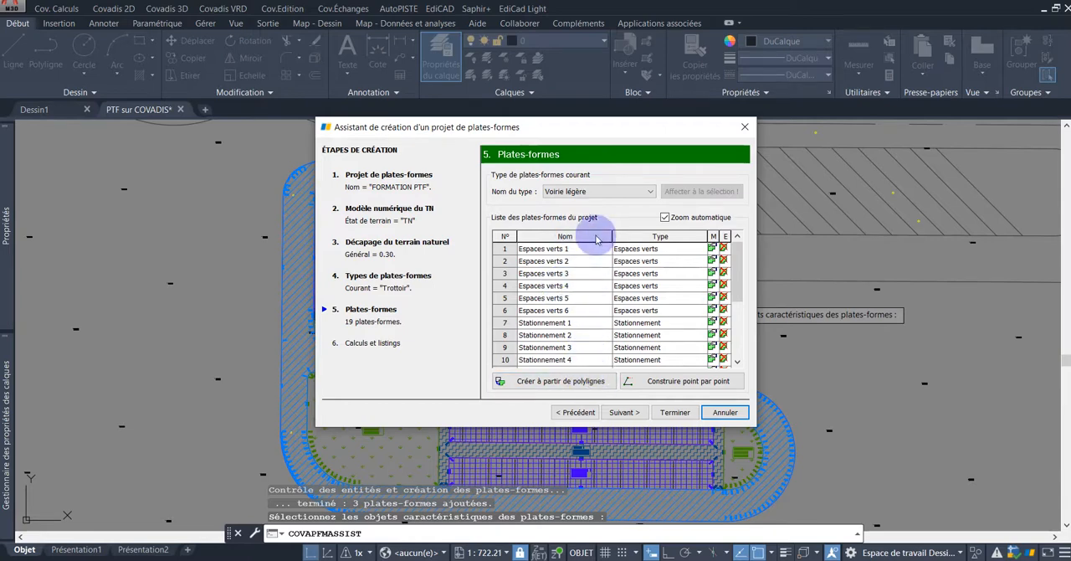
click(590, 384)
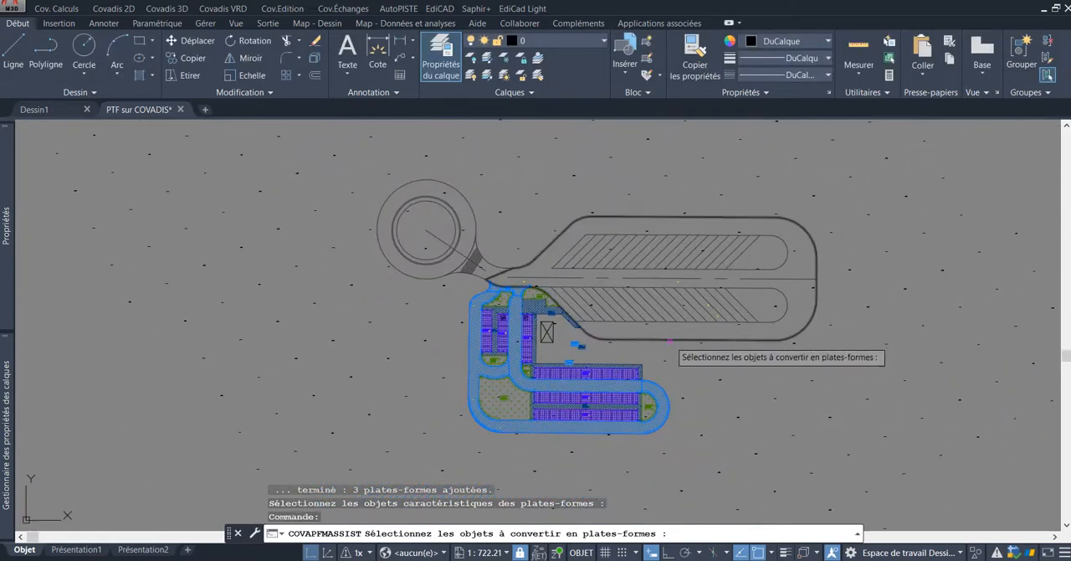
click(670, 340)
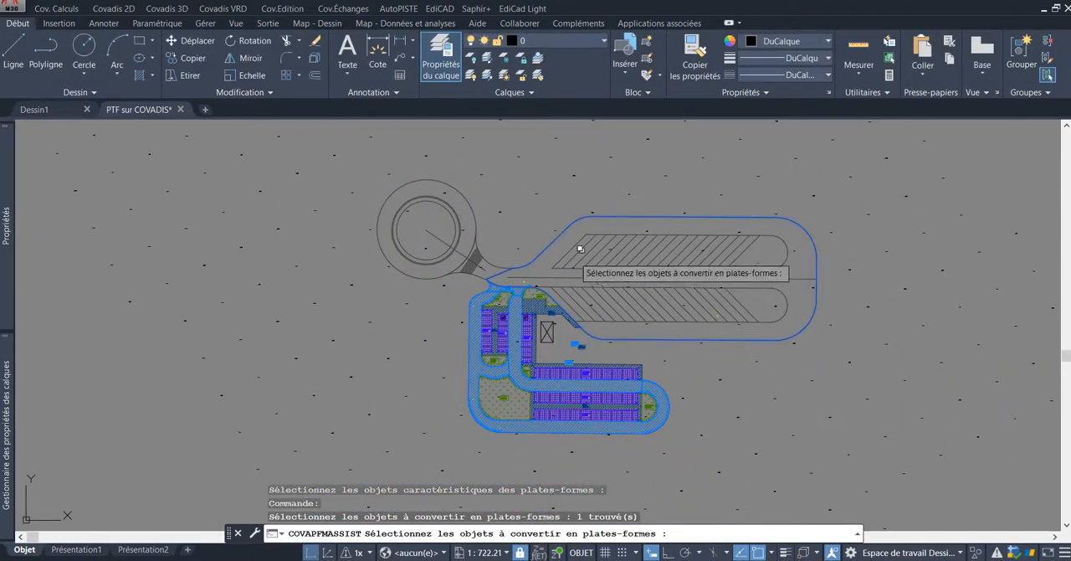
scroll(504, 255, up, 2)
click(496, 269)
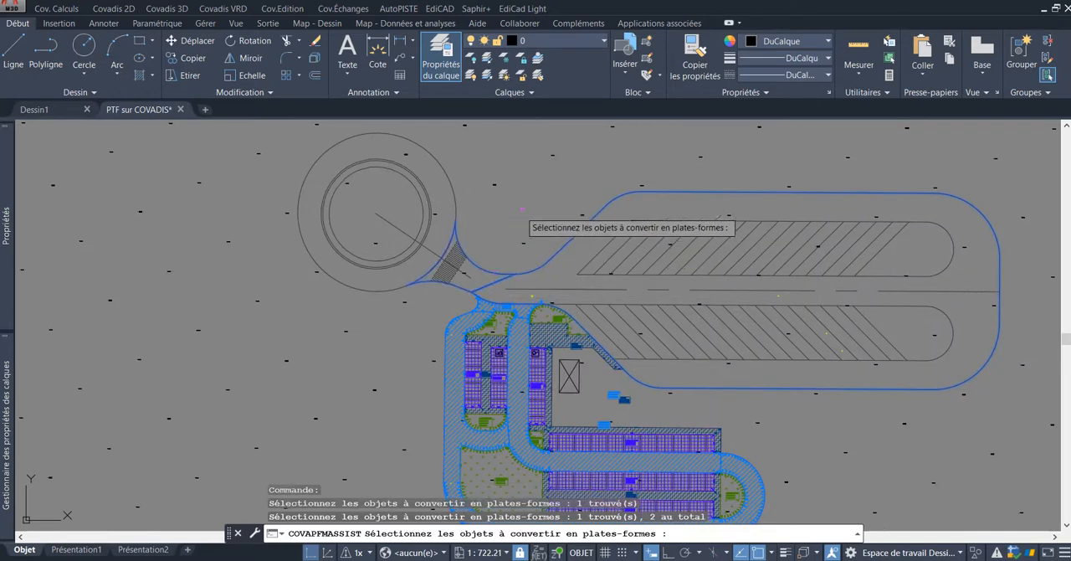
key(Return)
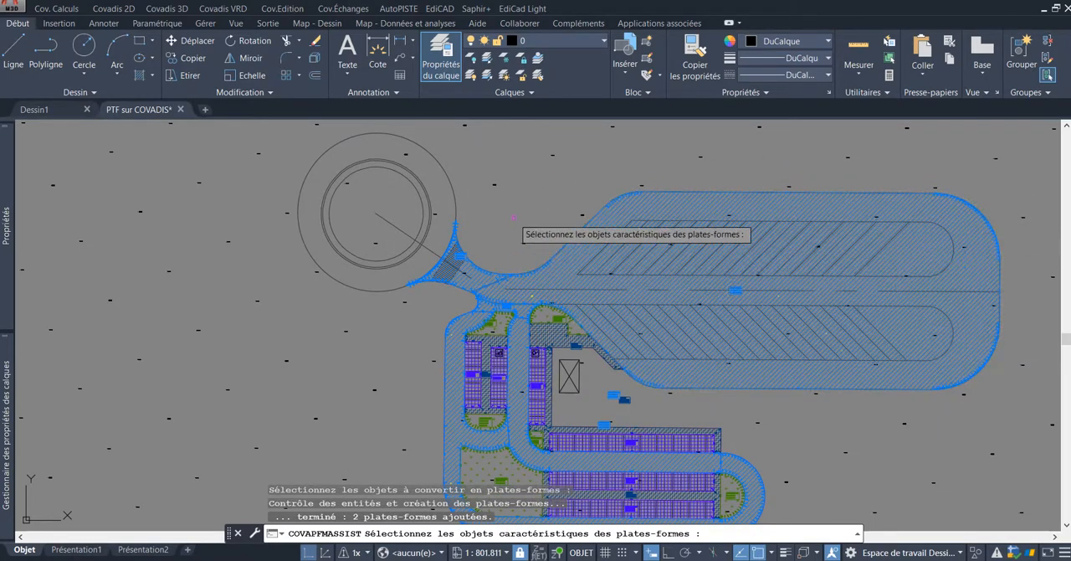
key(Return)
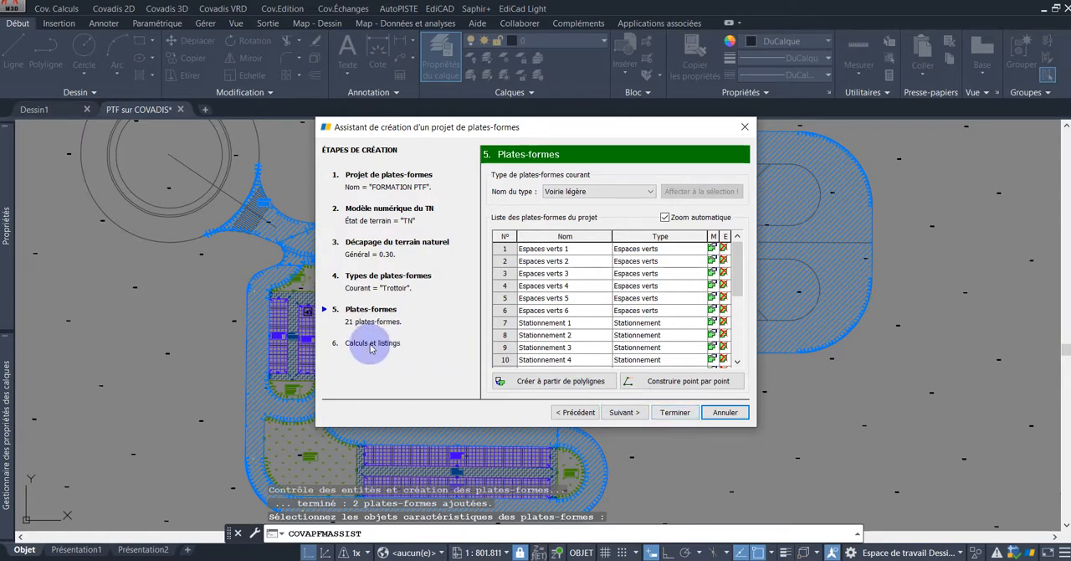
Step: Calculate the project's slopes and ground entries at 1/1 in cut and 3/2 in fill, with an XLS results listing, and finish the assistant
click(626, 412)
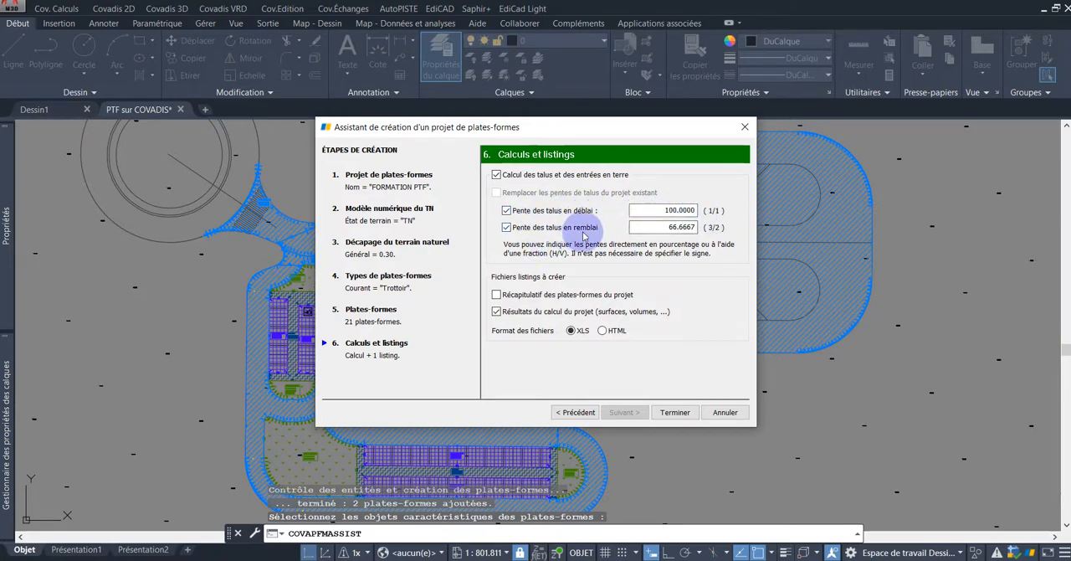
click(690, 225)
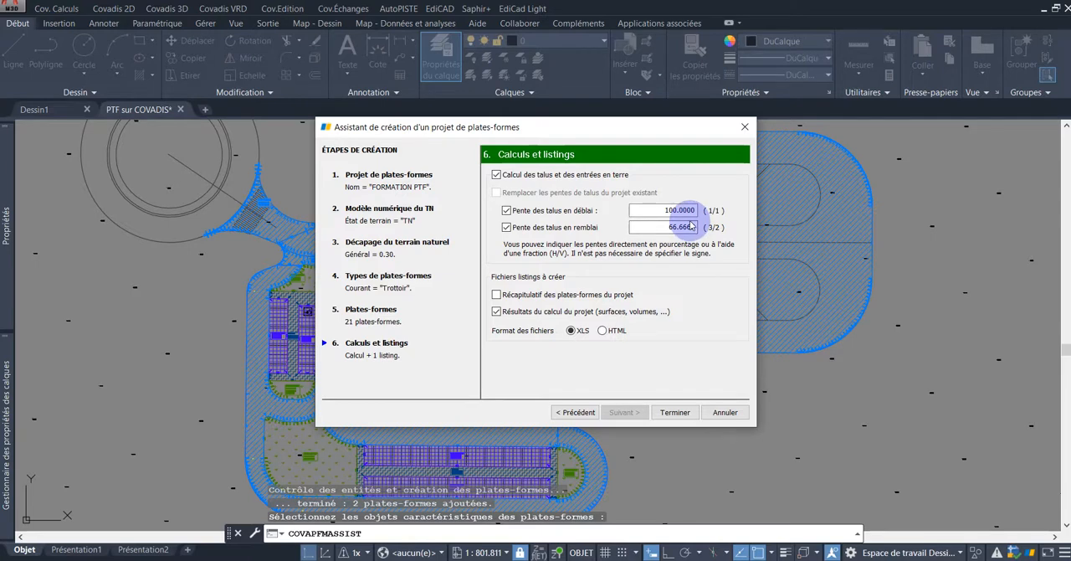
click(678, 414)
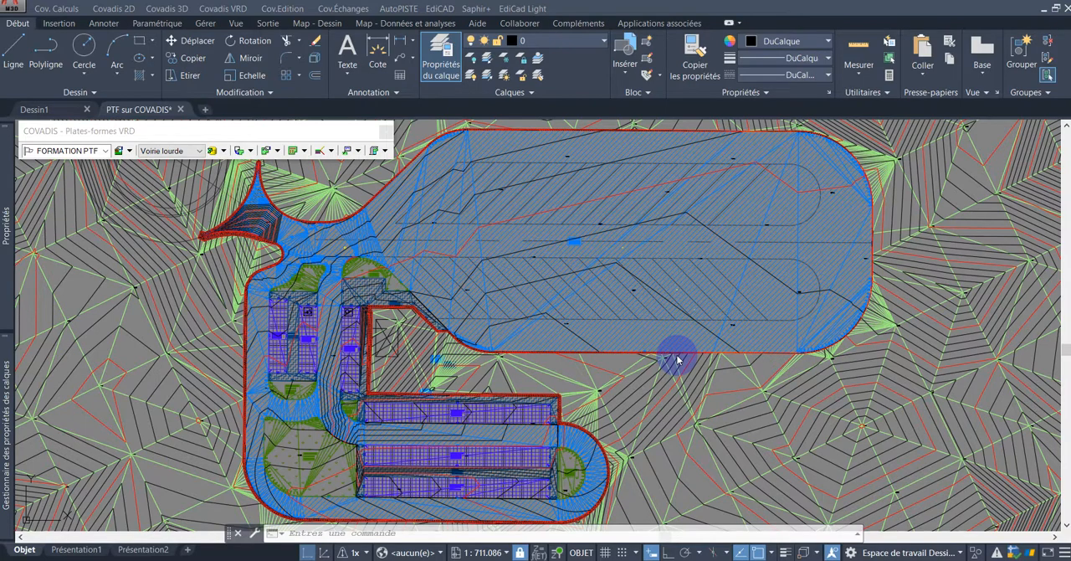
click(622, 363)
Step: Examine the full extent of the computed project terrain model and how the platforms sit within it
scroll(621, 363, down, 4)
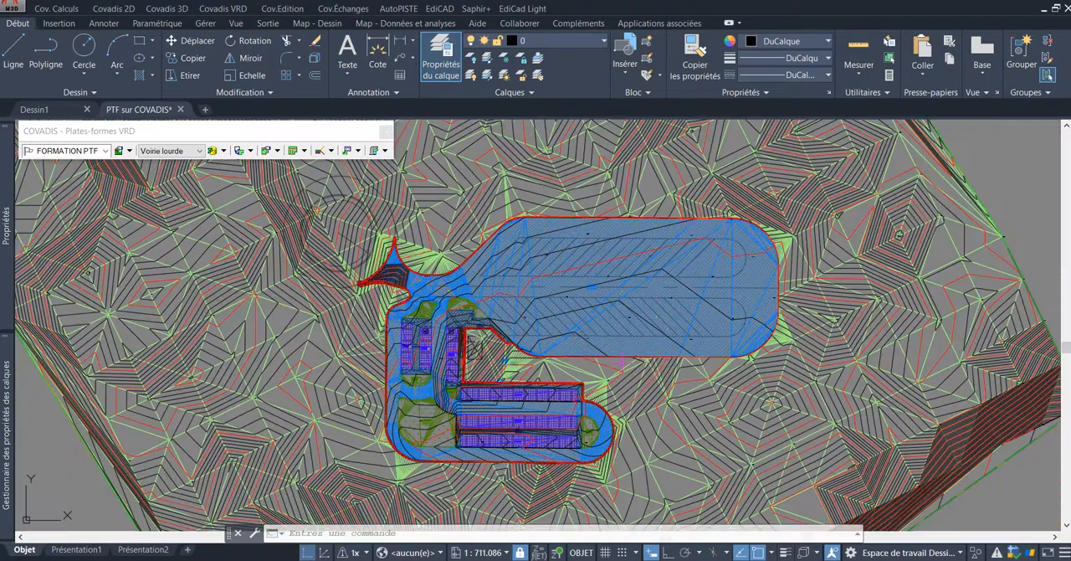
scroll(621, 363, up, 4)
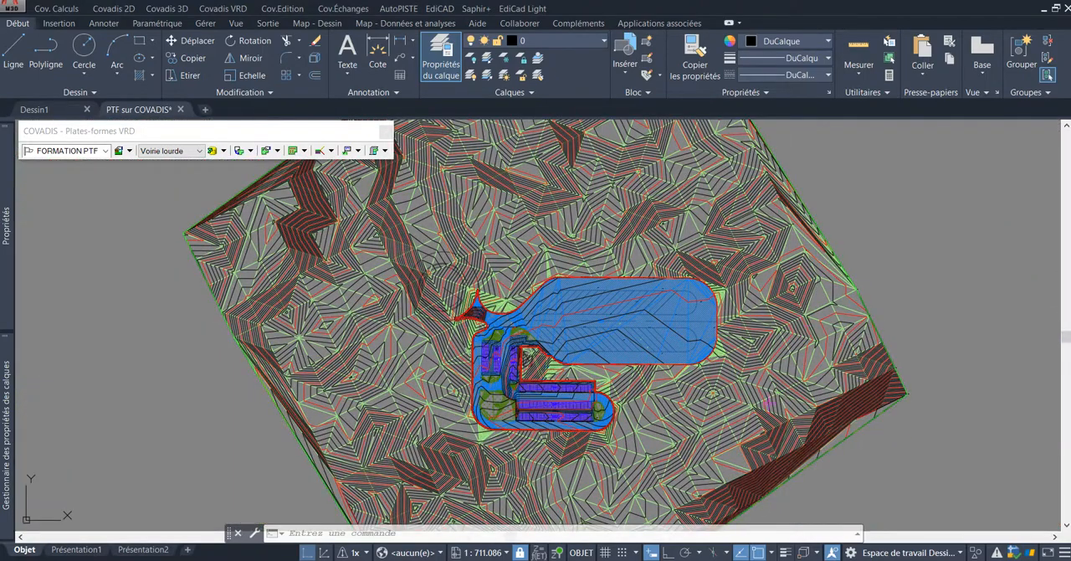
scroll(792, 288, down, 2)
middle_drag(738, 207, 709, 223)
scroll(707, 224, down, 2)
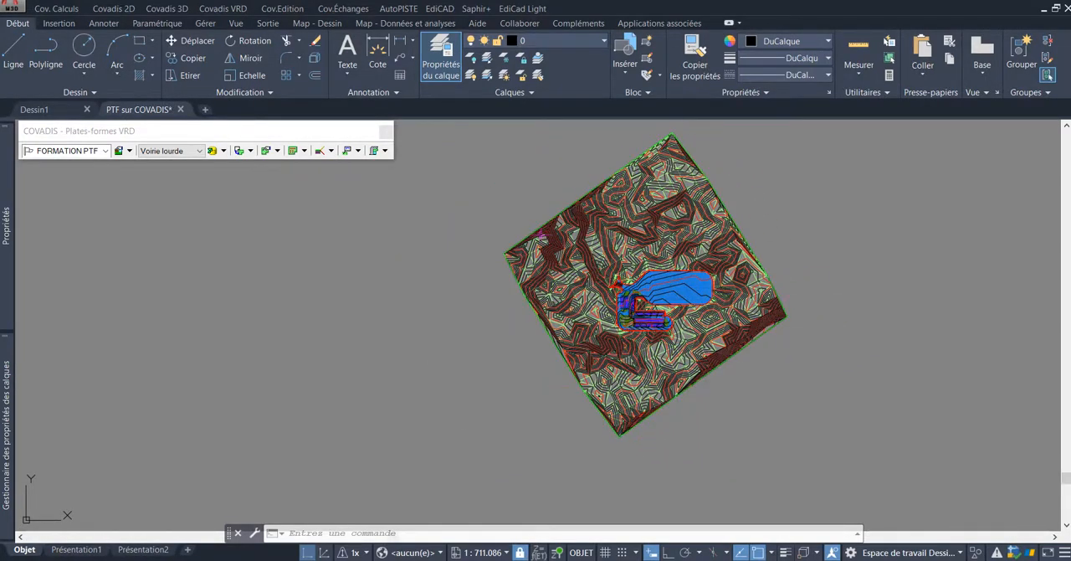
scroll(696, 300, up, 4)
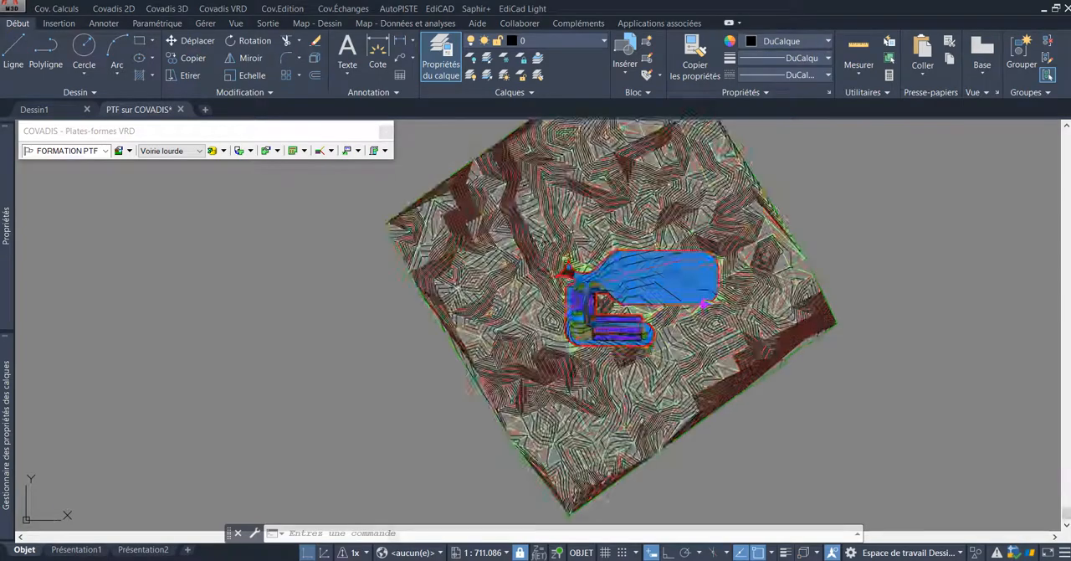
scroll(601, 275, up, 4)
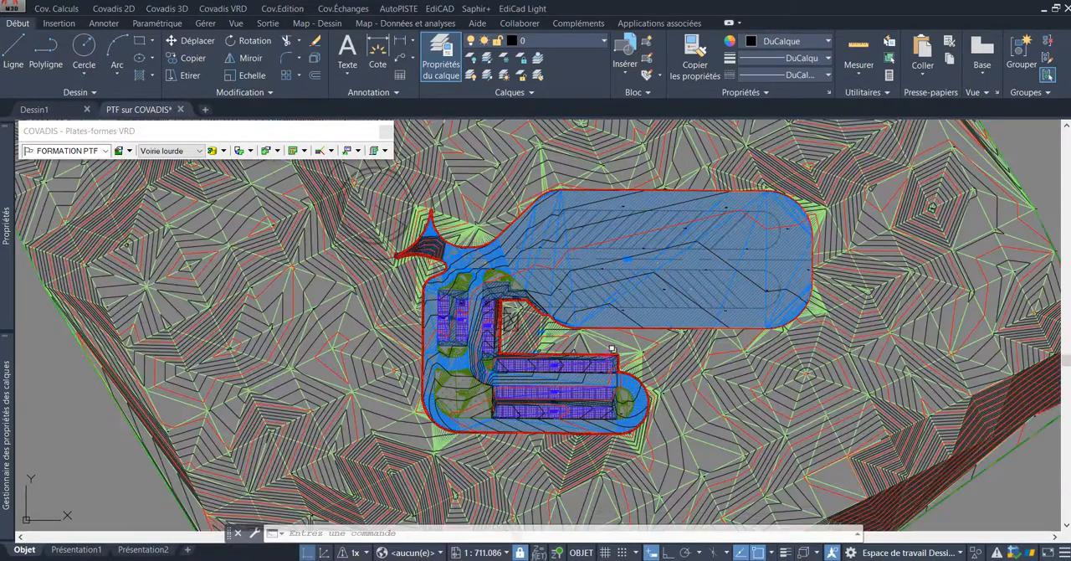
scroll(612, 340, down, 2)
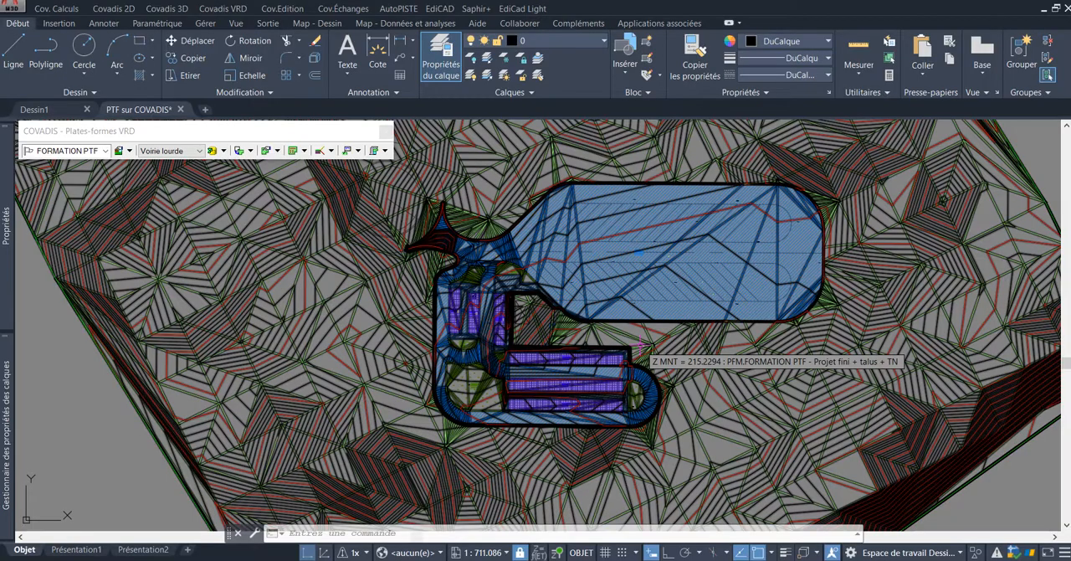
scroll(640, 344, up, 5)
scroll(569, 246, down, 4)
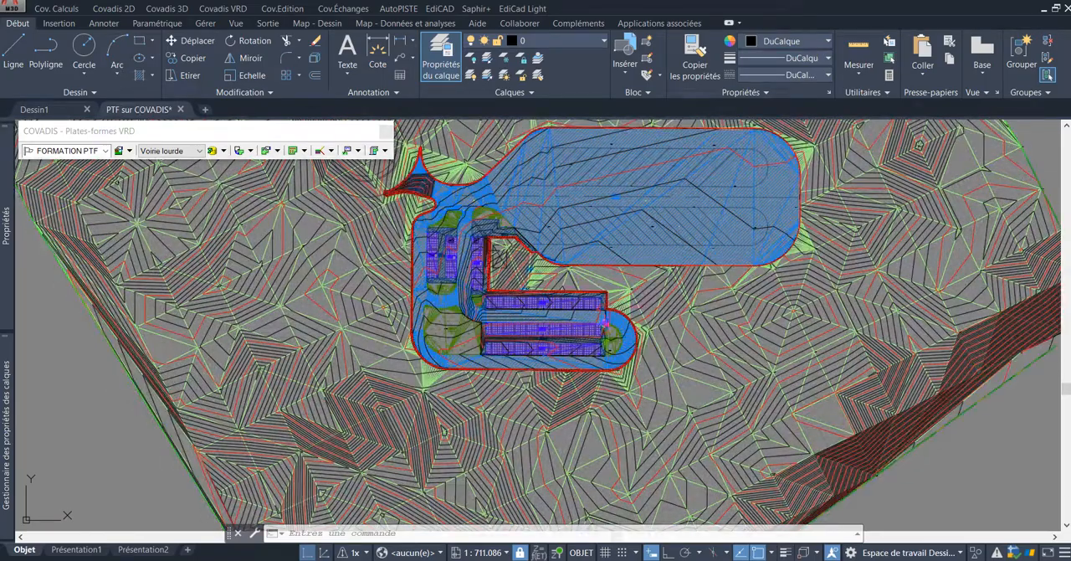
Step: Examine the contours, triangulation and slope edges around the southern parking rows and the enclosed area north of them
scroll(557, 297, up, 3)
scroll(568, 306, up, 2)
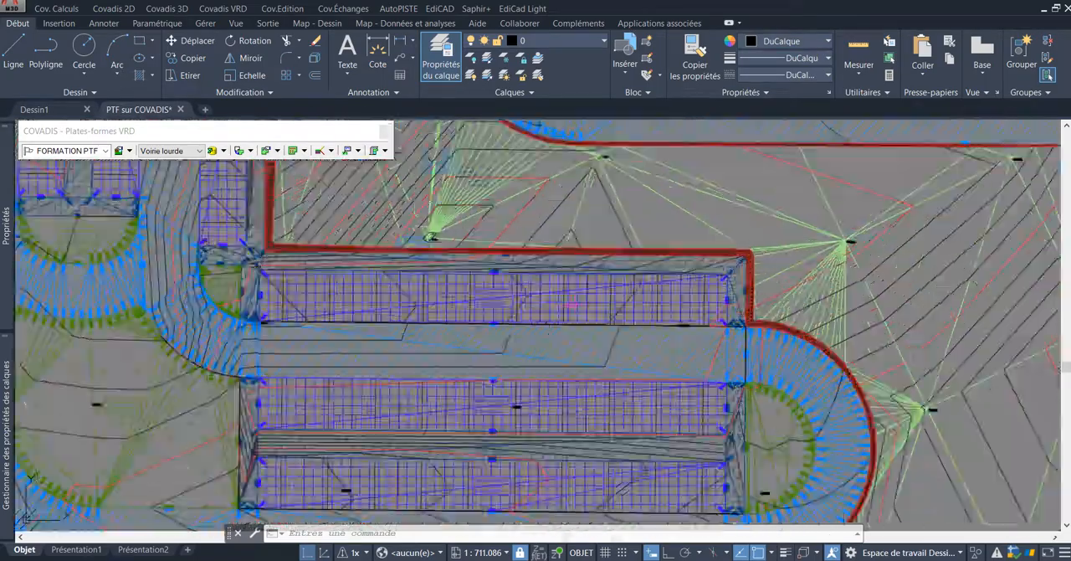
scroll(568, 306, up, 2)
scroll(611, 299, down, 2)
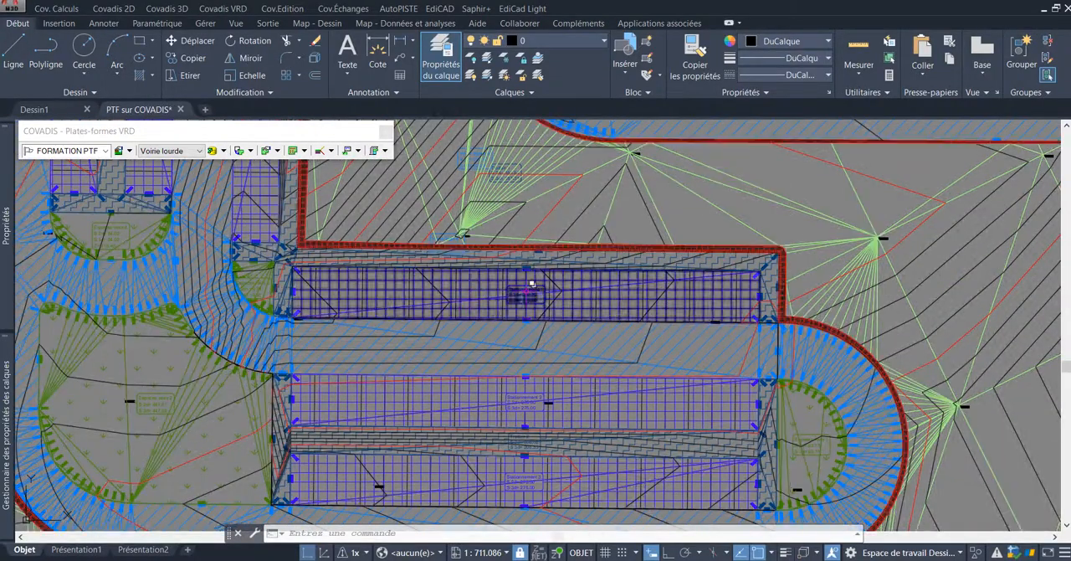
scroll(554, 291, down, 2)
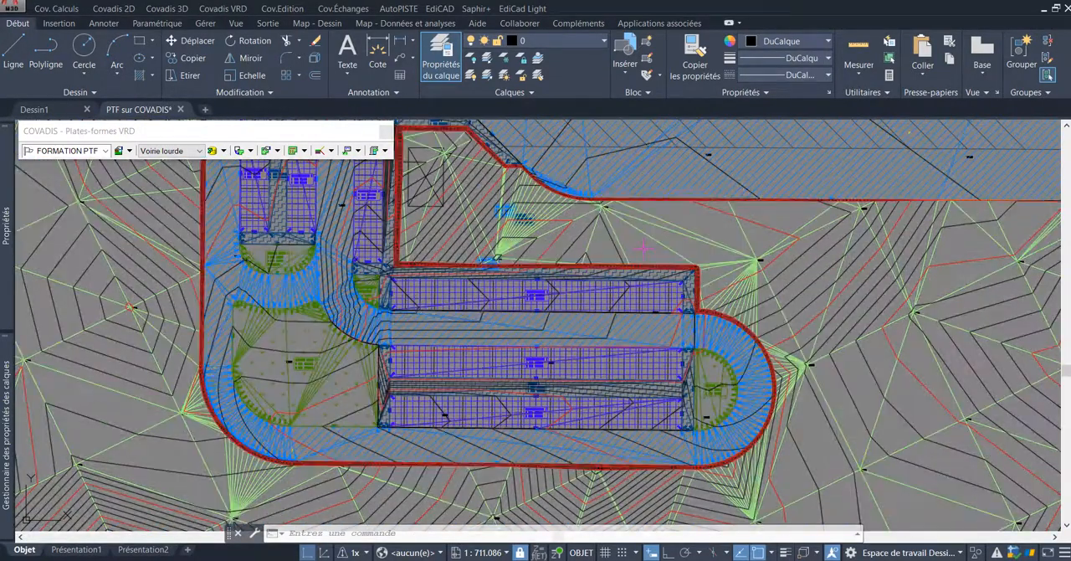
mouse_move(643, 248)
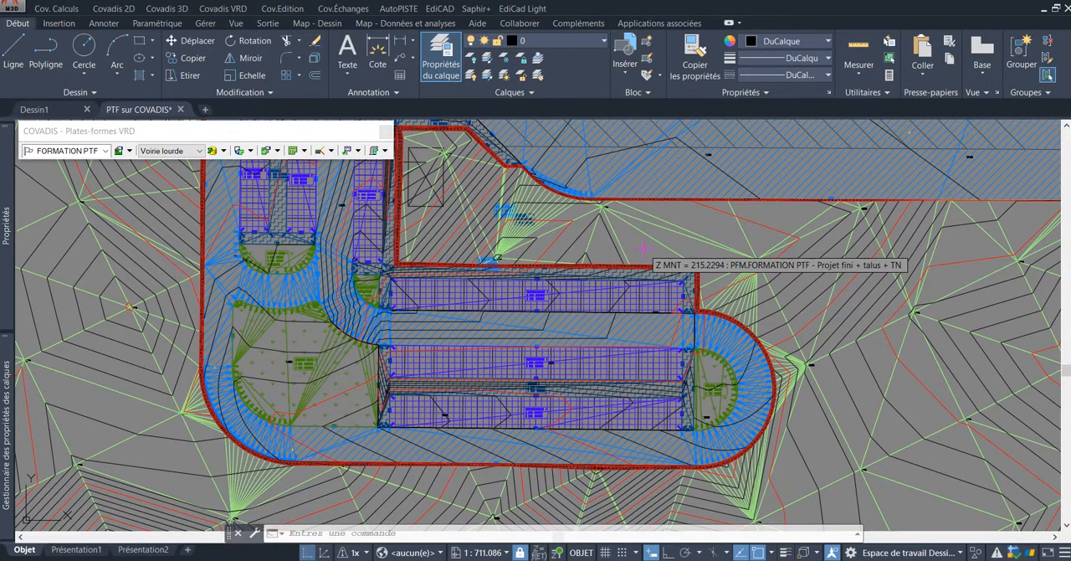
scroll(644, 248, down, 2)
middle_drag(601, 252, 609, 298)
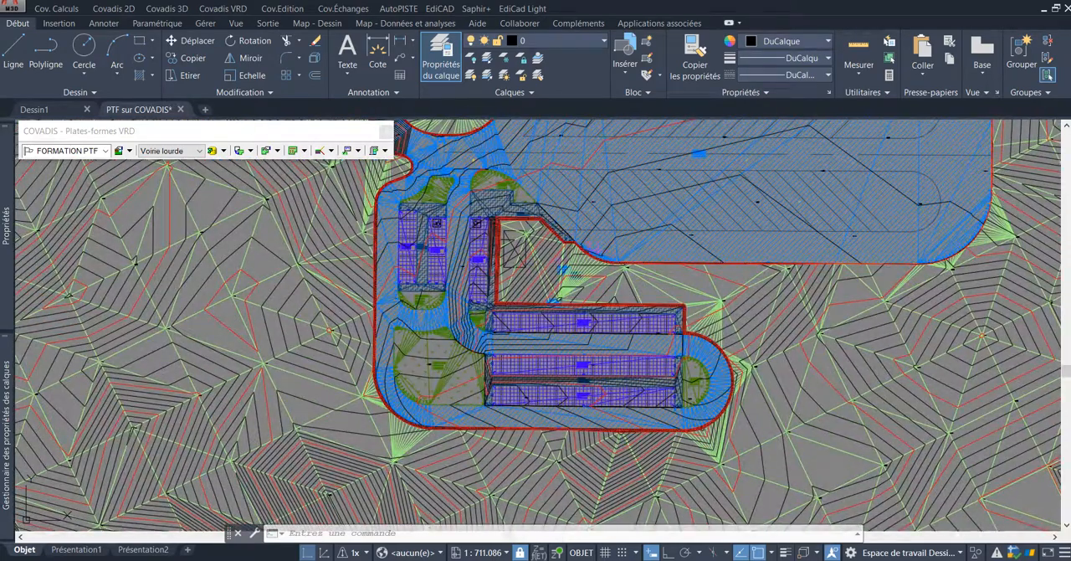
scroll(583, 247, up, 2)
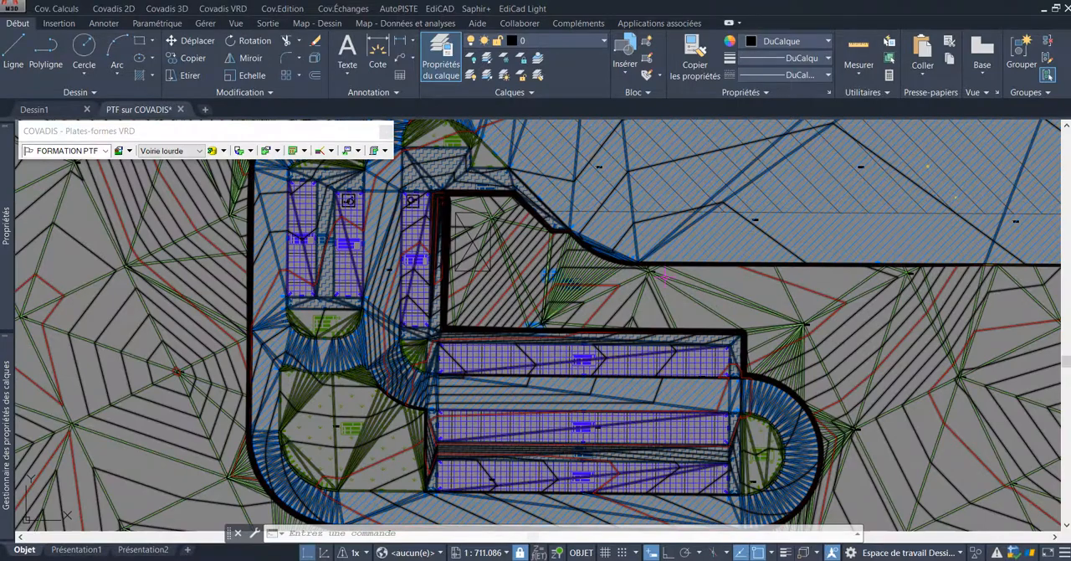
scroll(665, 277, up, 2)
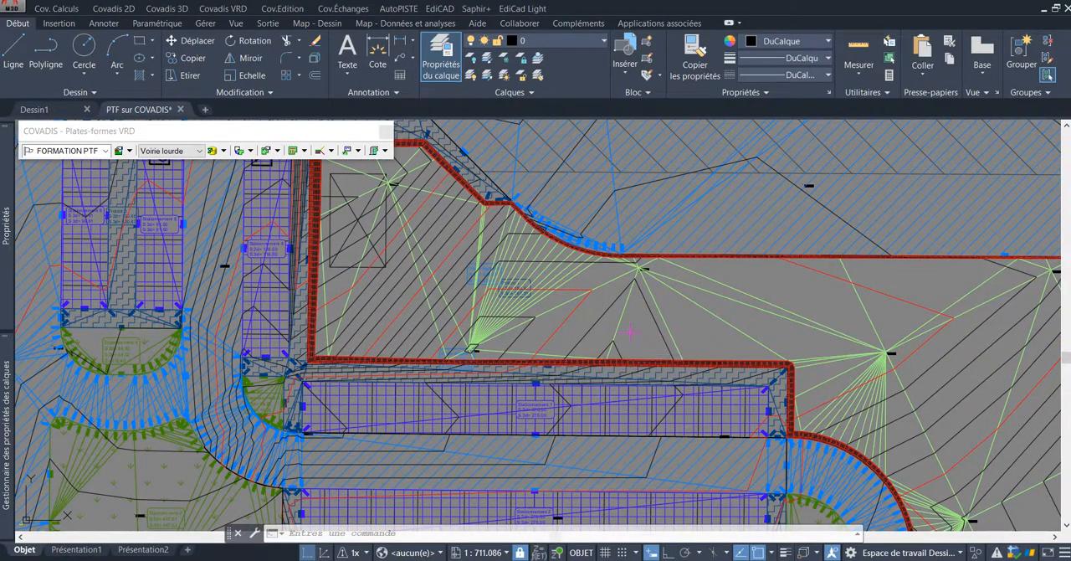
scroll(636, 335, down, 3)
middle_drag(725, 326, 645, 320)
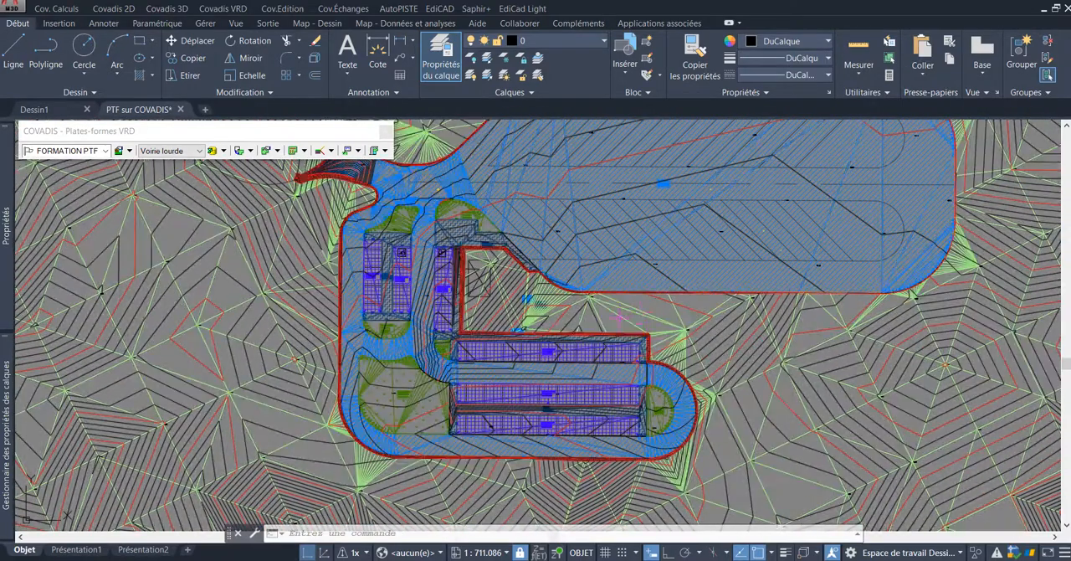
scroll(633, 320, down, 2)
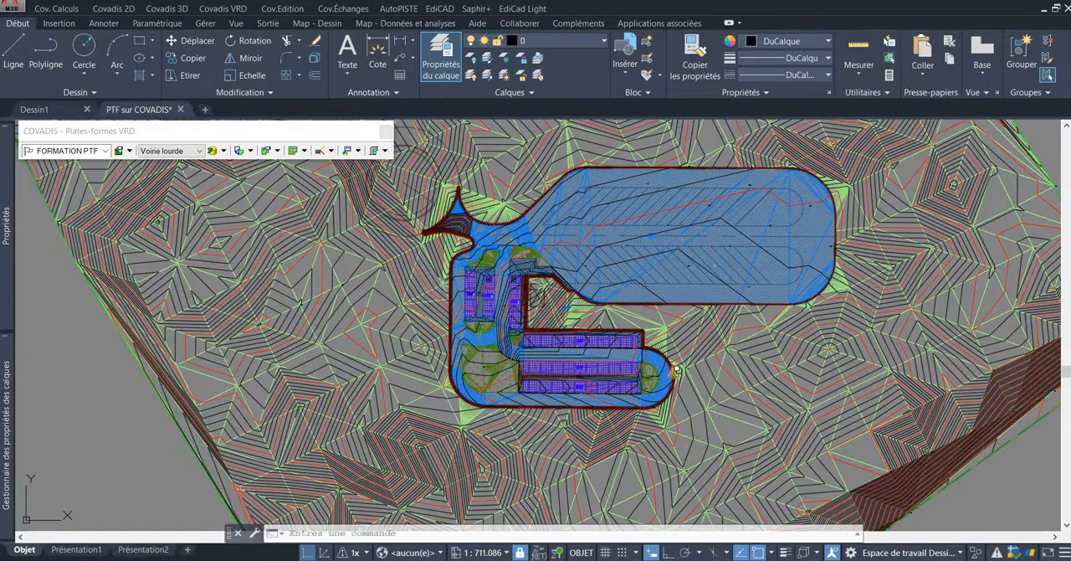
scroll(618, 392, down, 3)
scroll(621, 343, up, 2)
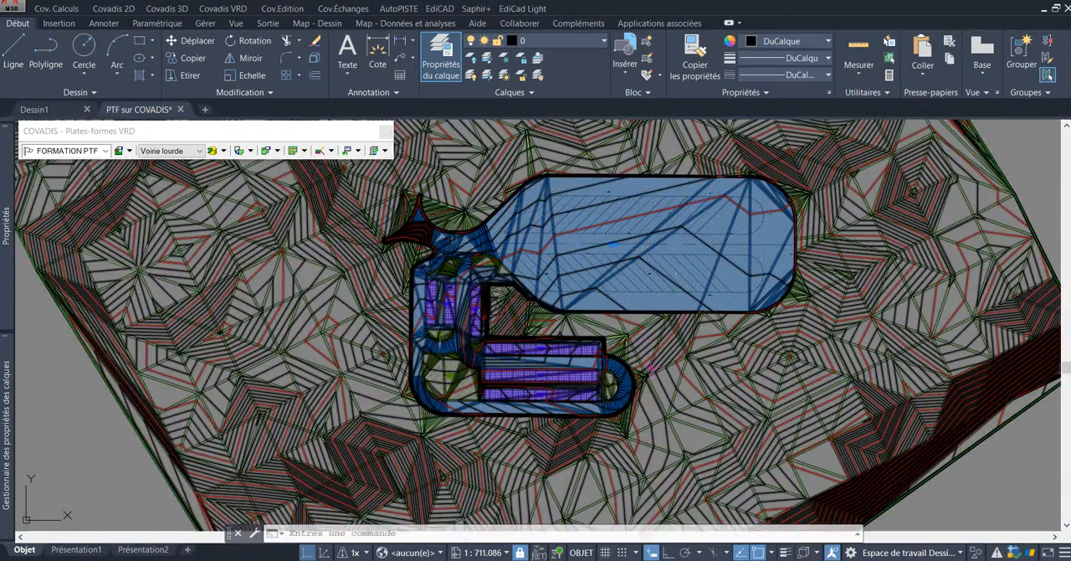
mouse_move(650, 369)
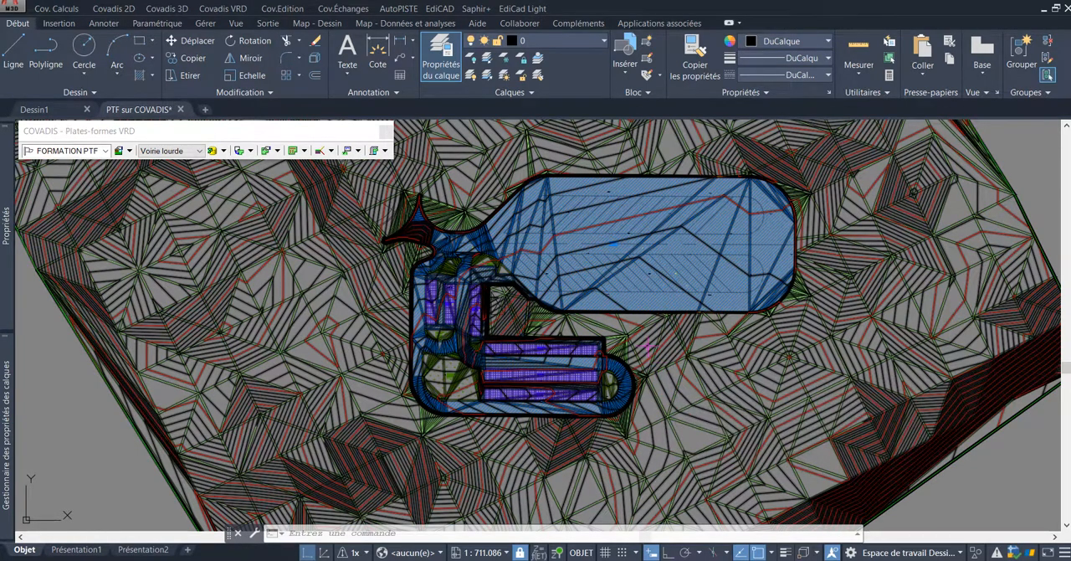
scroll(652, 360, up, 2)
mouse_move(649, 356)
middle_down()
mouse_move(663, 292)
mouse_move(651, 327)
middle_up()
scroll(661, 291, down, 2)
scroll(646, 303, down, 4)
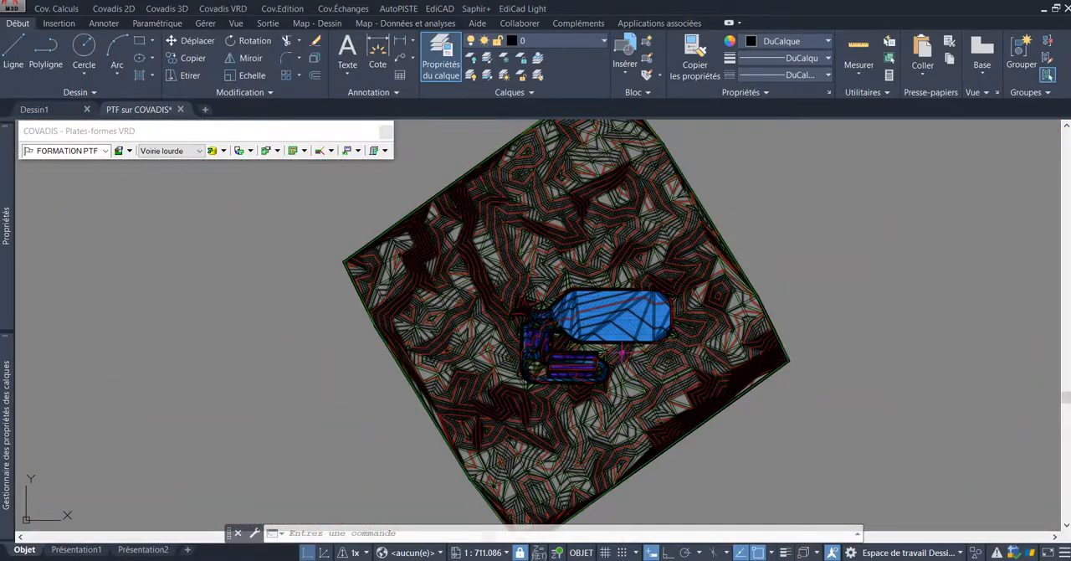
Step: Select the project's terrain model with finished platforms and slopes and display it in the Covadis 3D object viewer
scroll(613, 360, up, 5)
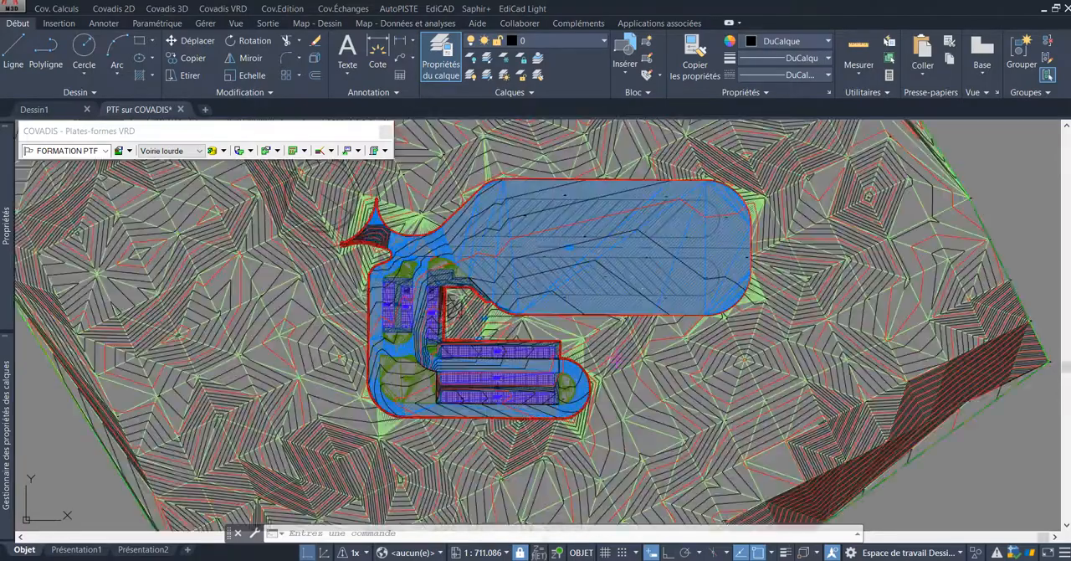
mouse_move(613, 361)
middle_down()
mouse_move(646, 287)
mouse_move(622, 403)
middle_up()
click(631, 266)
scroll(649, 313, down, 2)
scroll(627, 396, down, 2)
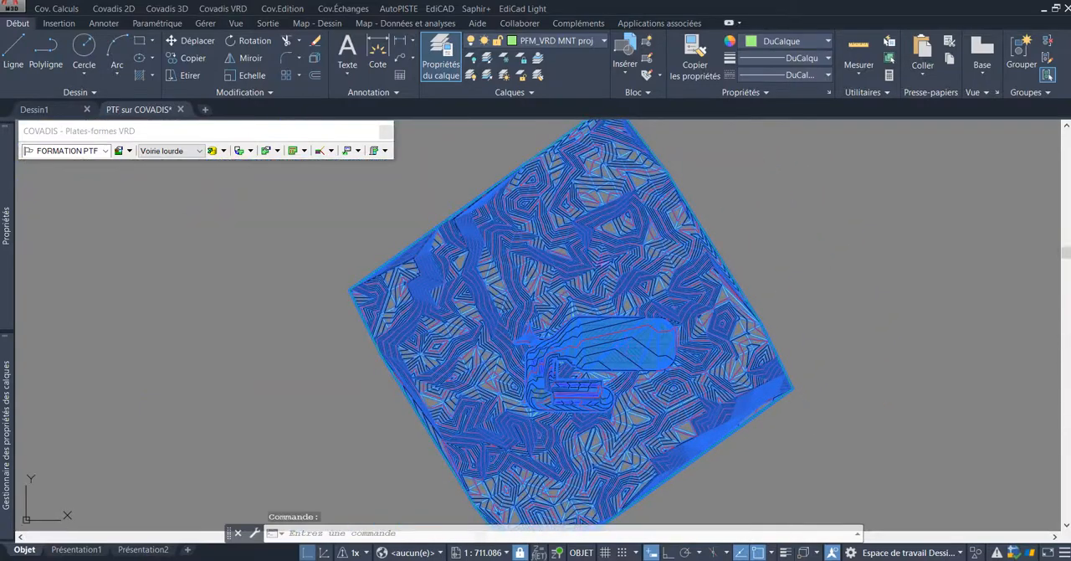
scroll(636, 368, down, 2)
middle_drag(641, 321, 641, 279)
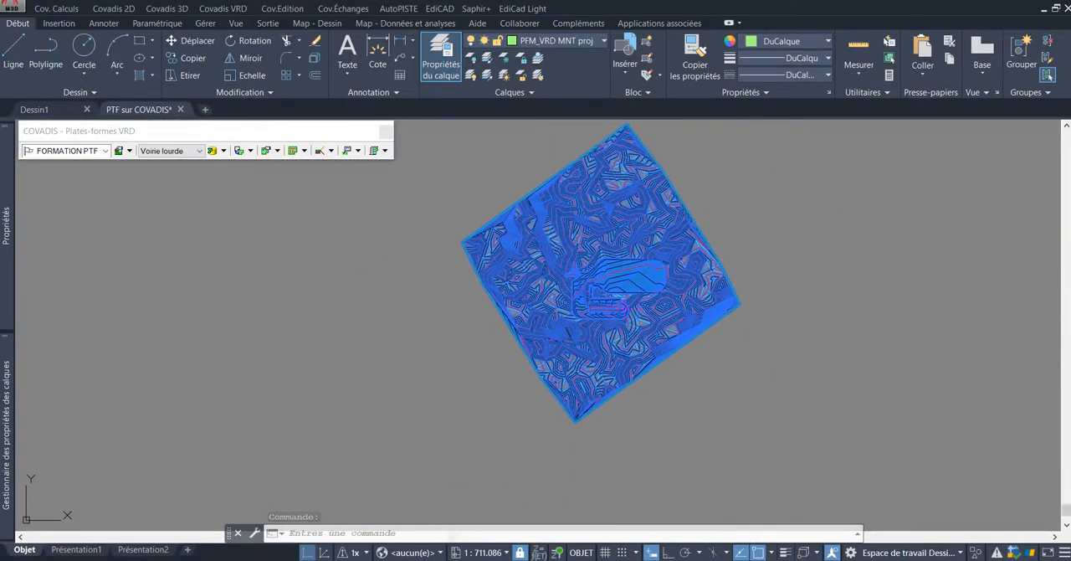
right_click(646, 311)
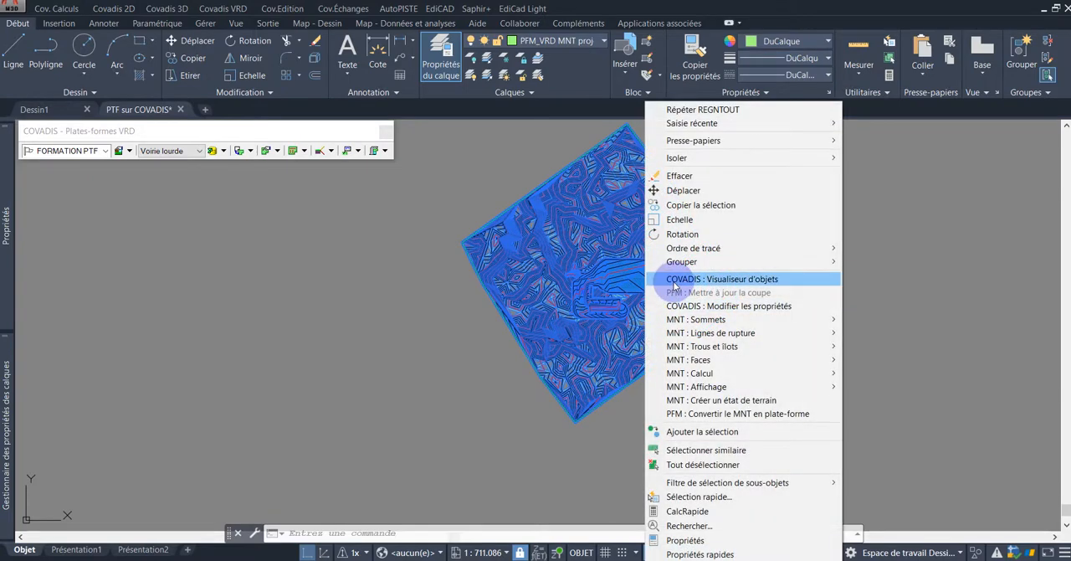
click(769, 281)
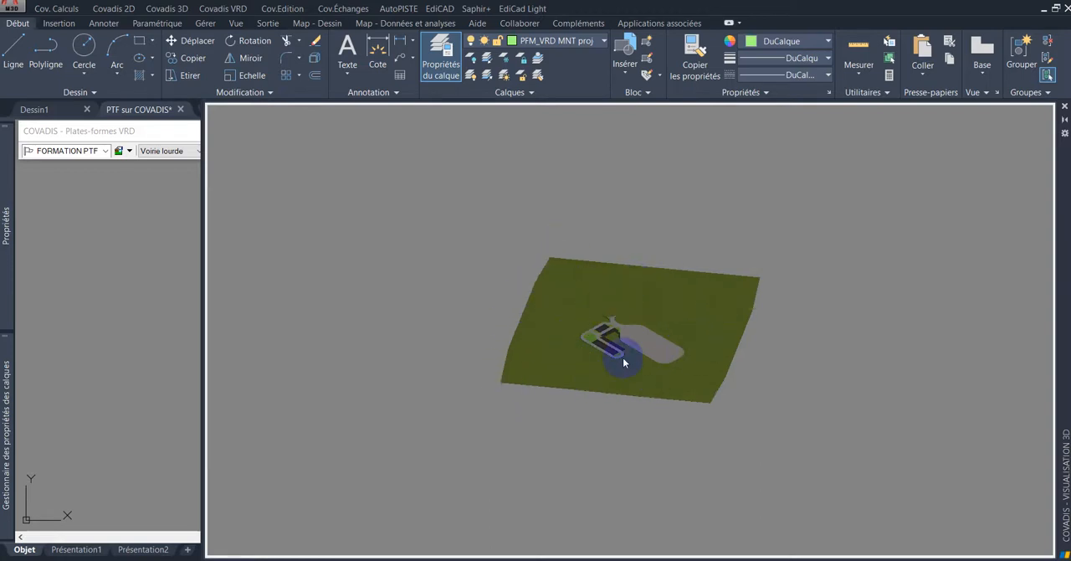
Step: Examine the overall 3D rendering of the roads, parking, green areas and large traffic area from several angles
scroll(625, 346, up, 8)
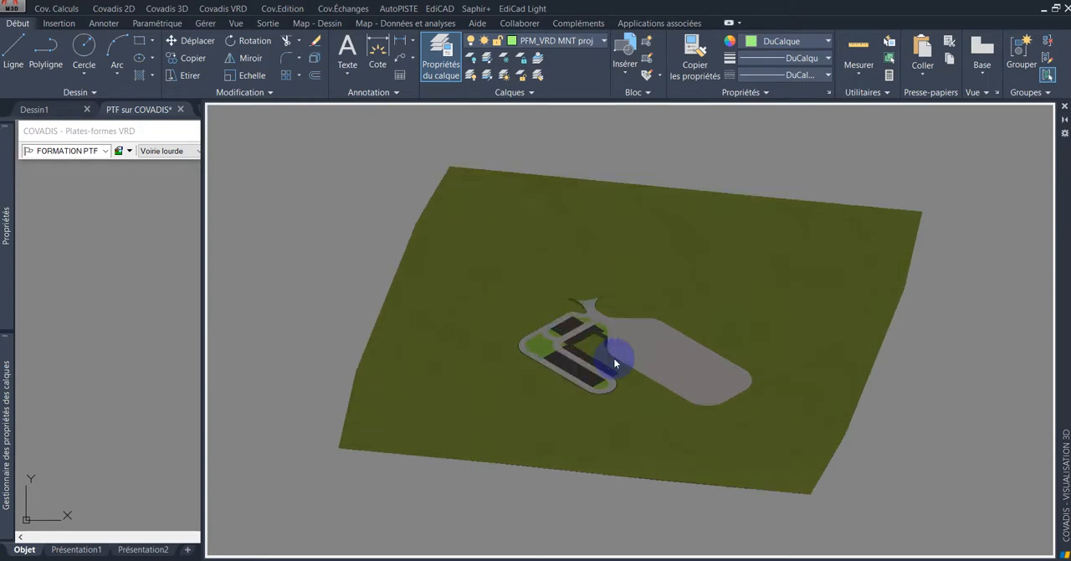
scroll(592, 388, up, 3)
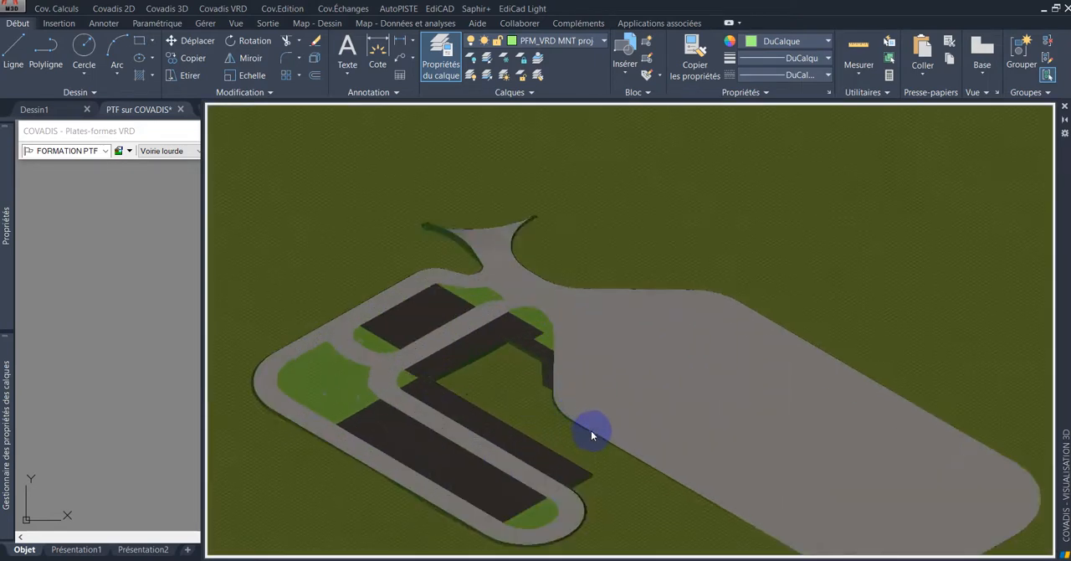
scroll(672, 391, down, 10)
shift+middle_drag(676, 388, 601, 379)
scroll(627, 374, up, 7)
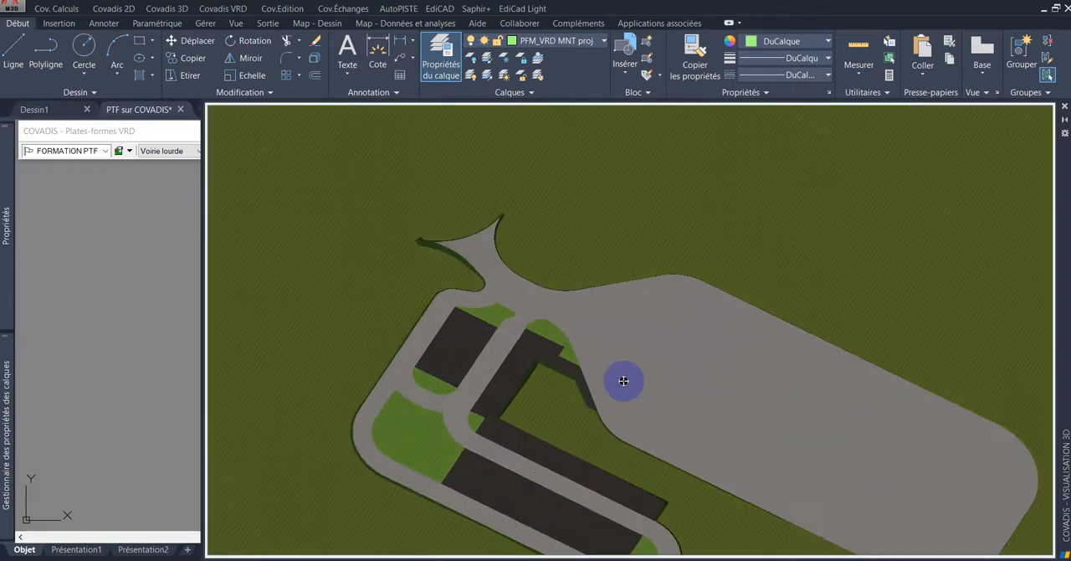
scroll(656, 377, down, 3)
scroll(549, 310, up, 2)
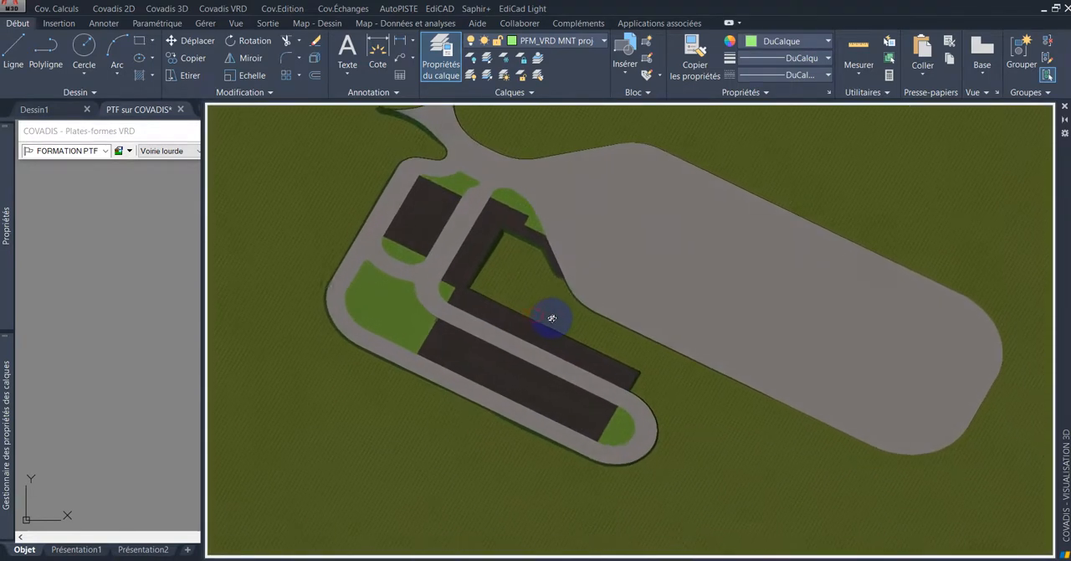
shift+middle_drag(572, 338, 427, 289)
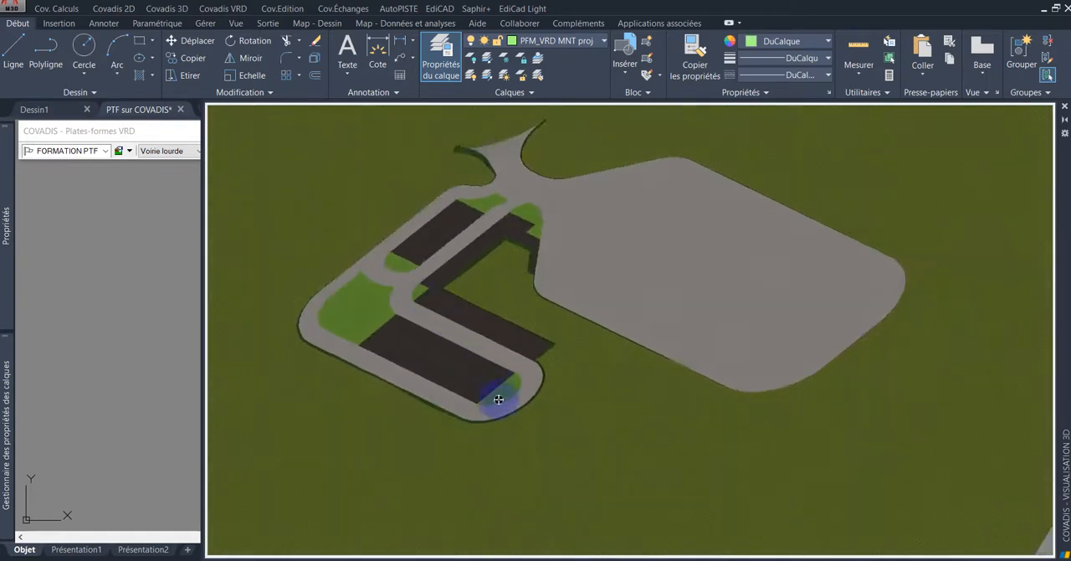
Step: Inspect the southern parking rows, the sidewalk strip between them and the surrounding loop road up close in 3D
scroll(494, 407, up, 5)
shift+middle_drag(474, 404, 554, 327)
shift+middle_drag(465, 297, 448, 310)
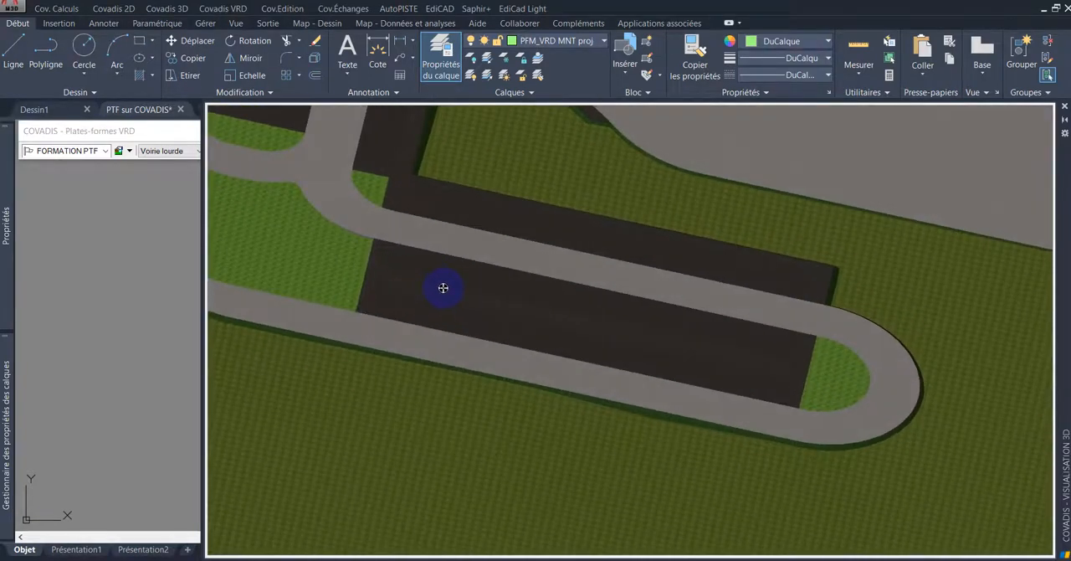
scroll(440, 287, up, 5)
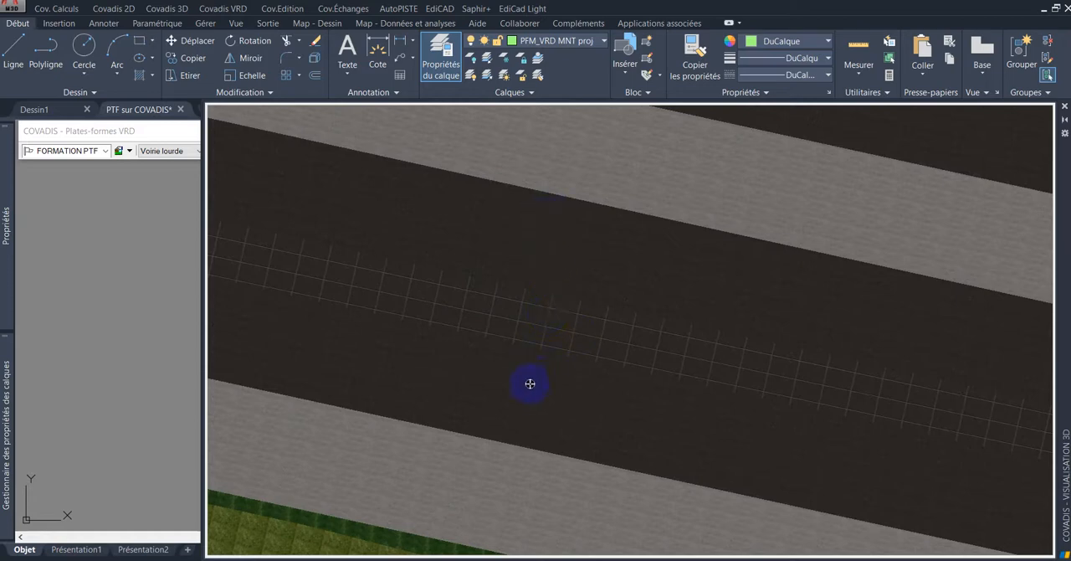
scroll(682, 175, down, 3)
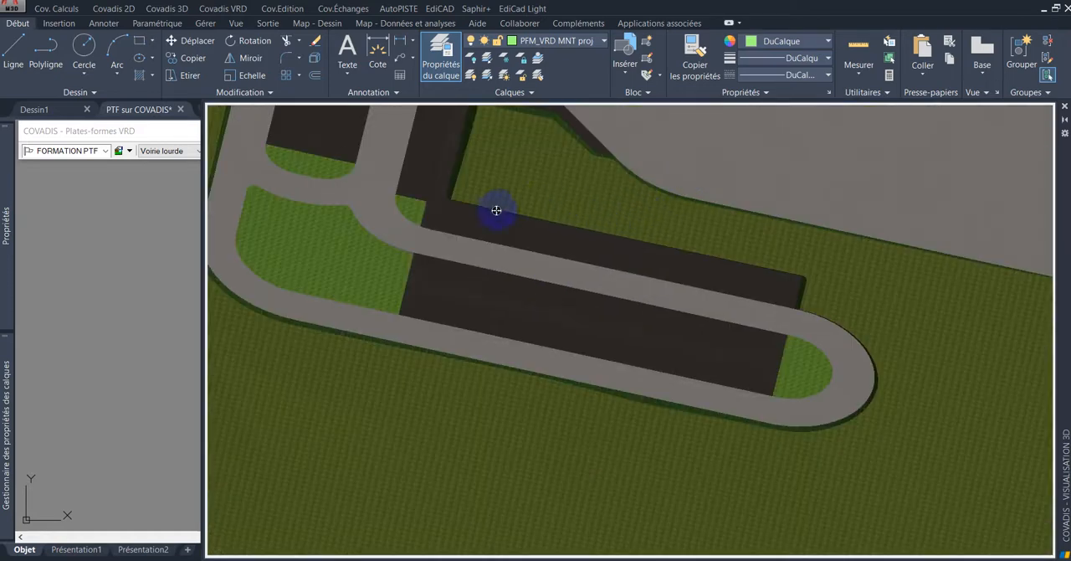
scroll(499, 215, down, 5)
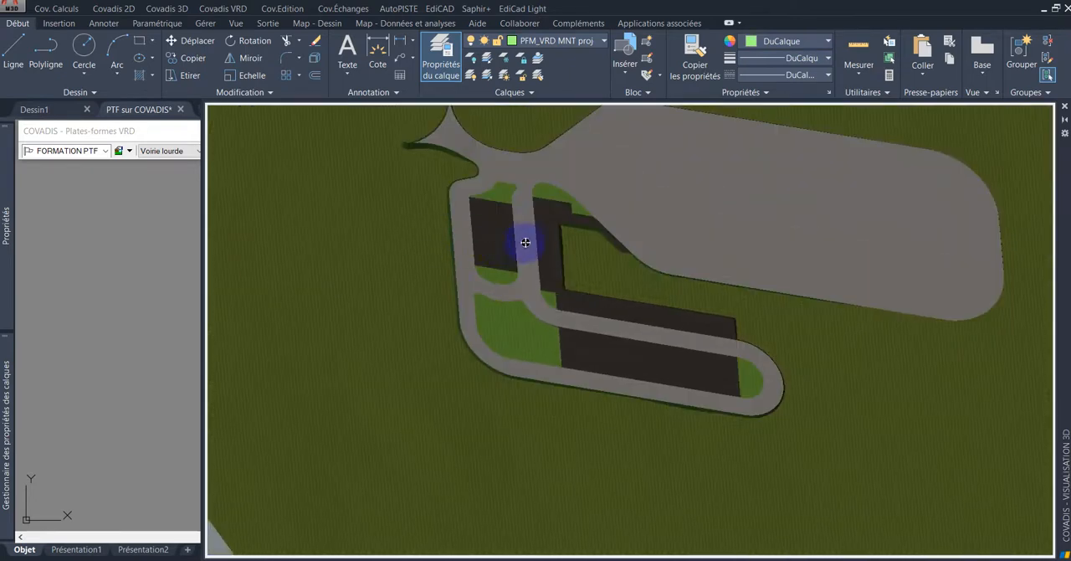
drag(518, 240, 503, 249)
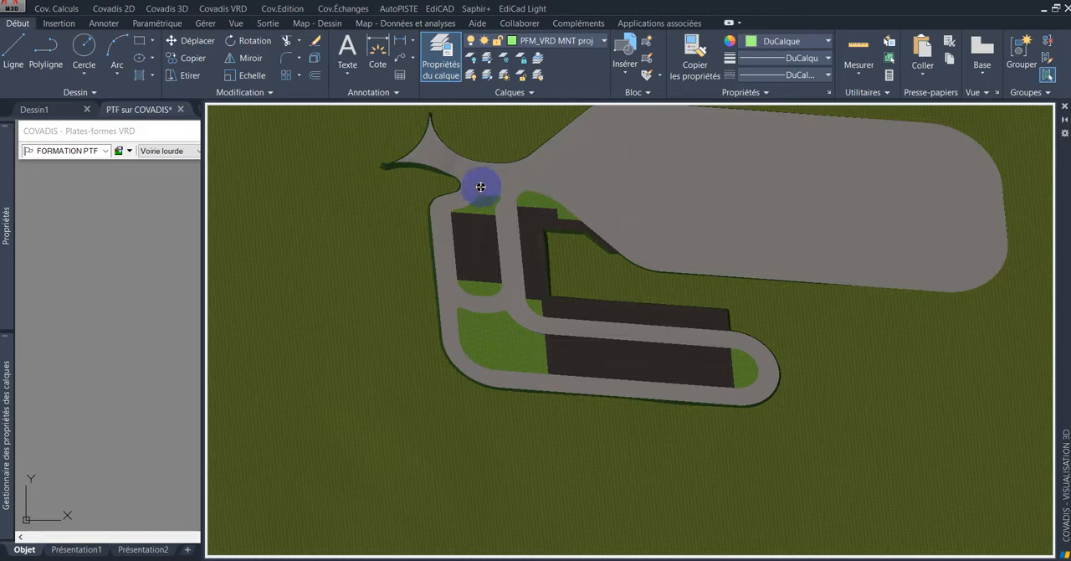
Step: Examine the parking blocks, the central road between them and their position on the whole terrain in 3D
drag(462, 312, 505, 297)
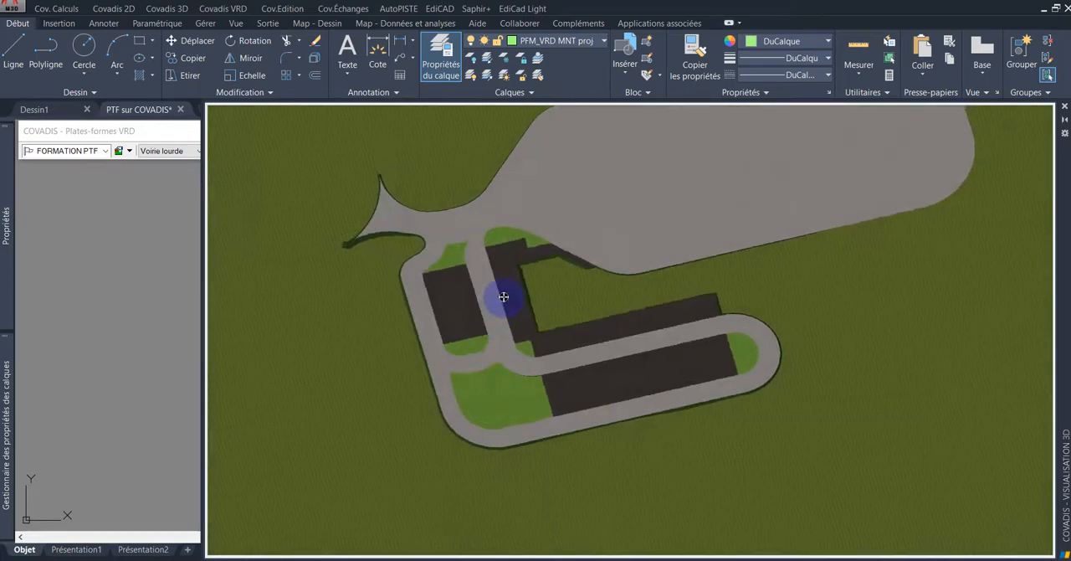
scroll(506, 302, up, 3)
middle_drag(507, 304, 641, 271)
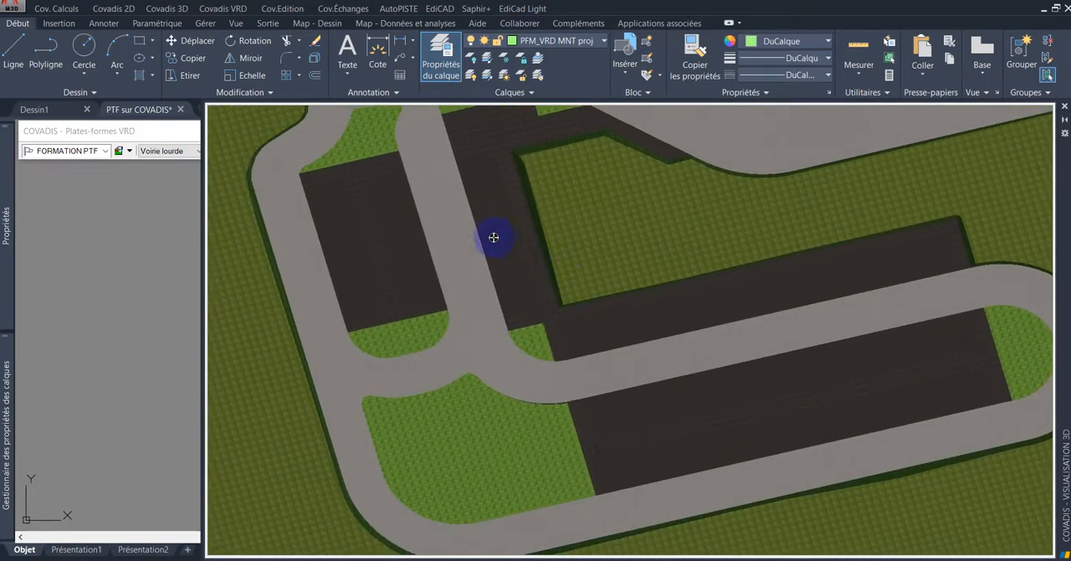
mouse_move(507, 250)
mouse_down()
mouse_move(518, 232)
mouse_move(518, 287)
mouse_move(467, 196)
mouse_move(480, 296)
mouse_move(491, 246)
mouse_move(476, 215)
mouse_move(495, 255)
mouse_up()
scroll(496, 255, down, 5)
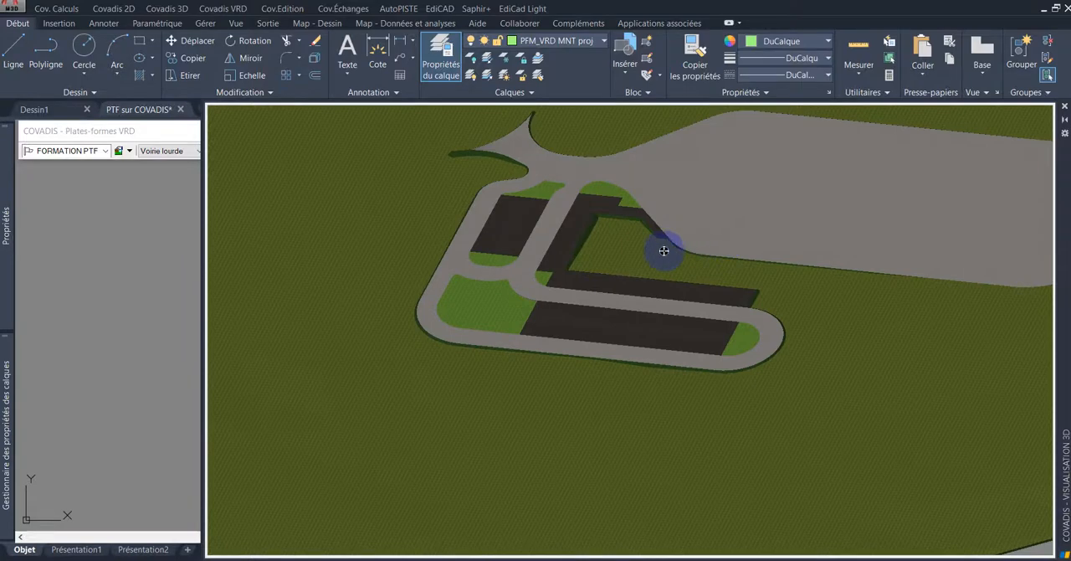
drag(627, 250, 614, 268)
scroll(619, 260, down, 5)
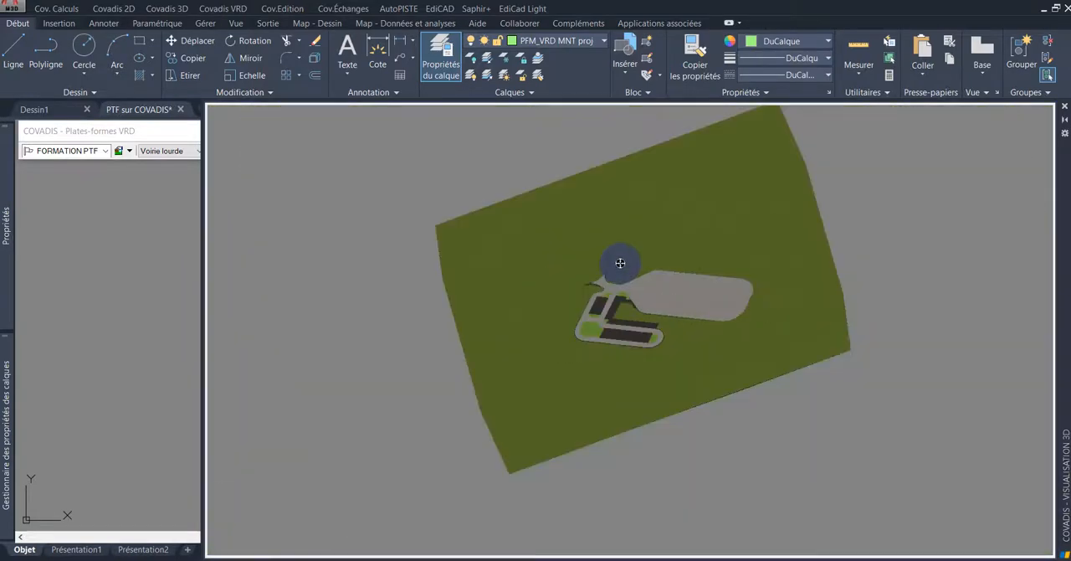
scroll(661, 312, up, 3)
middle_drag(706, 292, 631, 303)
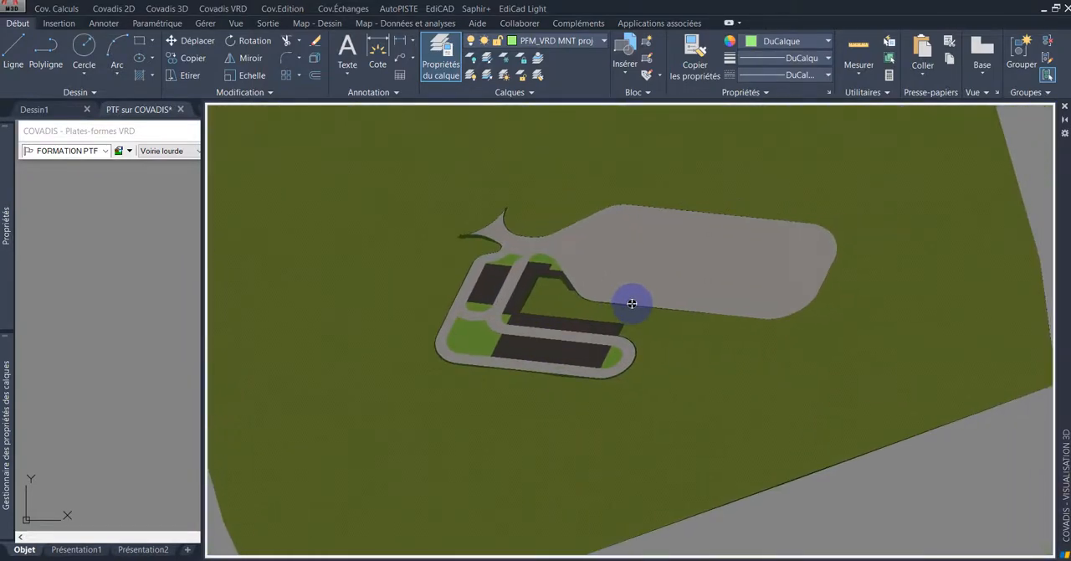
Step: Inspect the rounded eastern end of the loop road and the slopes beside the adjoining parking rows in 3D
scroll(552, 312, up, 5)
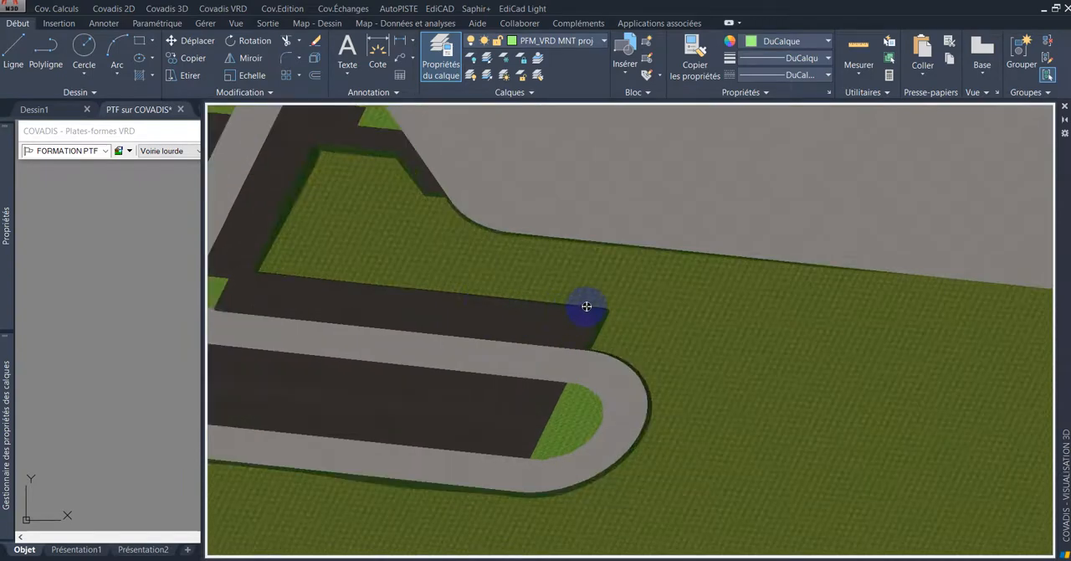
scroll(674, 275, up, 2)
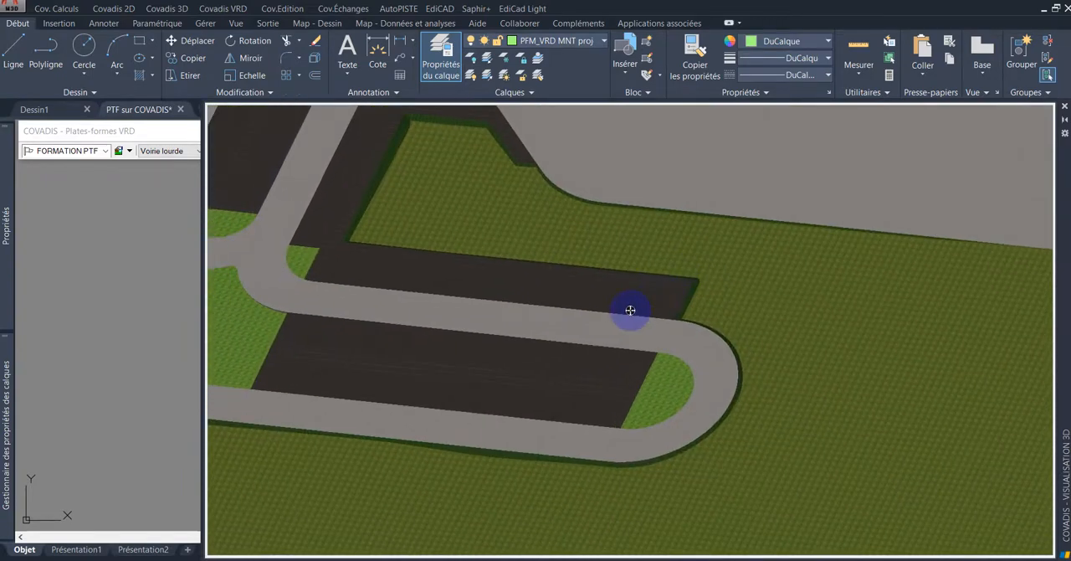
drag(641, 357, 674, 334)
scroll(674, 335, down, 6)
scroll(629, 319, up, 4)
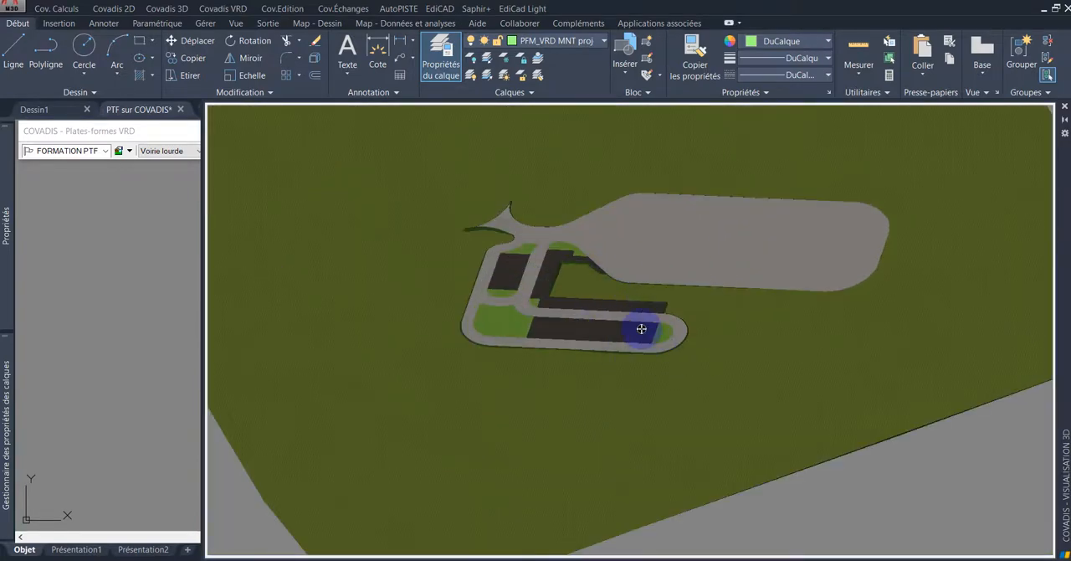
scroll(632, 326, up, 4)
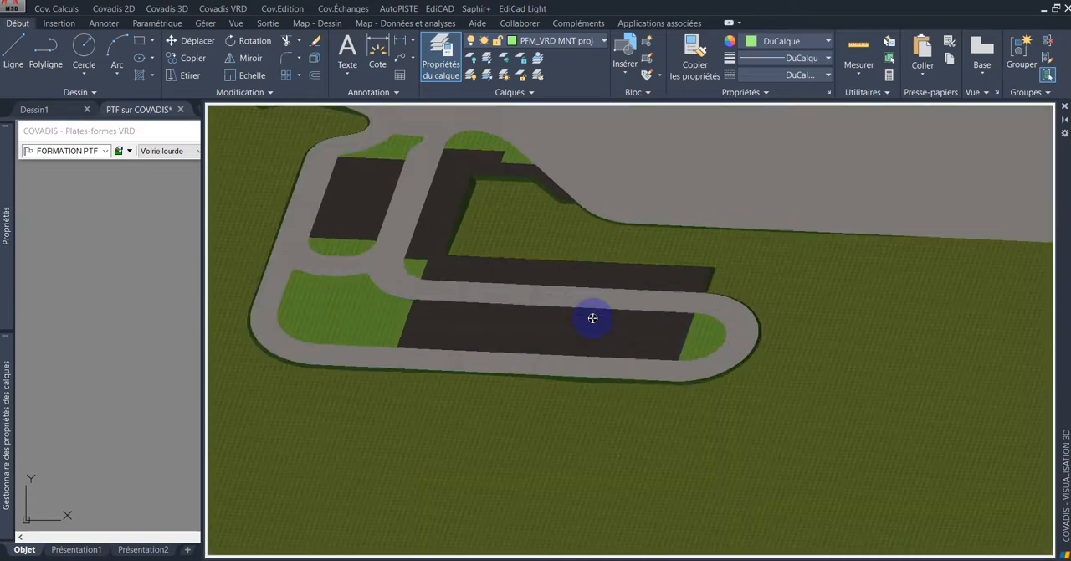
scroll(599, 320, down, 4)
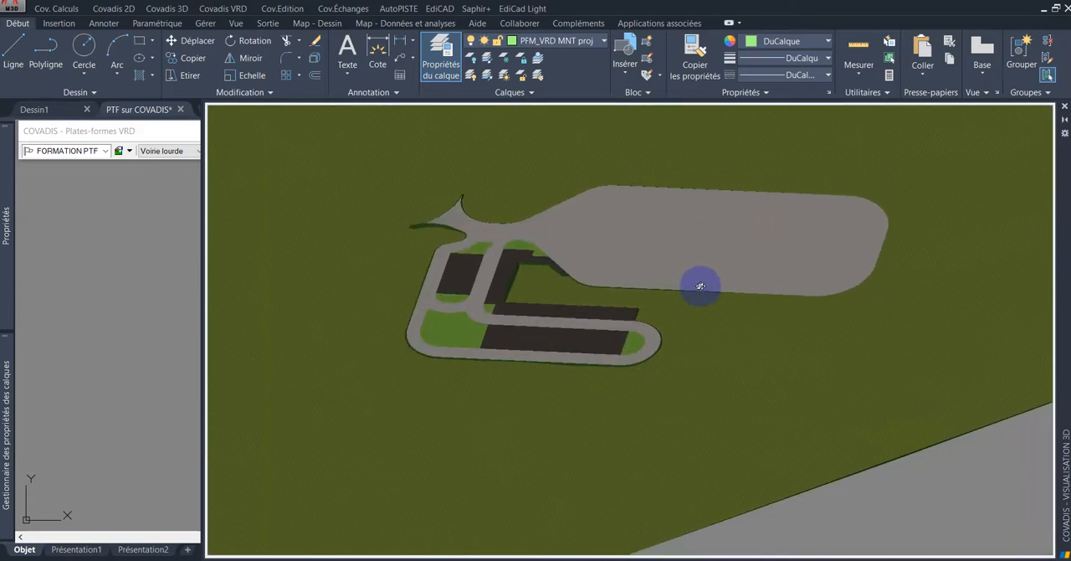
scroll(574, 282, down, 3)
scroll(581, 301, up, 4)
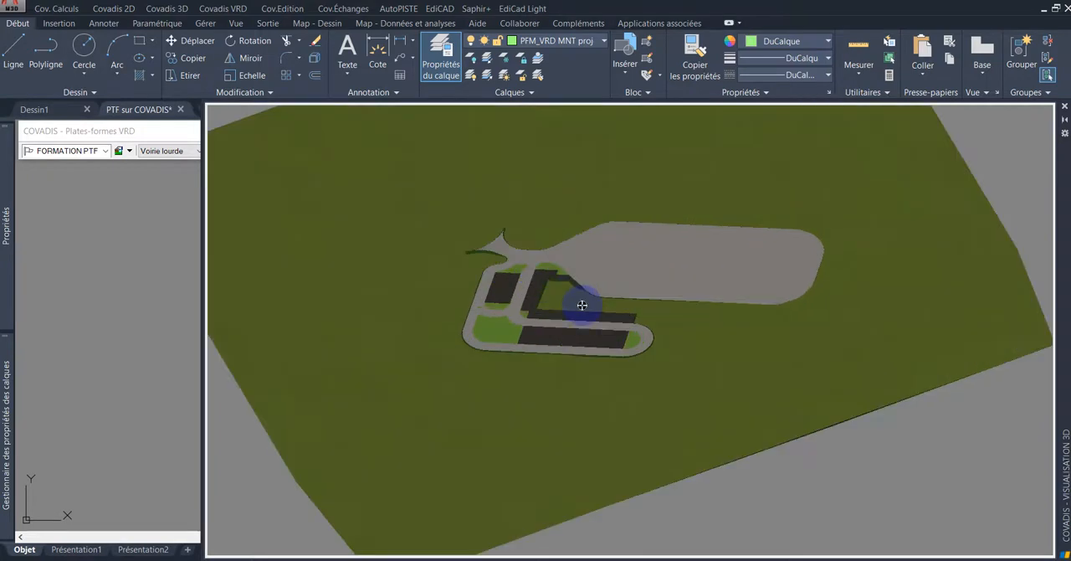
middle_drag(564, 294, 609, 299)
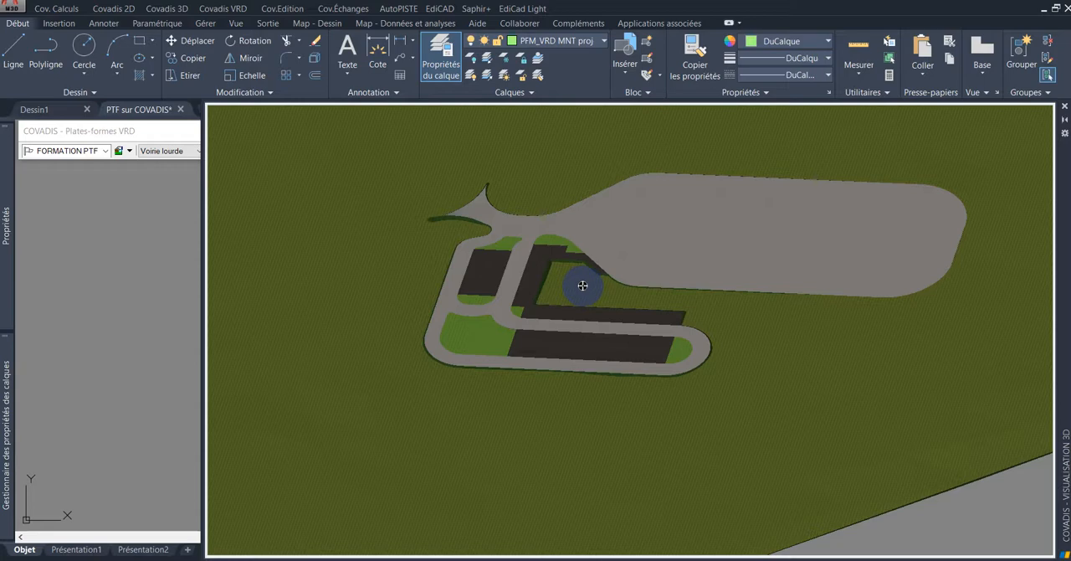
Step: Examine the enclosed terrain area between the parking rows, sidewalks and large traffic area in 3D from a rotated viewpoint
shift+middle_drag(502, 306, 587, 383)
scroll(587, 382, up, 2)
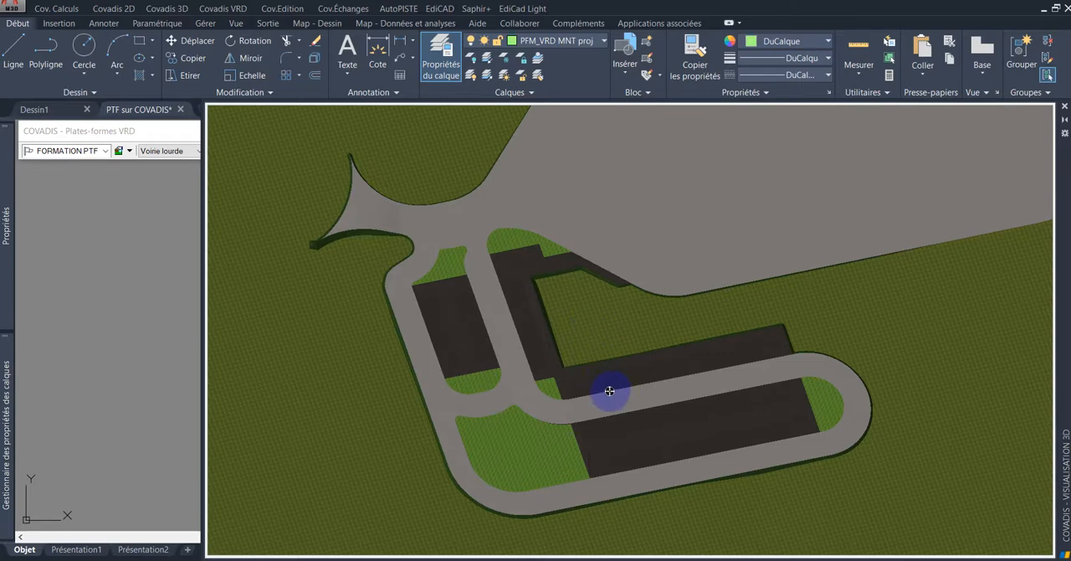
scroll(606, 383, up, 2)
scroll(600, 371, down, 3)
scroll(593, 363, up, 2)
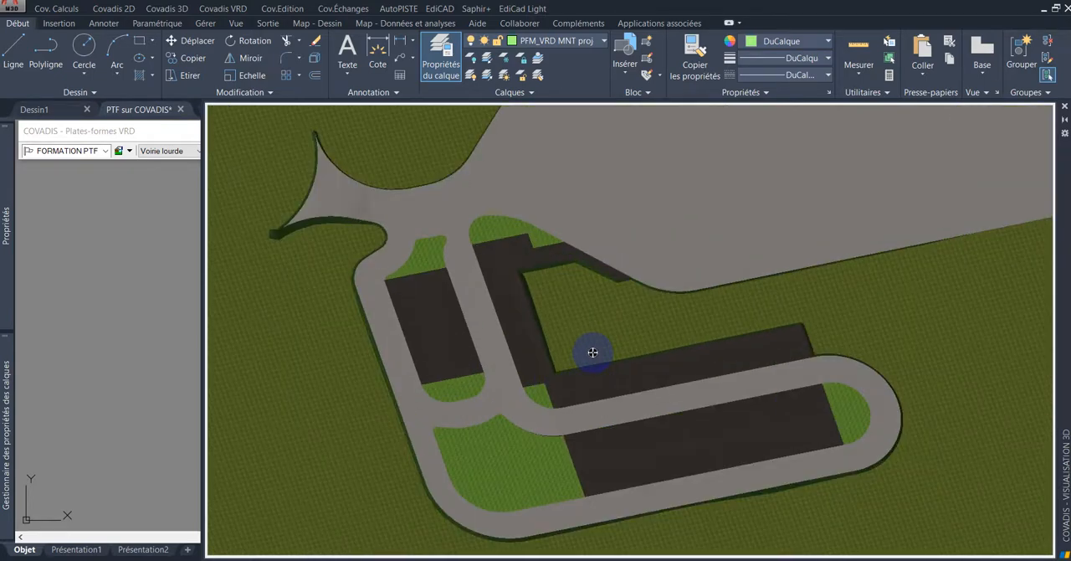
scroll(604, 400, up, 1)
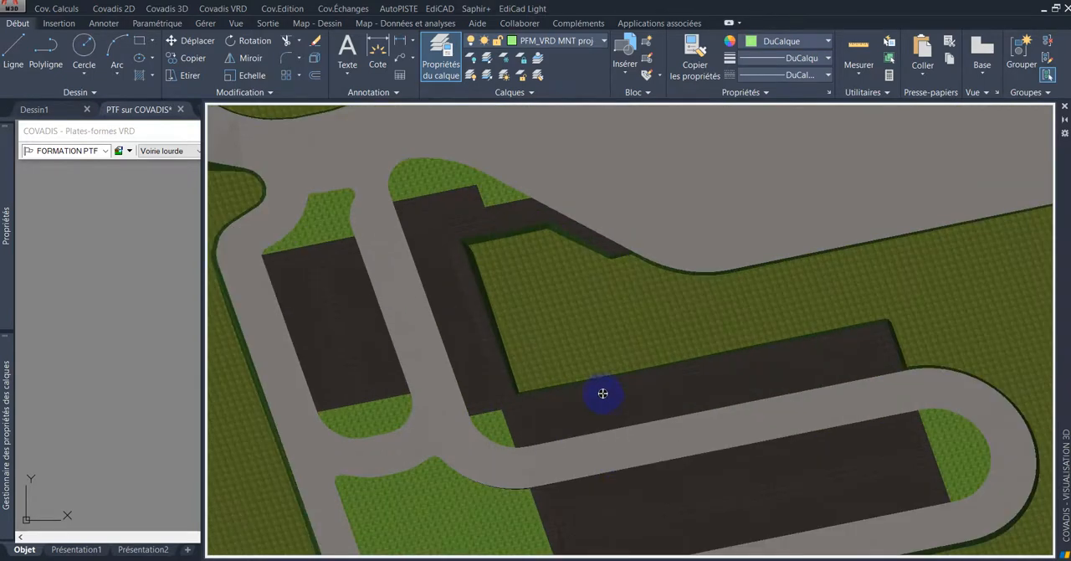
scroll(597, 381, down, 3)
scroll(598, 378, down, 3)
middle_drag(645, 358, 601, 373)
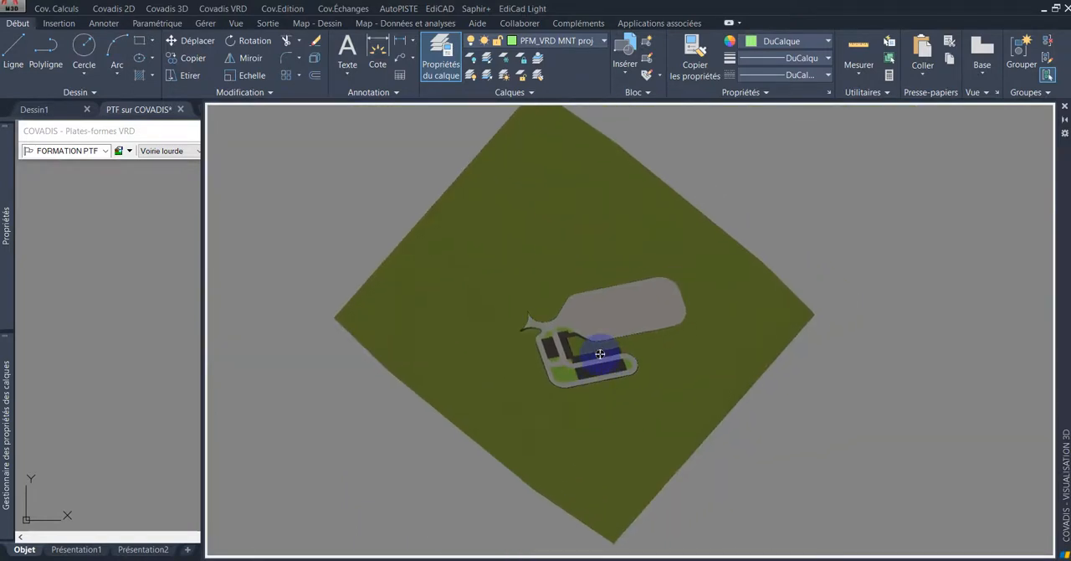
scroll(599, 351, up, 2)
scroll(588, 365, up, 3)
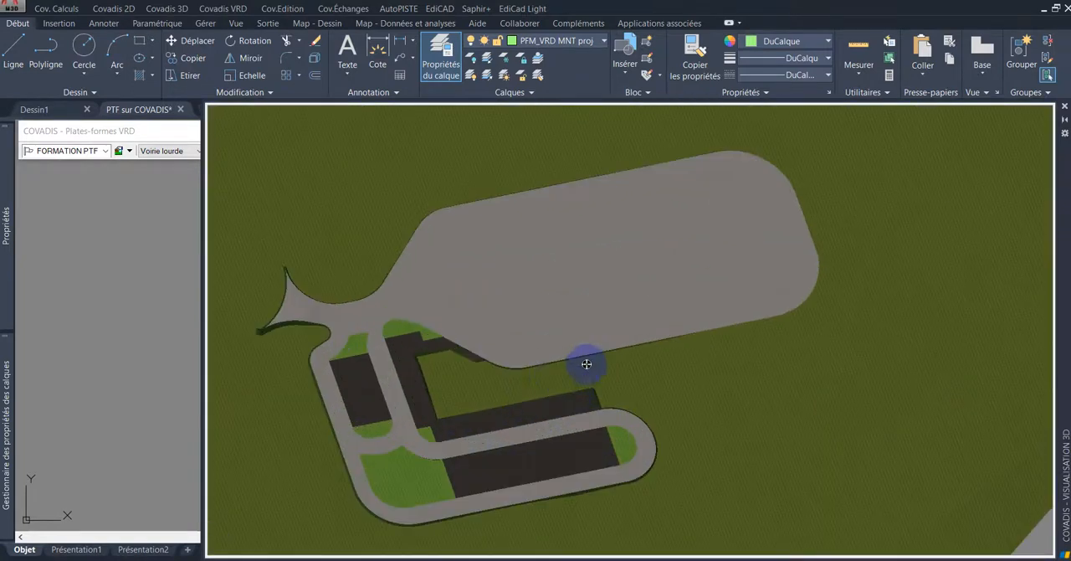
scroll(534, 361, up, 1)
drag(532, 358, 466, 340)
drag(470, 377, 423, 368)
scroll(427, 371, up, 3)
middle_drag(442, 377, 569, 316)
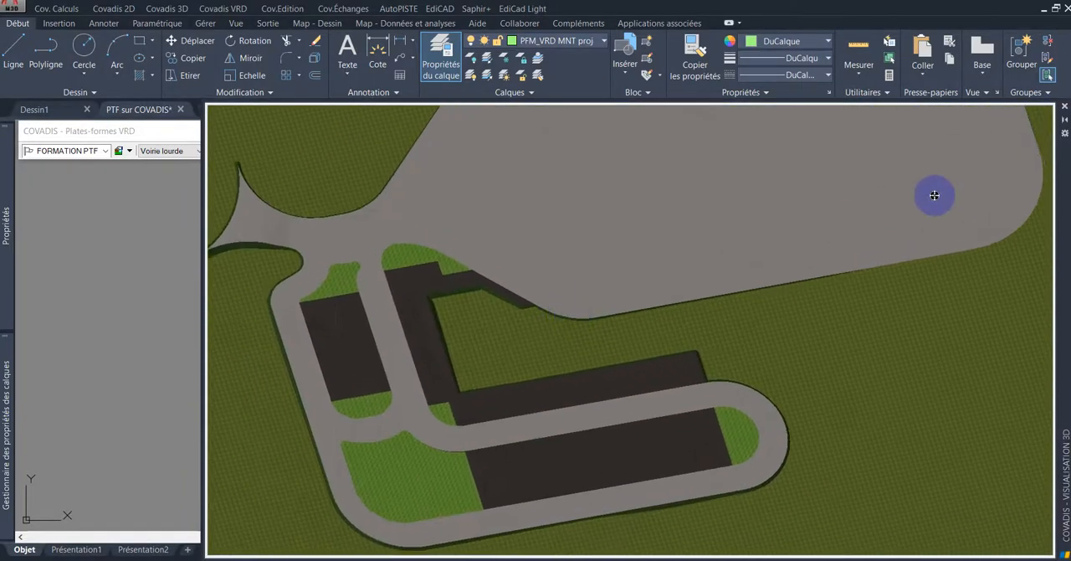
Step: Close the 3D object viewer and deselect the terrain model in the drawing
click(1065, 109)
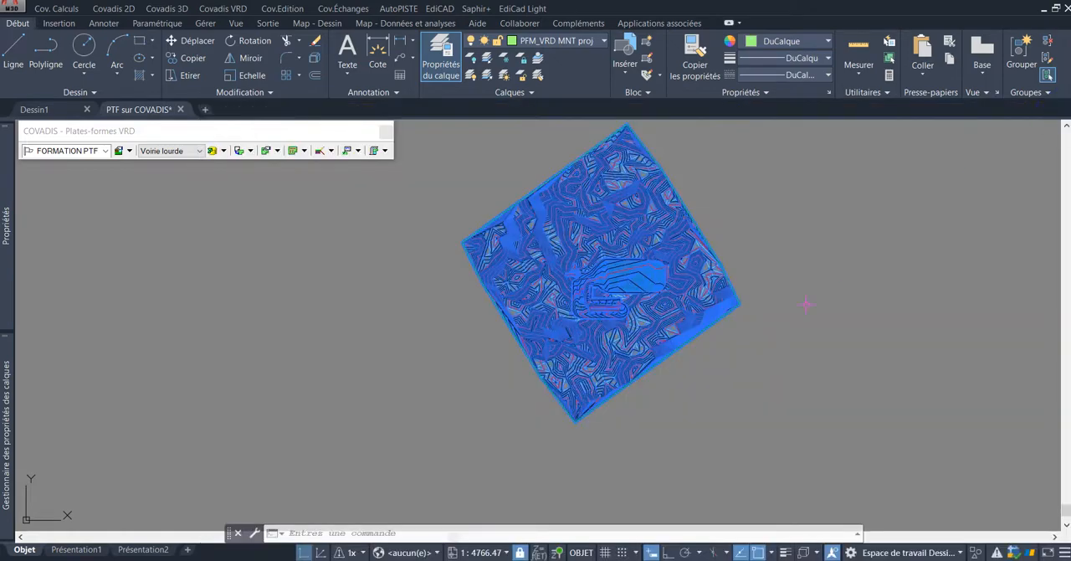
scroll(660, 264, up, 2)
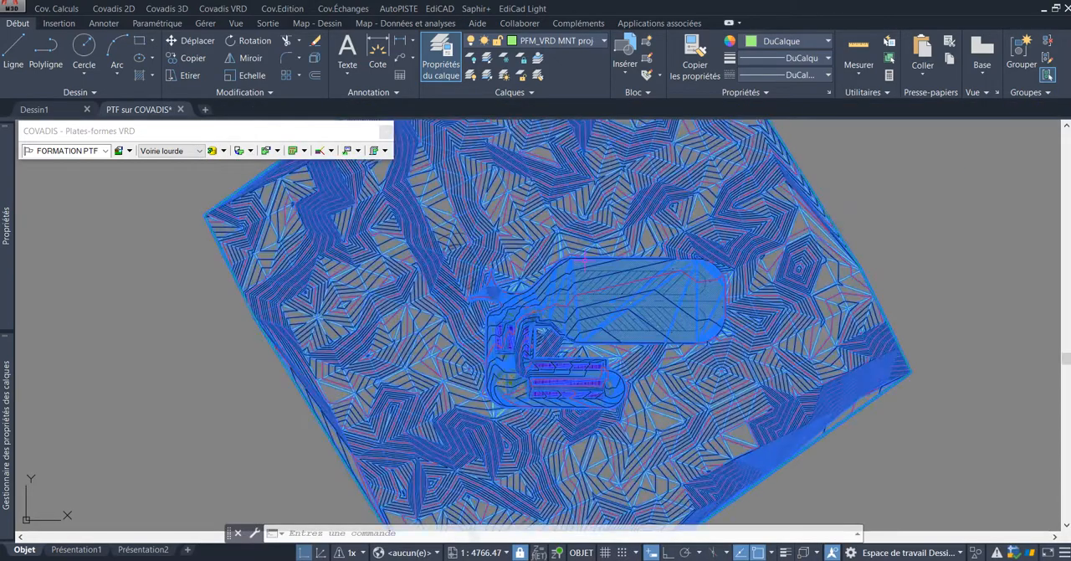
scroll(590, 256, down, 2)
scroll(613, 194, up, 2)
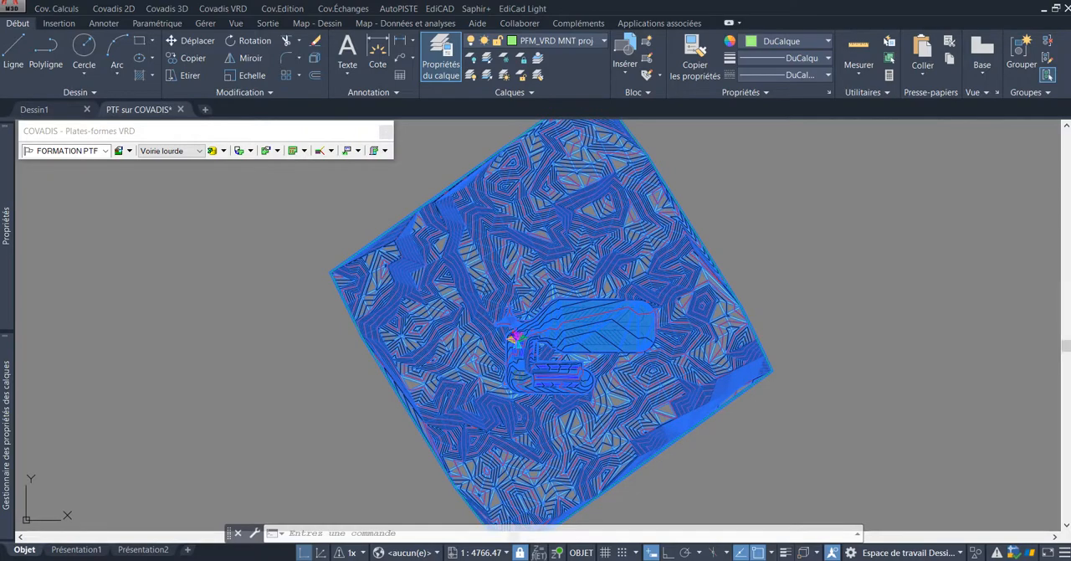
key(Escape)
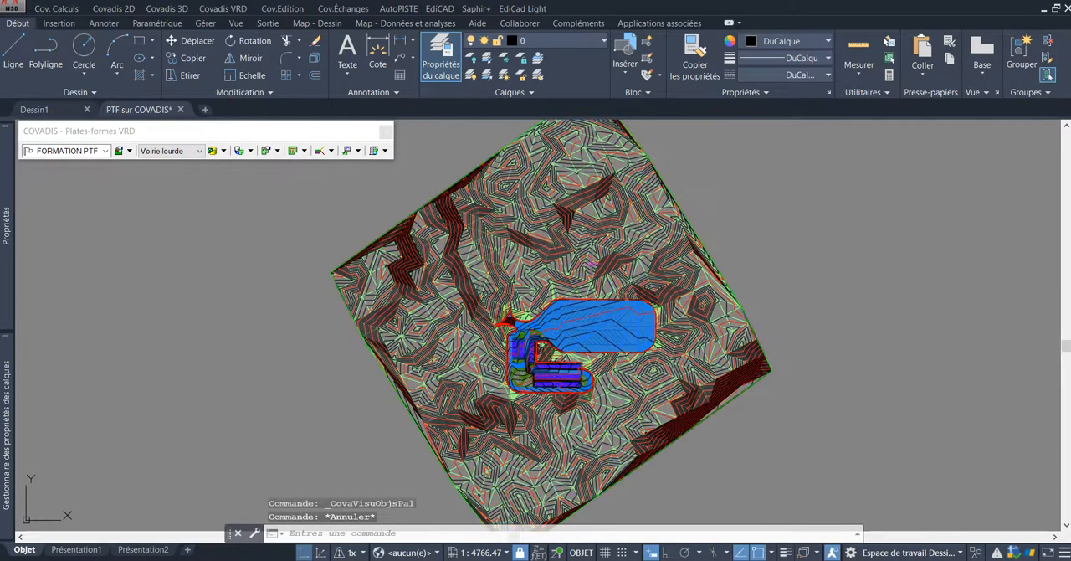
middle_drag(585, 241, 584, 251)
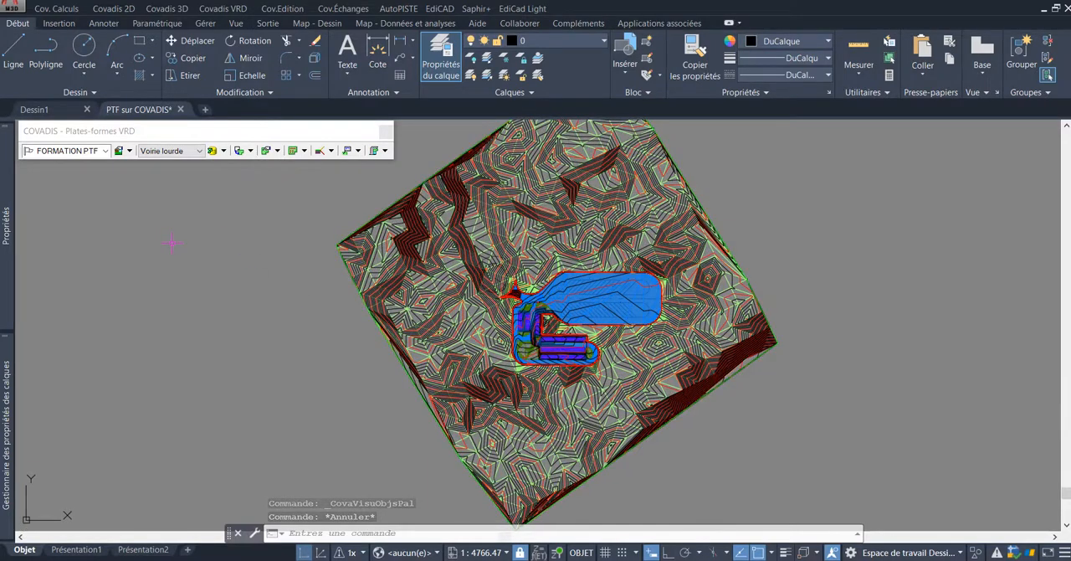
Step: Freeze the layer PFM_VRD MNT projet + talus + TN to hide the project terrain model
mouse_move(9, 219)
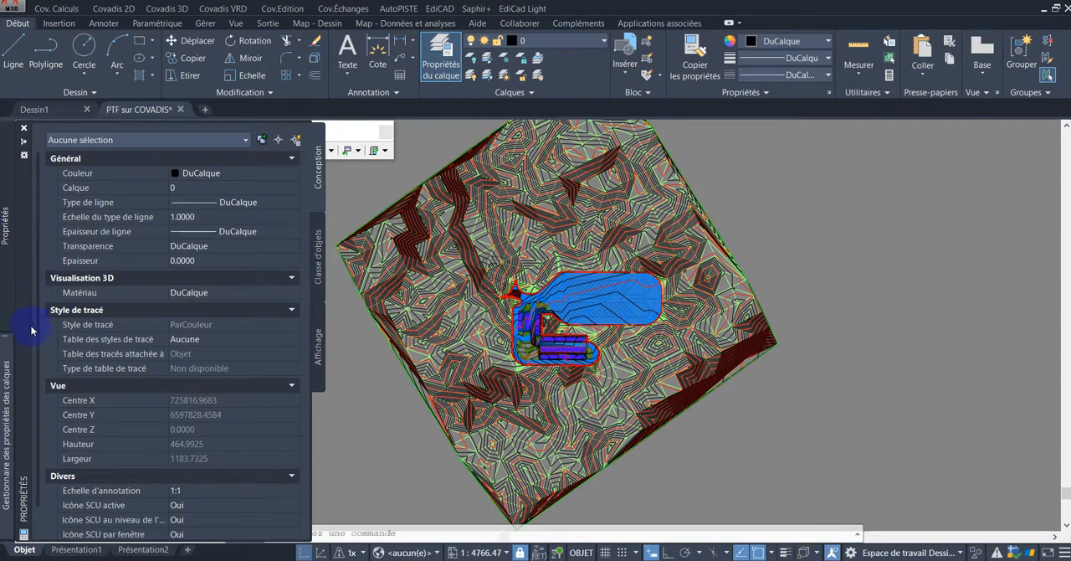
mouse_move(8, 374)
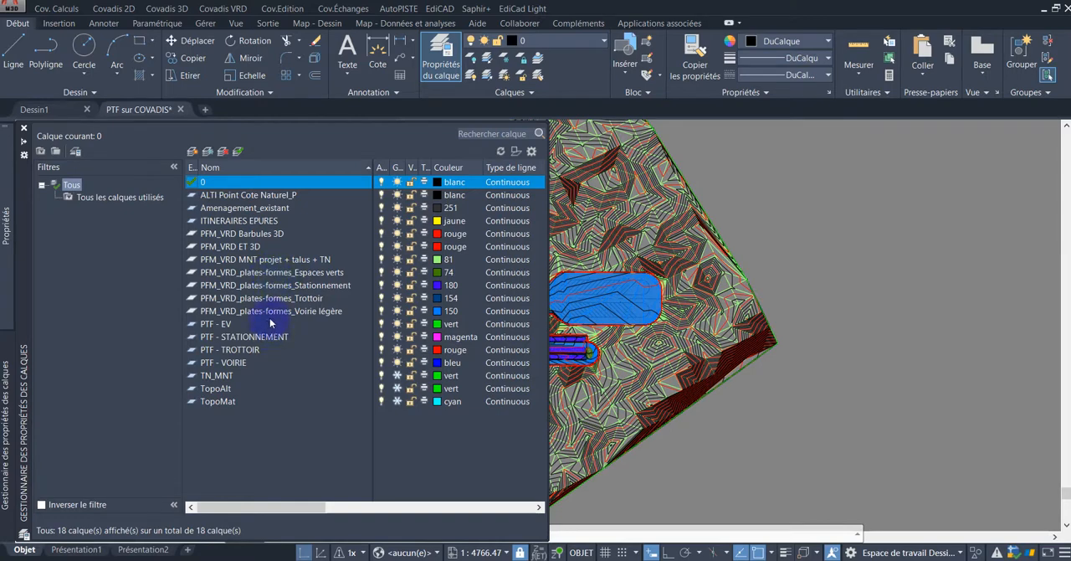
click(256, 263)
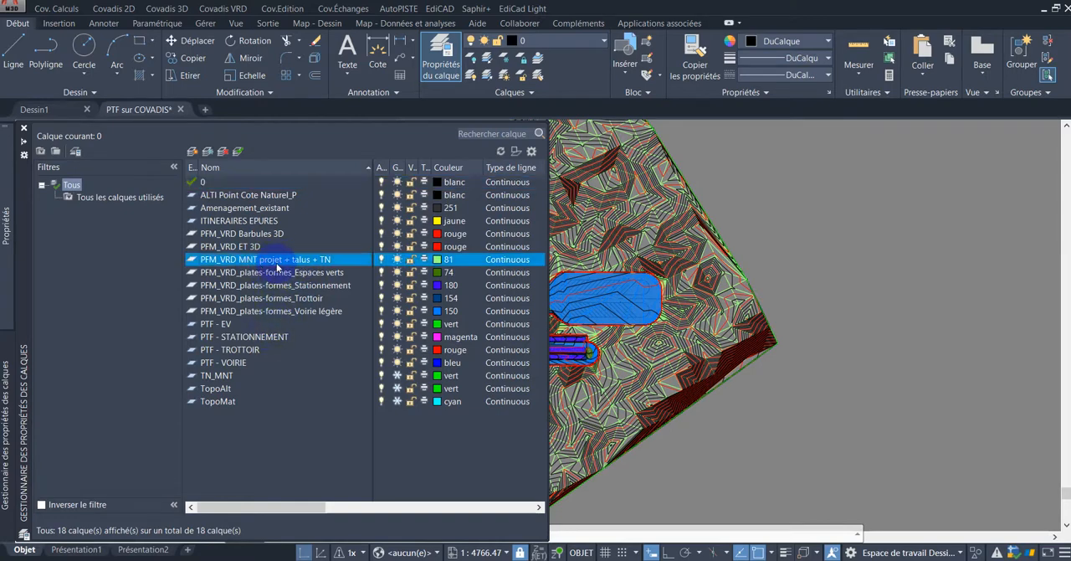
click(380, 260)
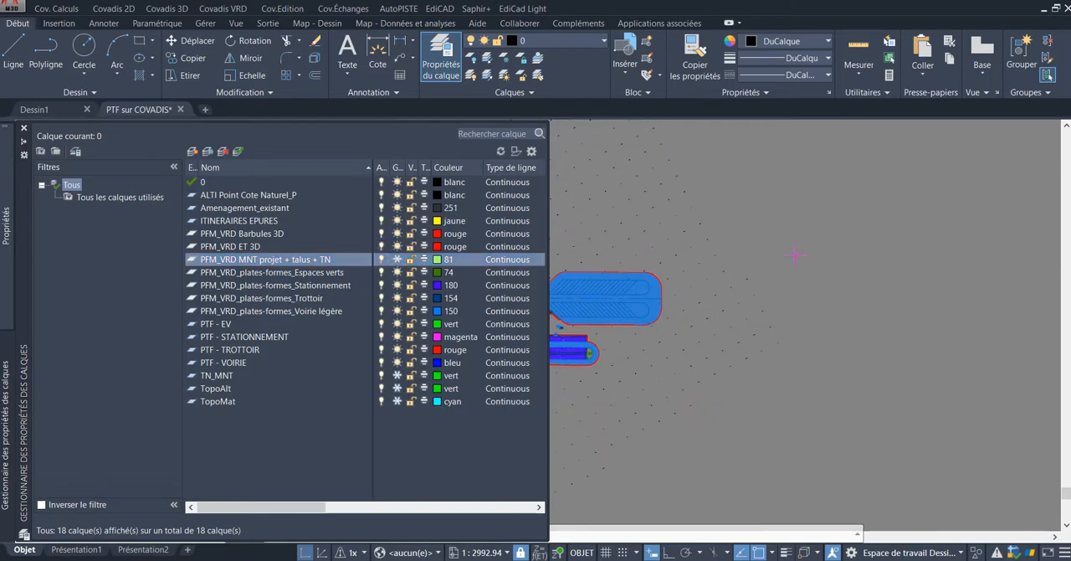
Step: Examine the platform hatches, slope hachures and elevation labels around the parking rows and the loop road's outer edge in plan
scroll(794, 256, down, 2)
scroll(660, 334, up, 10)
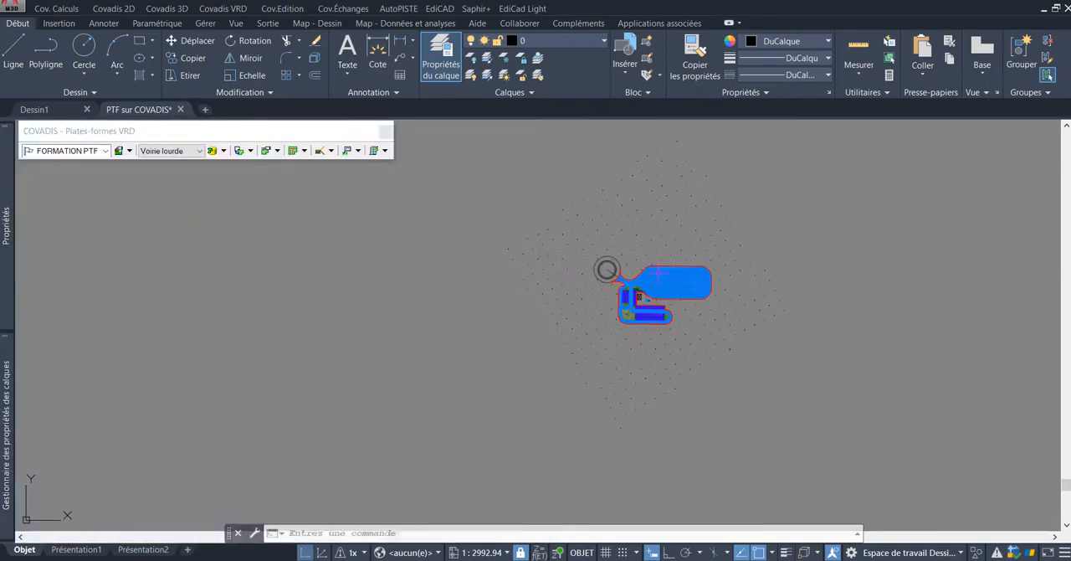
scroll(660, 334, up, 2)
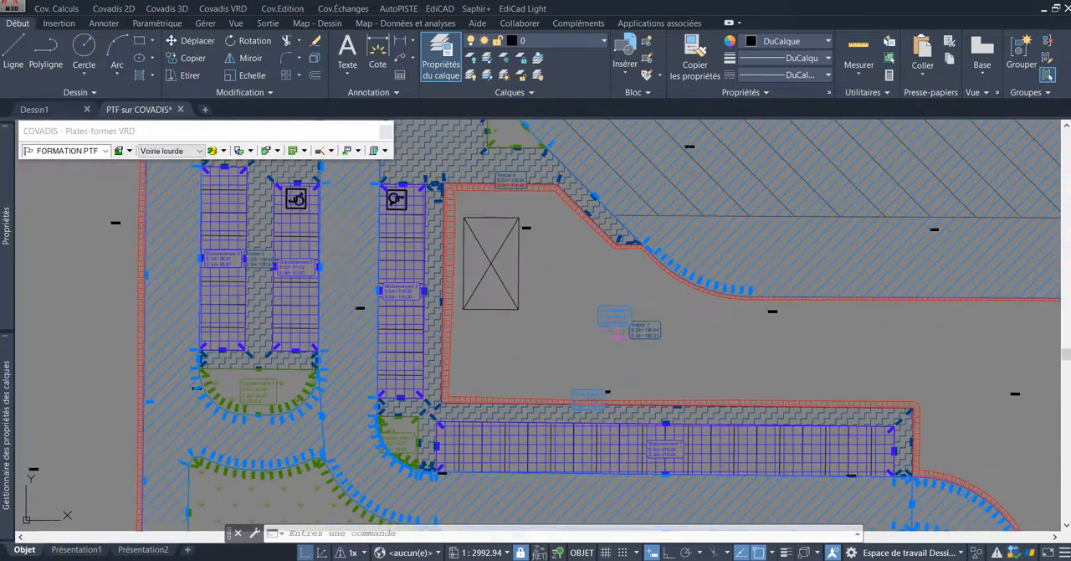
scroll(610, 329, down, 2)
scroll(610, 328, up, 2)
scroll(610, 318, down, 5)
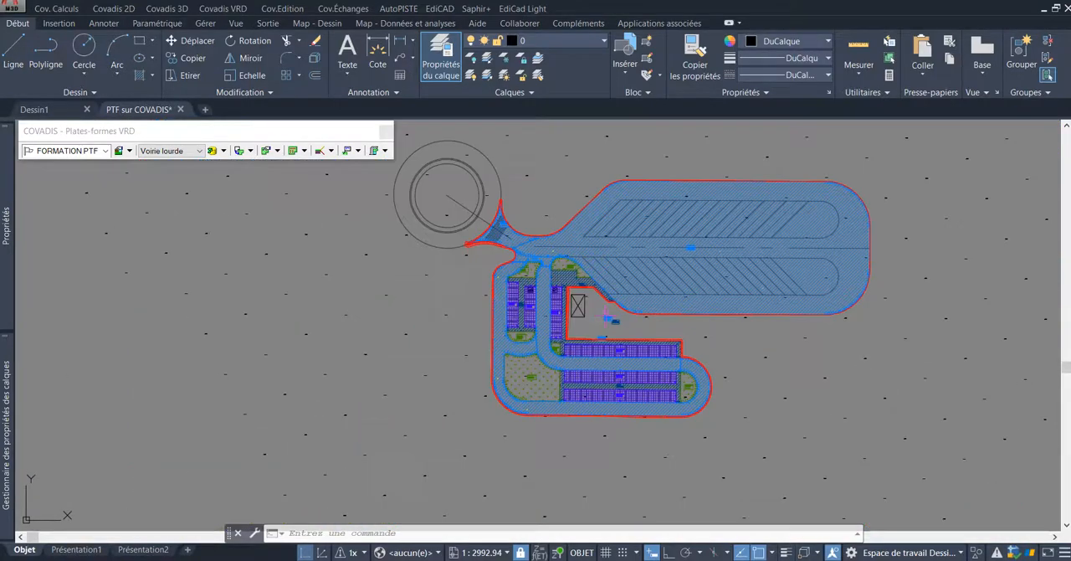
scroll(586, 266, up, 2)
scroll(602, 284, down, 3)
scroll(621, 310, up, 1)
scroll(618, 312, up, 6)
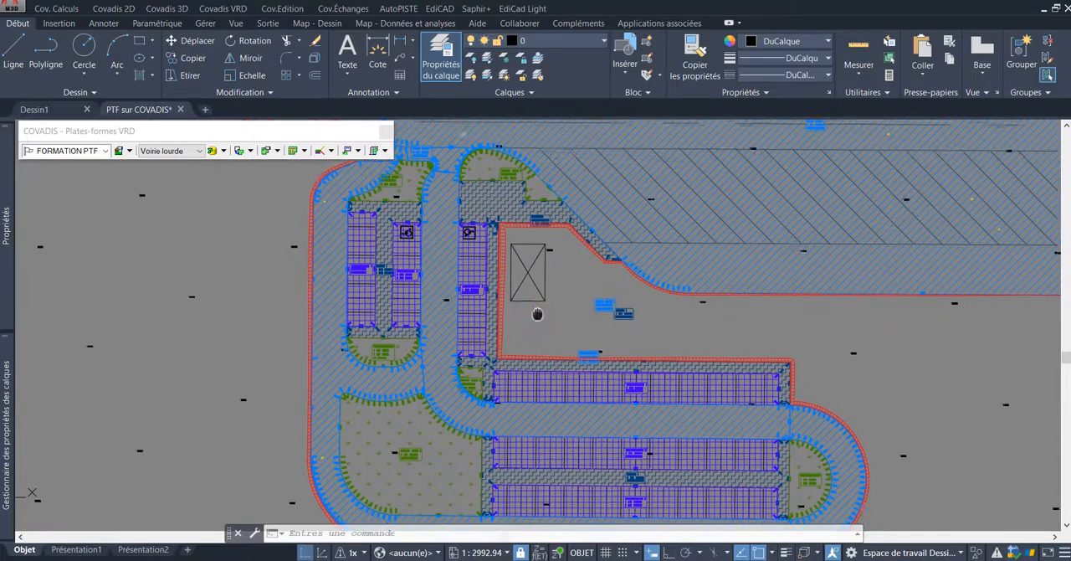
scroll(506, 338, up, 6)
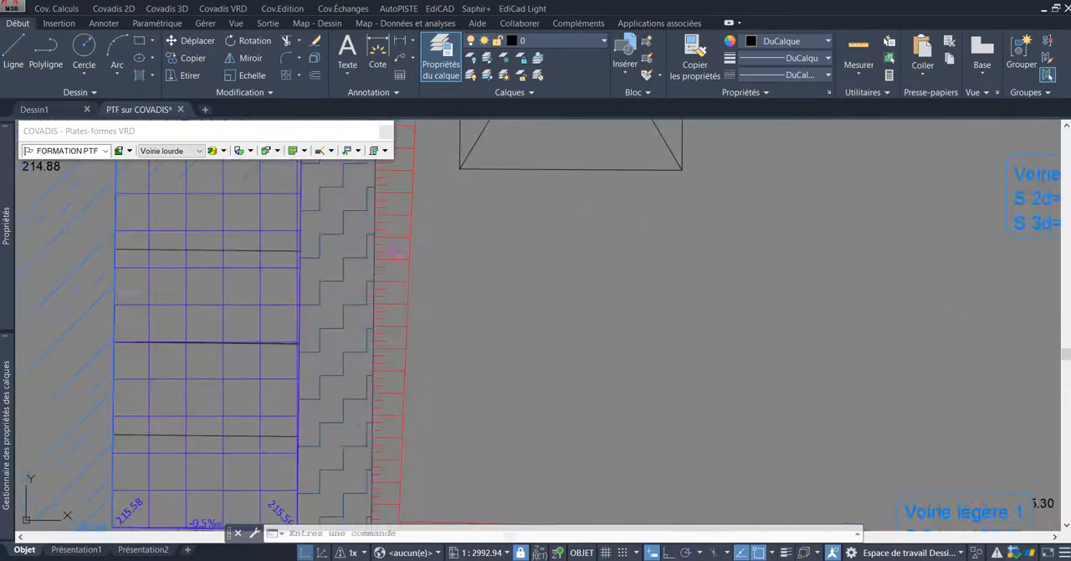
scroll(393, 249, down, 6)
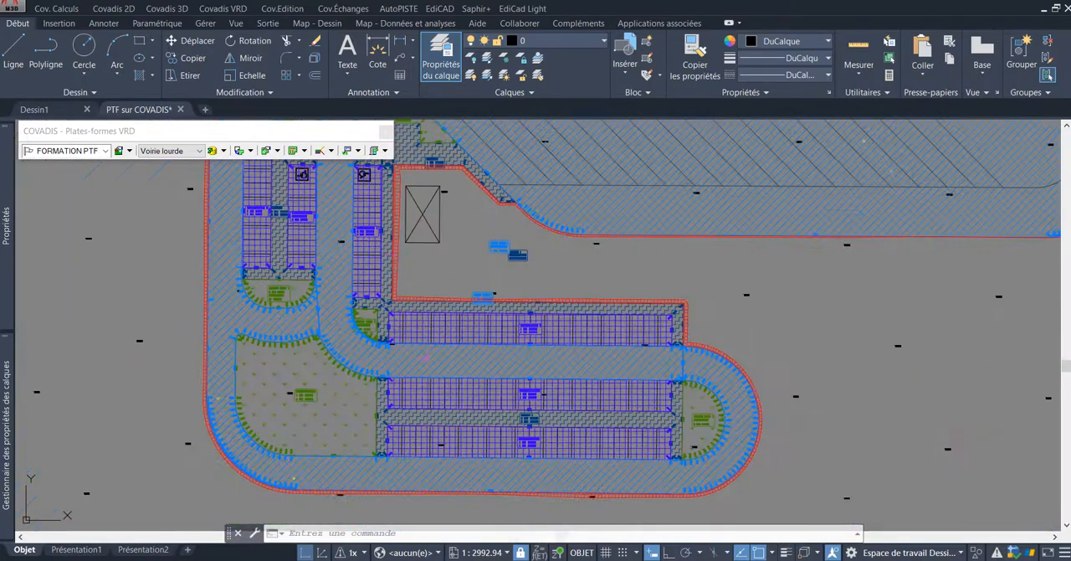
middle_drag(412, 398, 456, 324)
scroll(477, 264, up, 8)
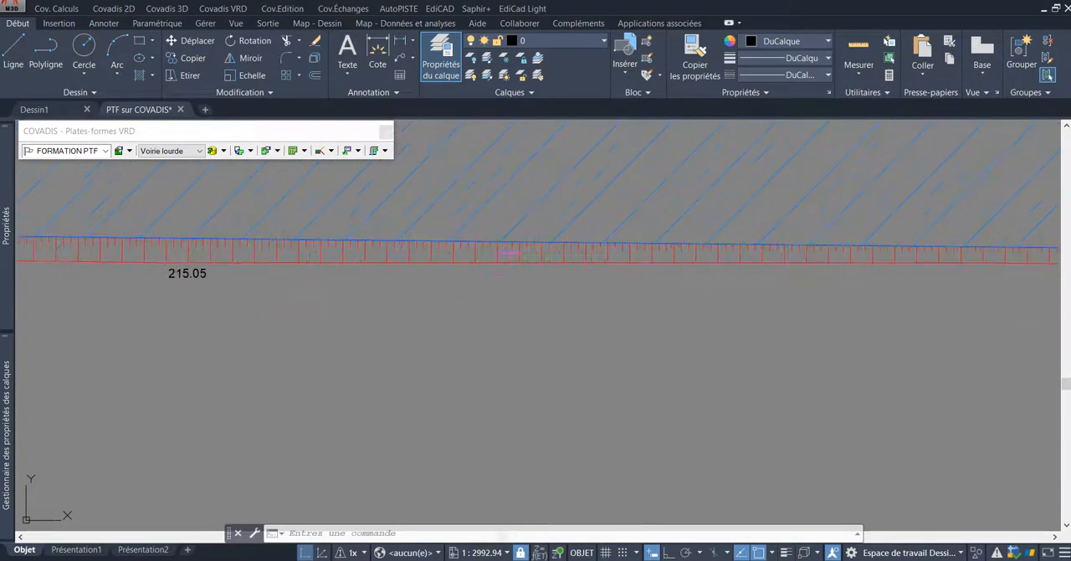
scroll(477, 264, down, 3)
scroll(362, 276, up, 3)
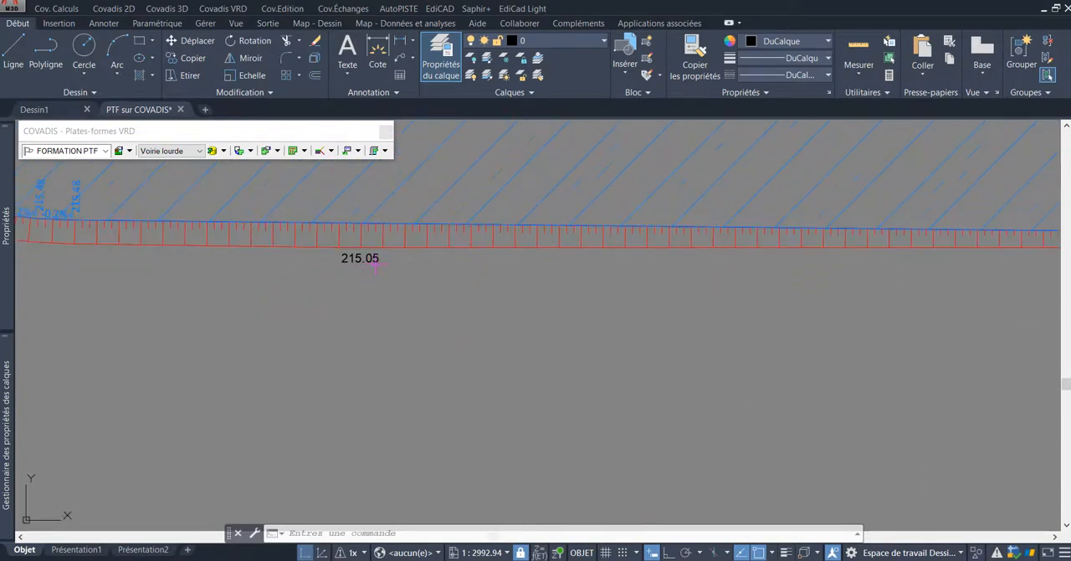
Step: Open the creation assistant for multi-platform projects, review its listed creation stages and close it without creating a project
scroll(375, 263, down, 8)
scroll(435, 214, up, 3)
mouse_move(442, 220)
middle_down()
mouse_move(512, 342)
mouse_move(555, 339)
middle_up()
mouse_move(699, 406)
middle_down()
mouse_move(705, 380)
mouse_move(679, 398)
mouse_move(672, 366)
mouse_move(649, 383)
middle_up()
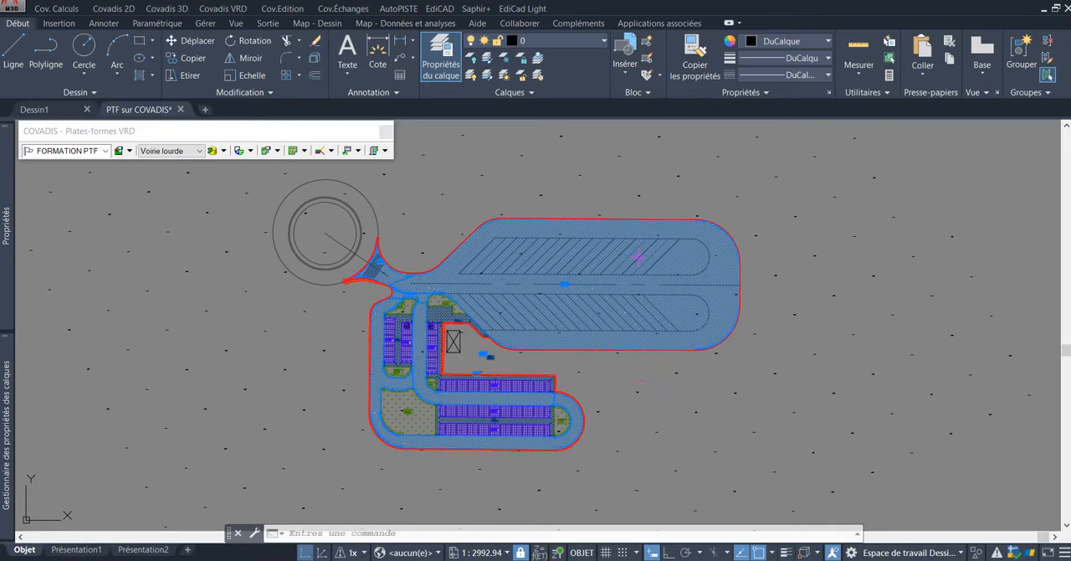
click(222, 12)
mouse_move(259, 43)
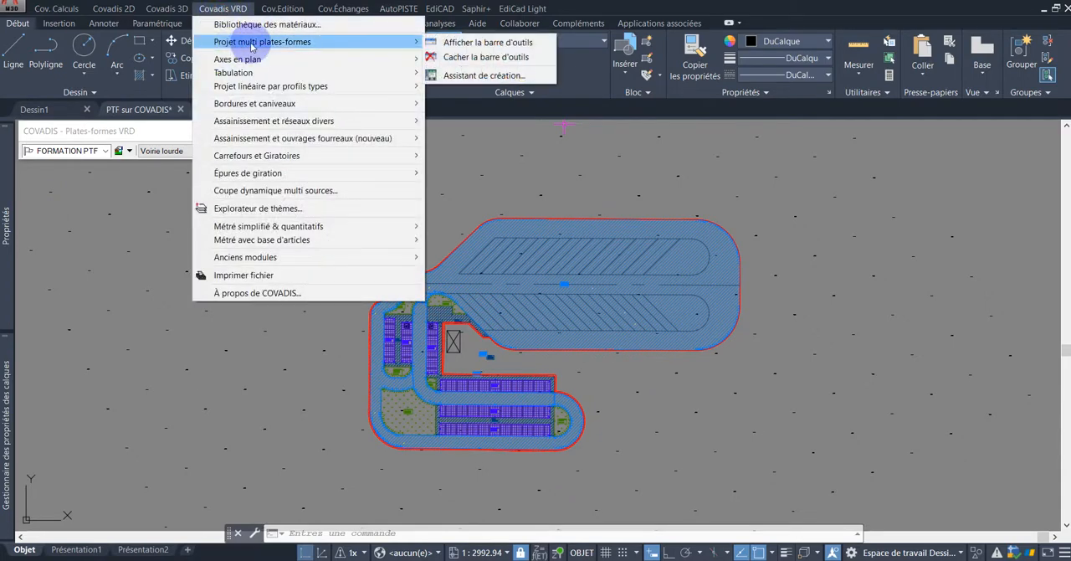
click(478, 76)
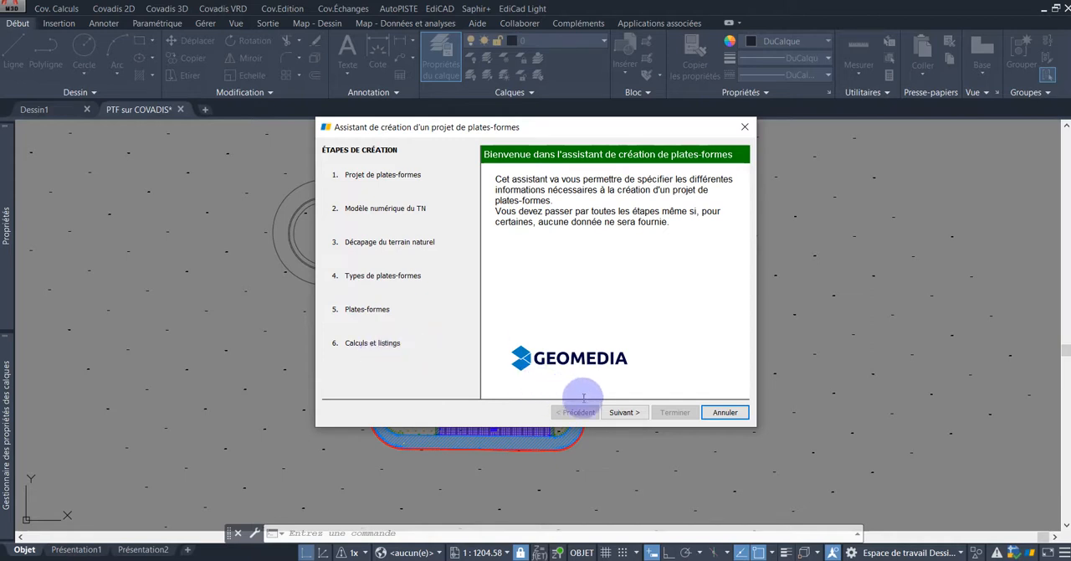
click(711, 415)
click(534, 311)
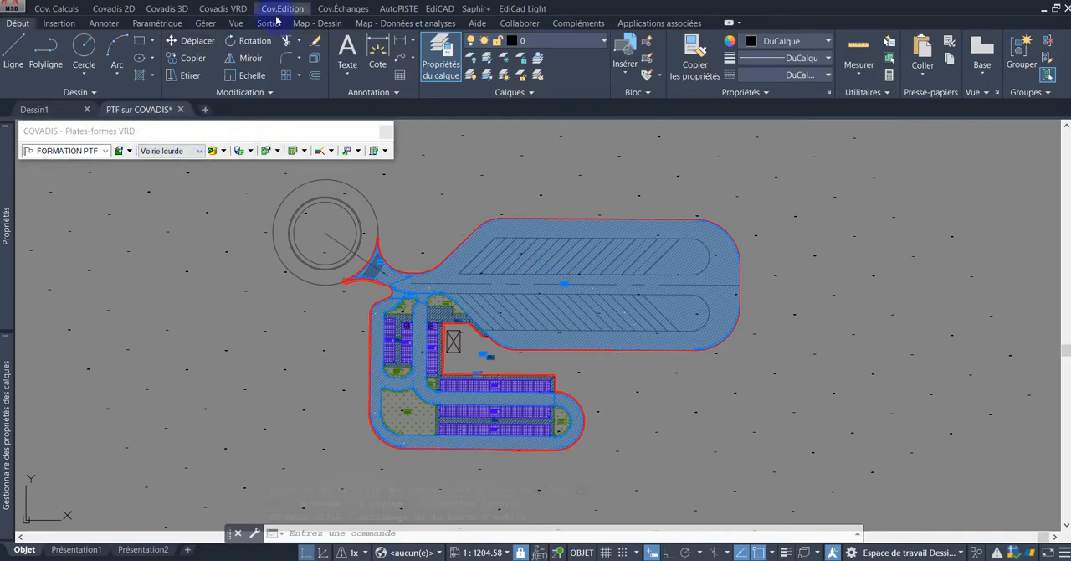
Step: Hide the Covadis Plates-formes VRD toolbar
click(225, 10)
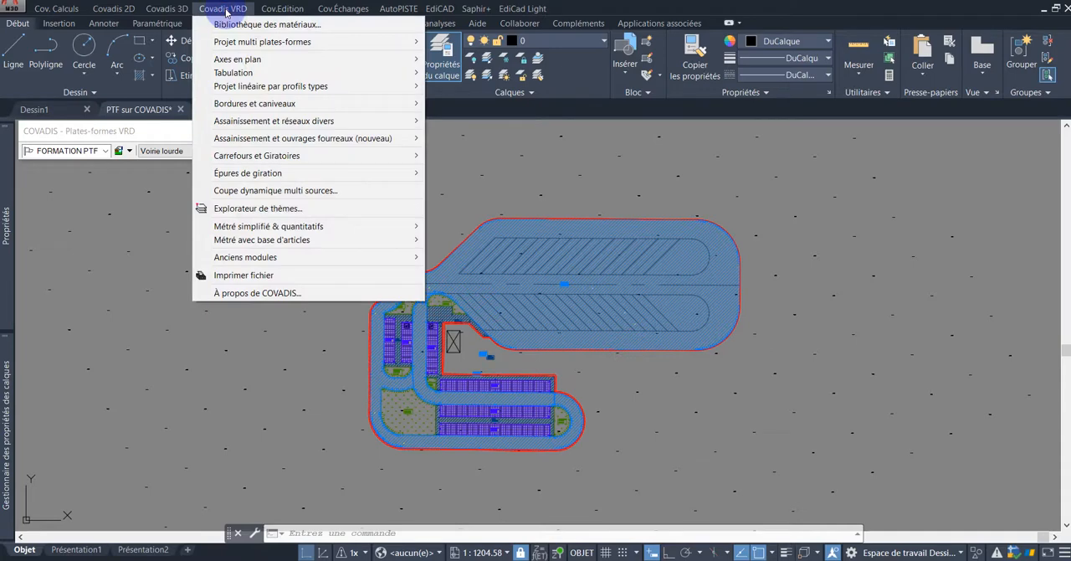
mouse_move(262, 41)
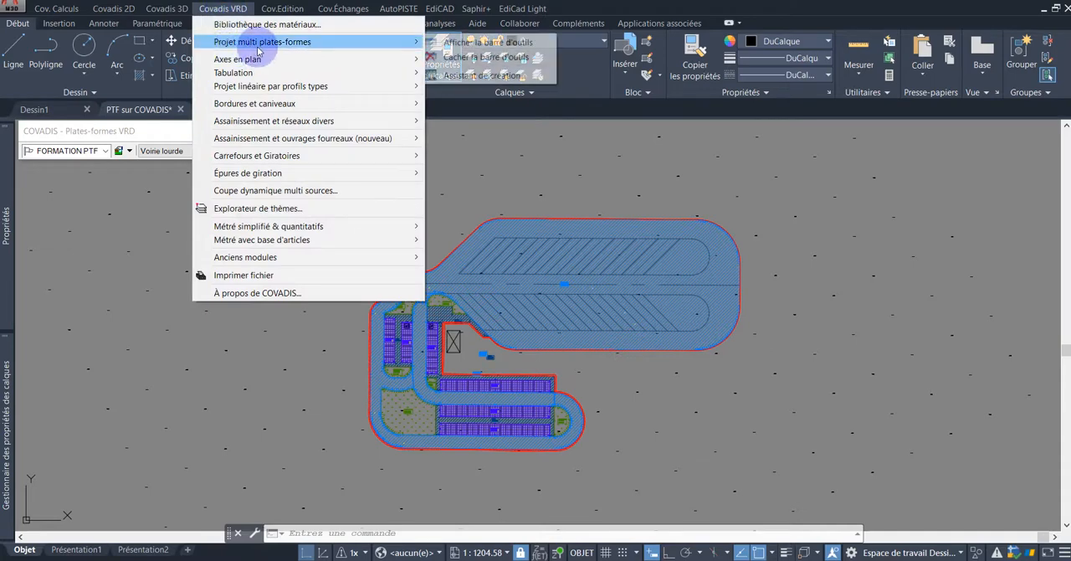
click(470, 58)
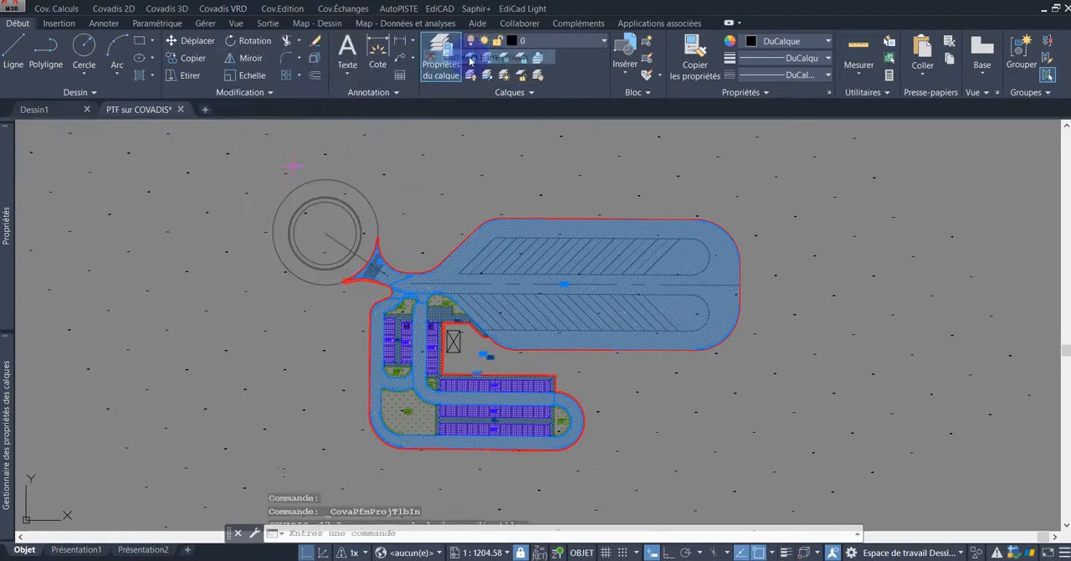
scroll(592, 410, up, 3)
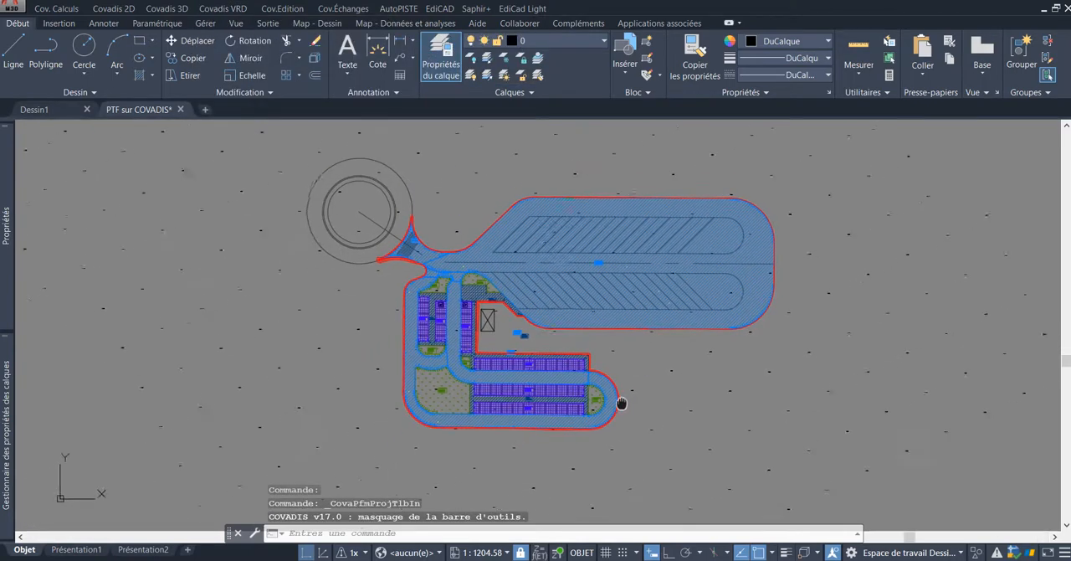
scroll(557, 334, down, 3)
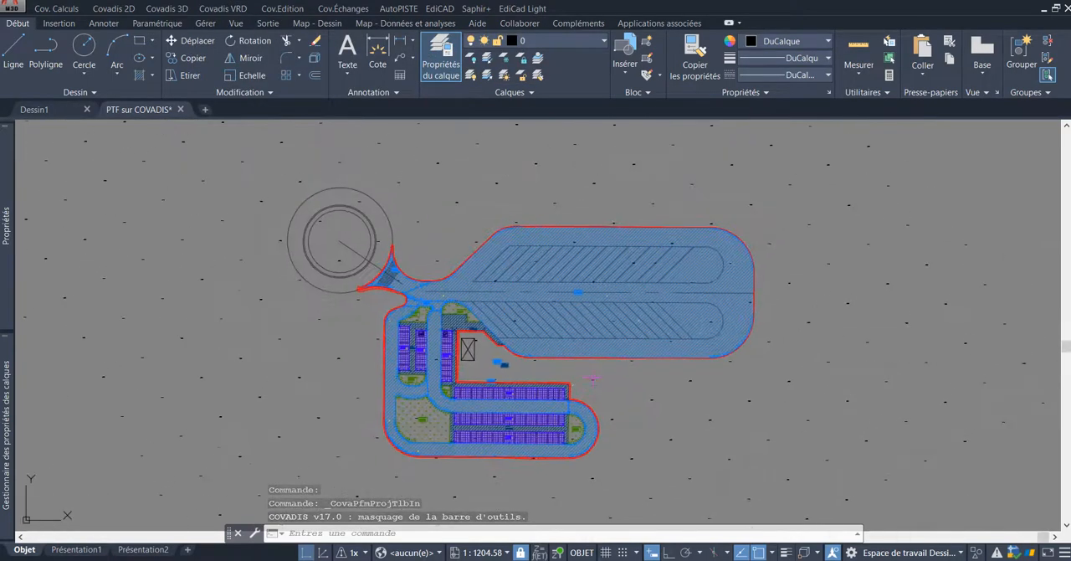
scroll(604, 389, up, 2)
mouse_move(611, 391)
middle_down()
mouse_move(674, 379)
mouse_move(659, 393)
middle_up()
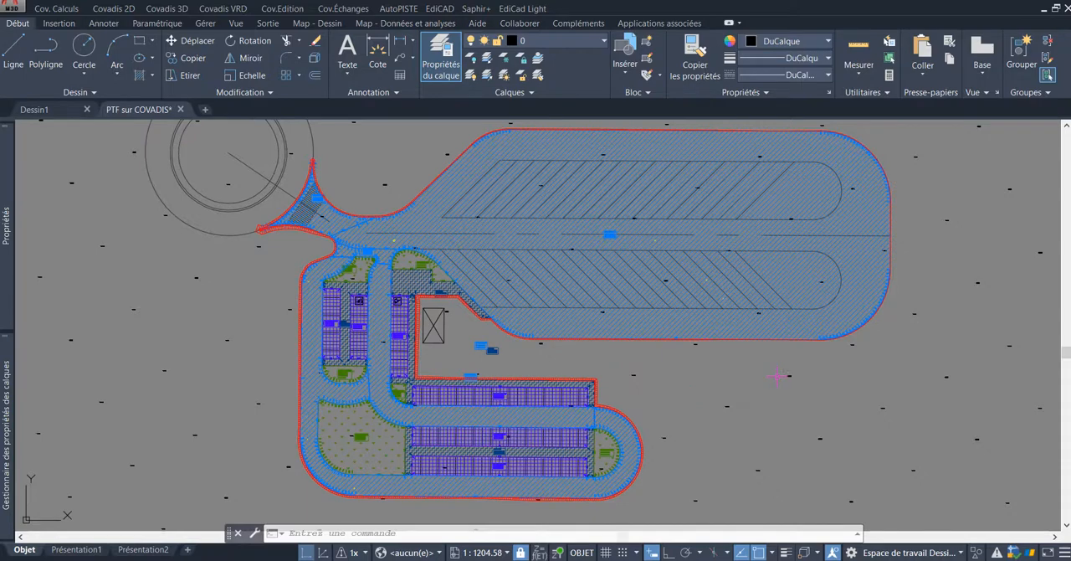
middle_drag(770, 372, 769, 381)
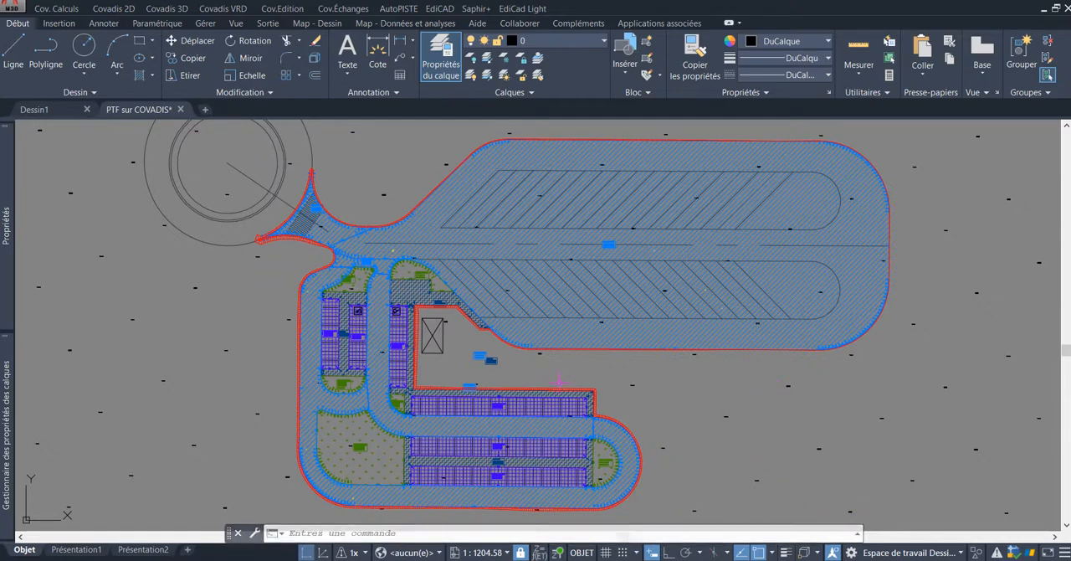
middle_drag(667, 386, 661, 383)
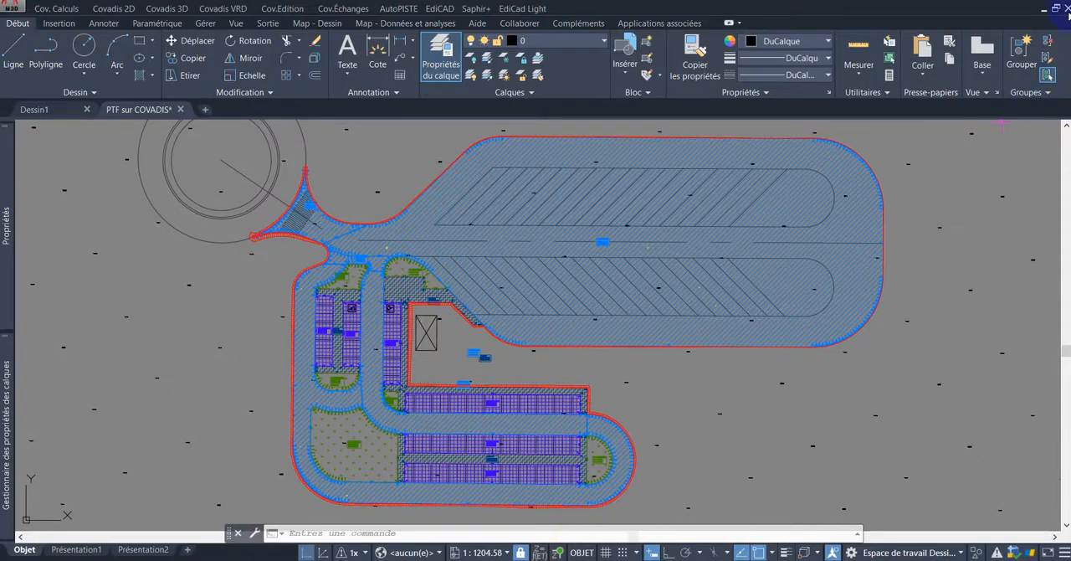
middle_drag(943, 203, 929, 207)
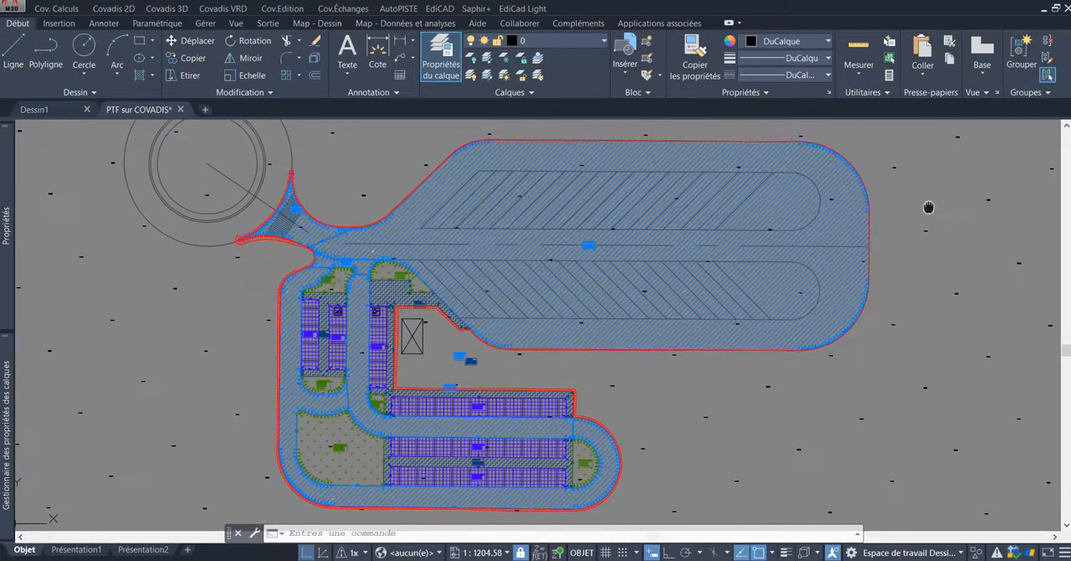